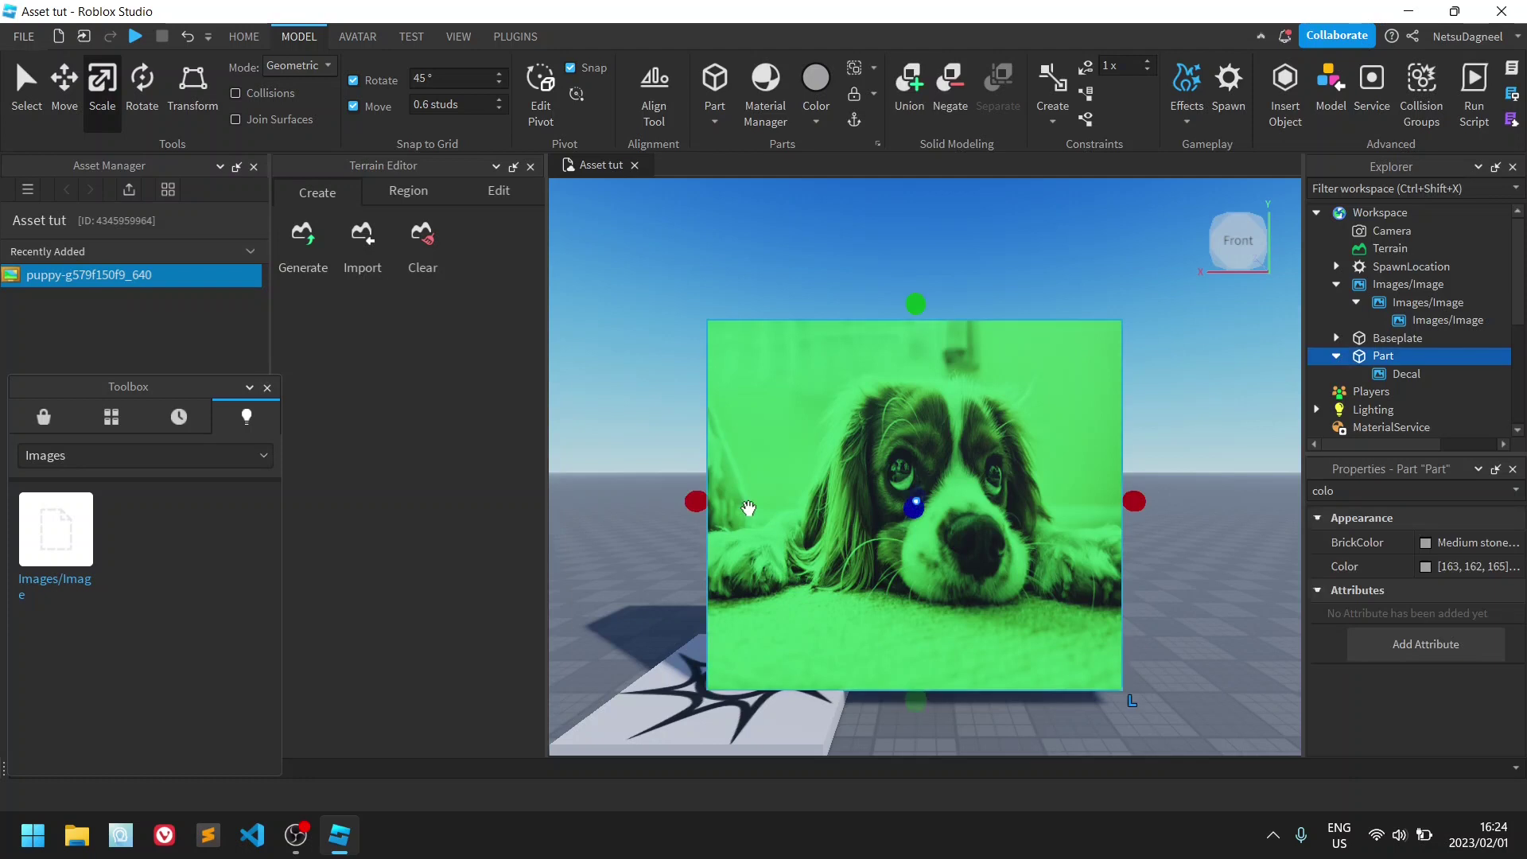
# Delete the part with the puppy decal from the workspace
pyautogui.press('Delete')
pyautogui.press('s')
pyautogui.press('a')
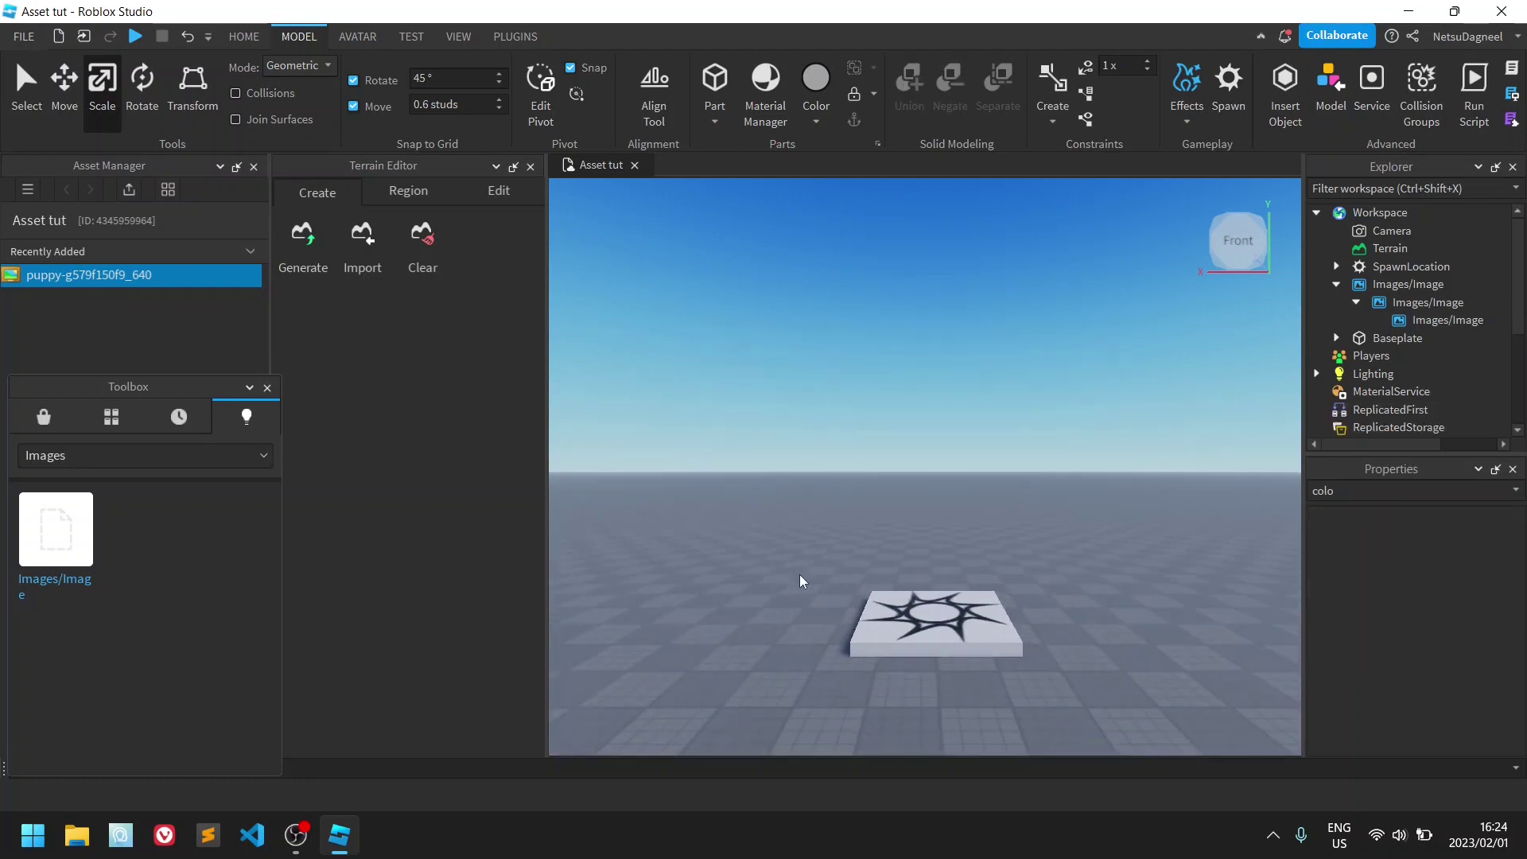
pyautogui.click(1260, 217)
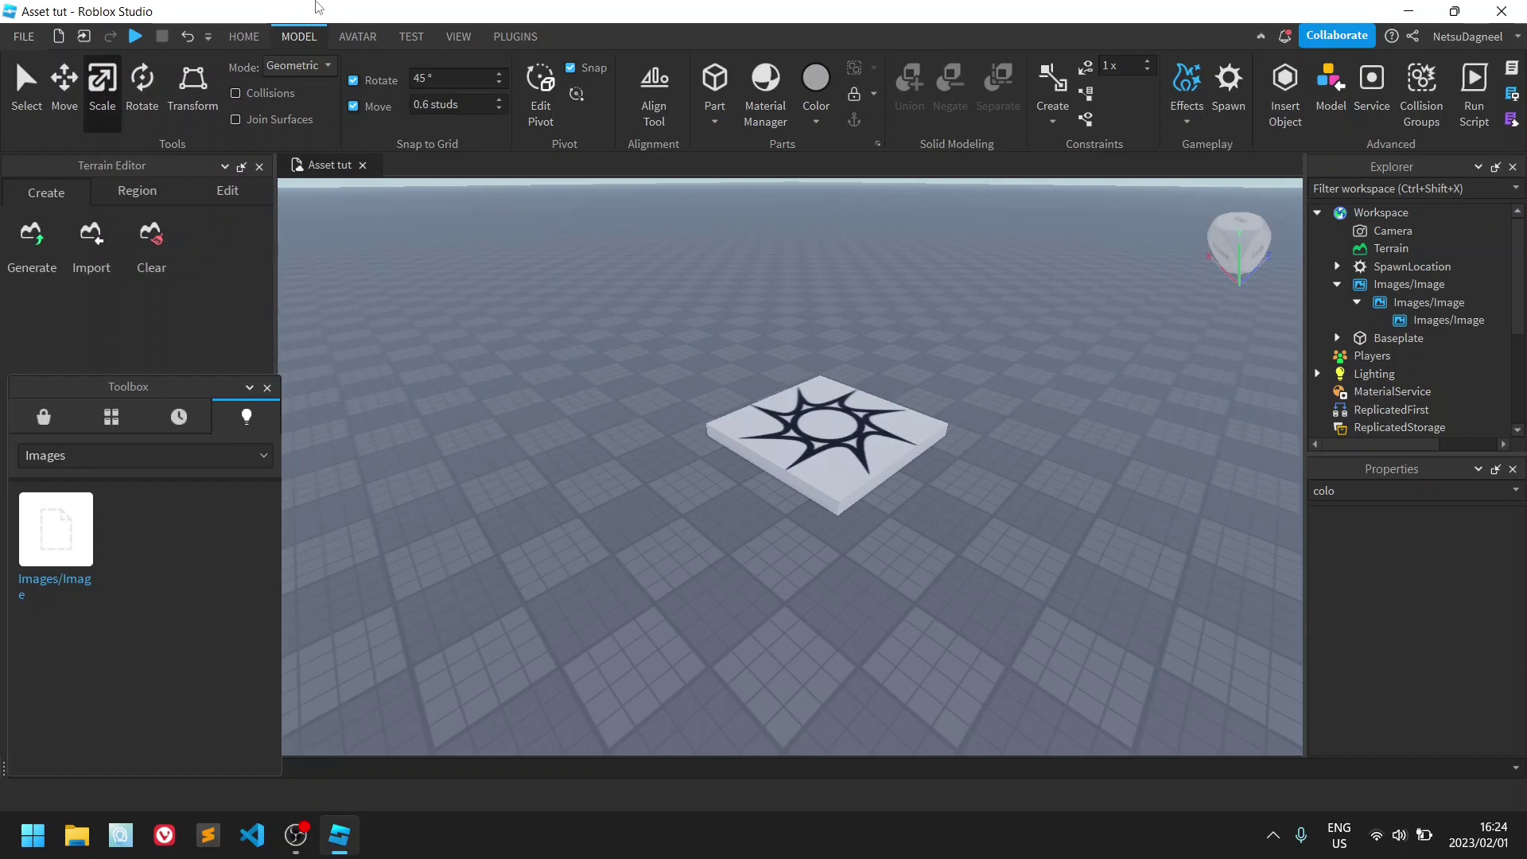
# Open the Terrain Editor and activate its Sea Level tool
pyautogui.click(253, 35)
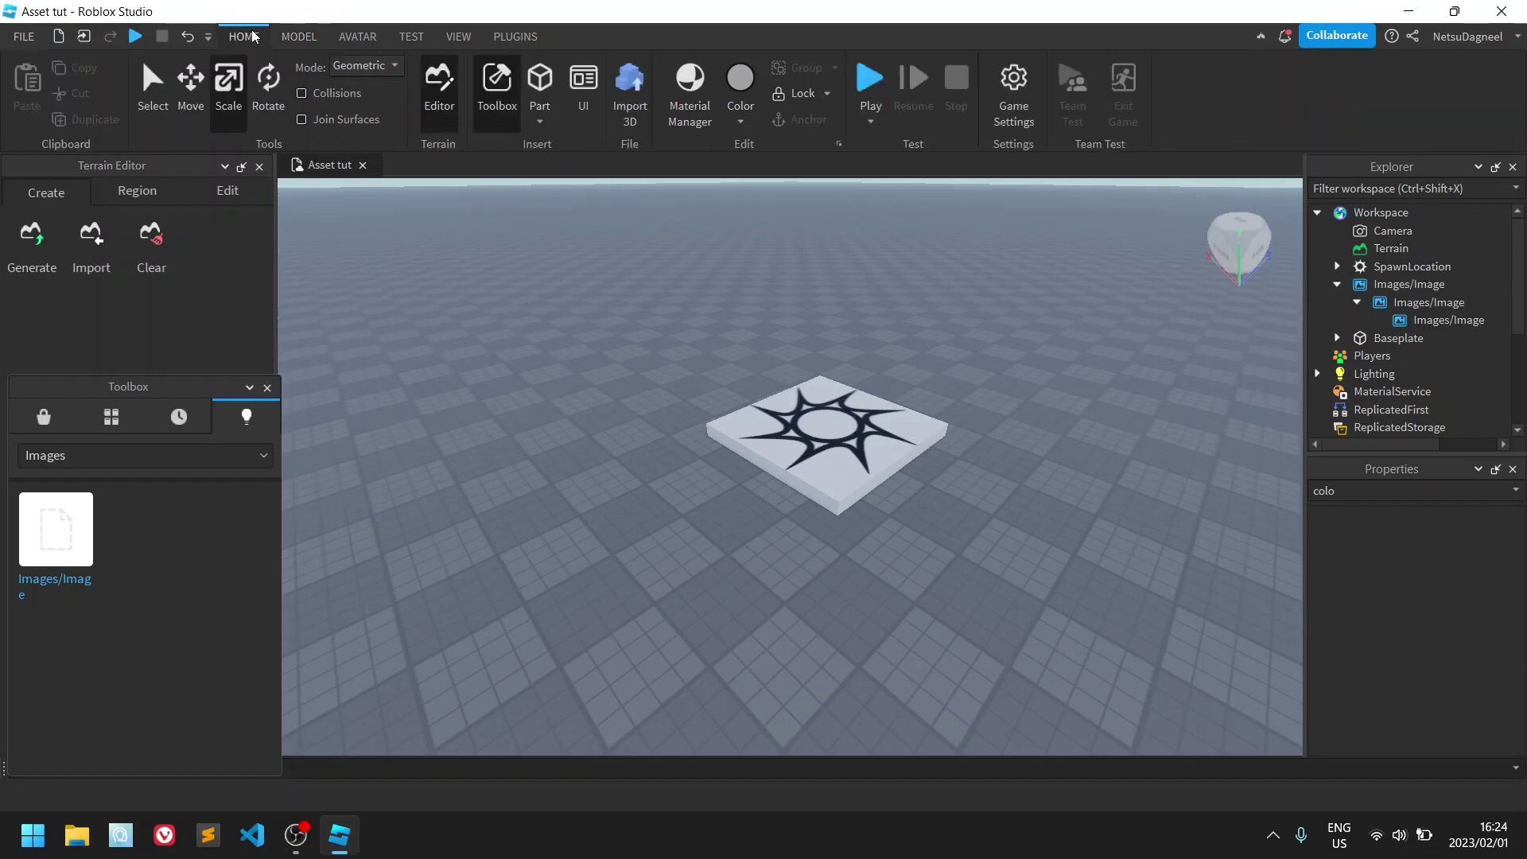
pyautogui.click(448, 111)
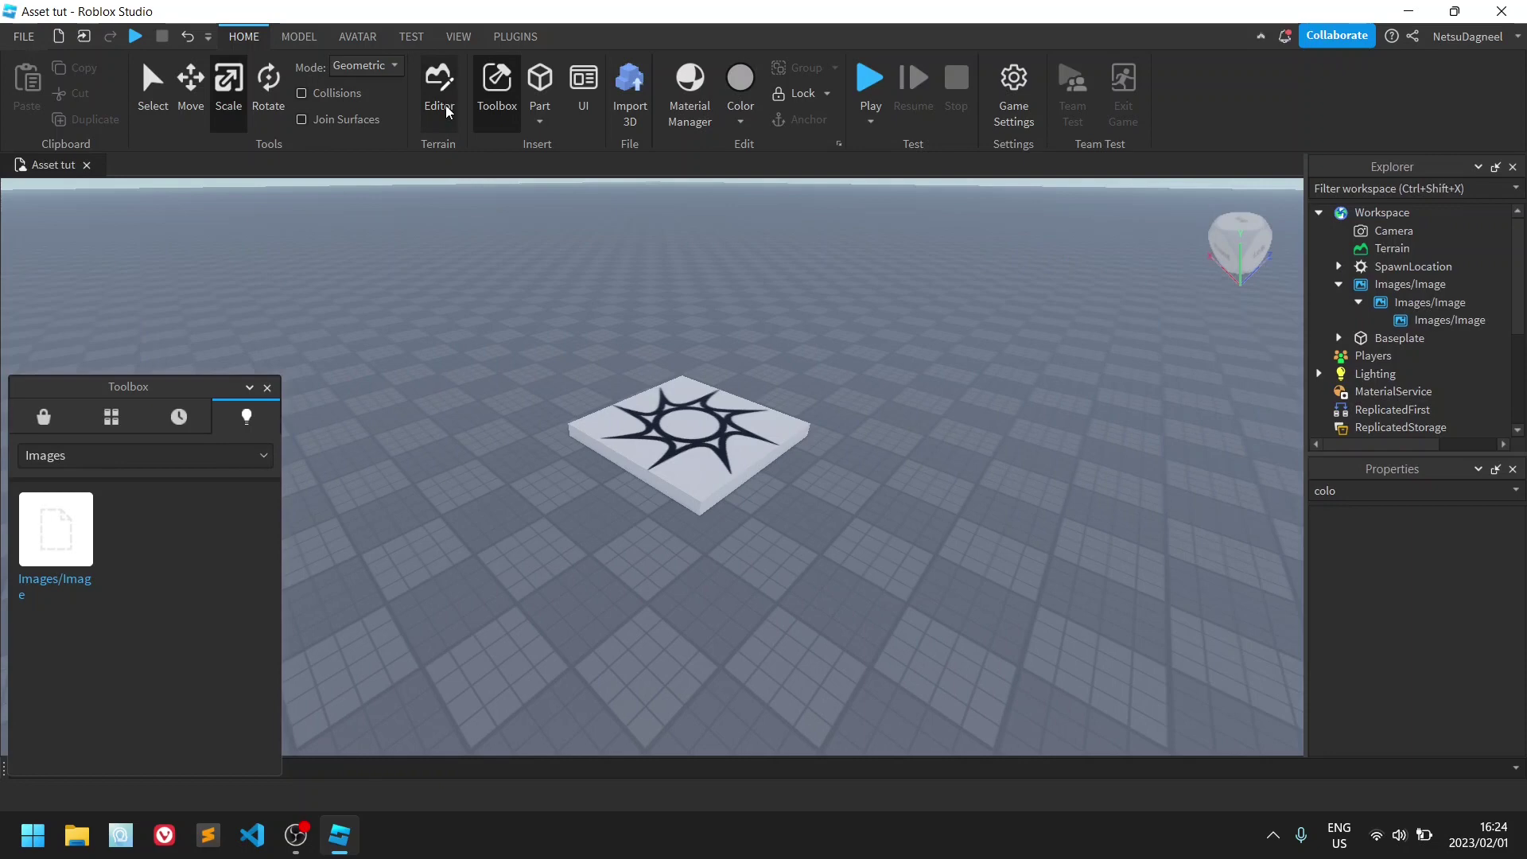
pyautogui.click(448, 111)
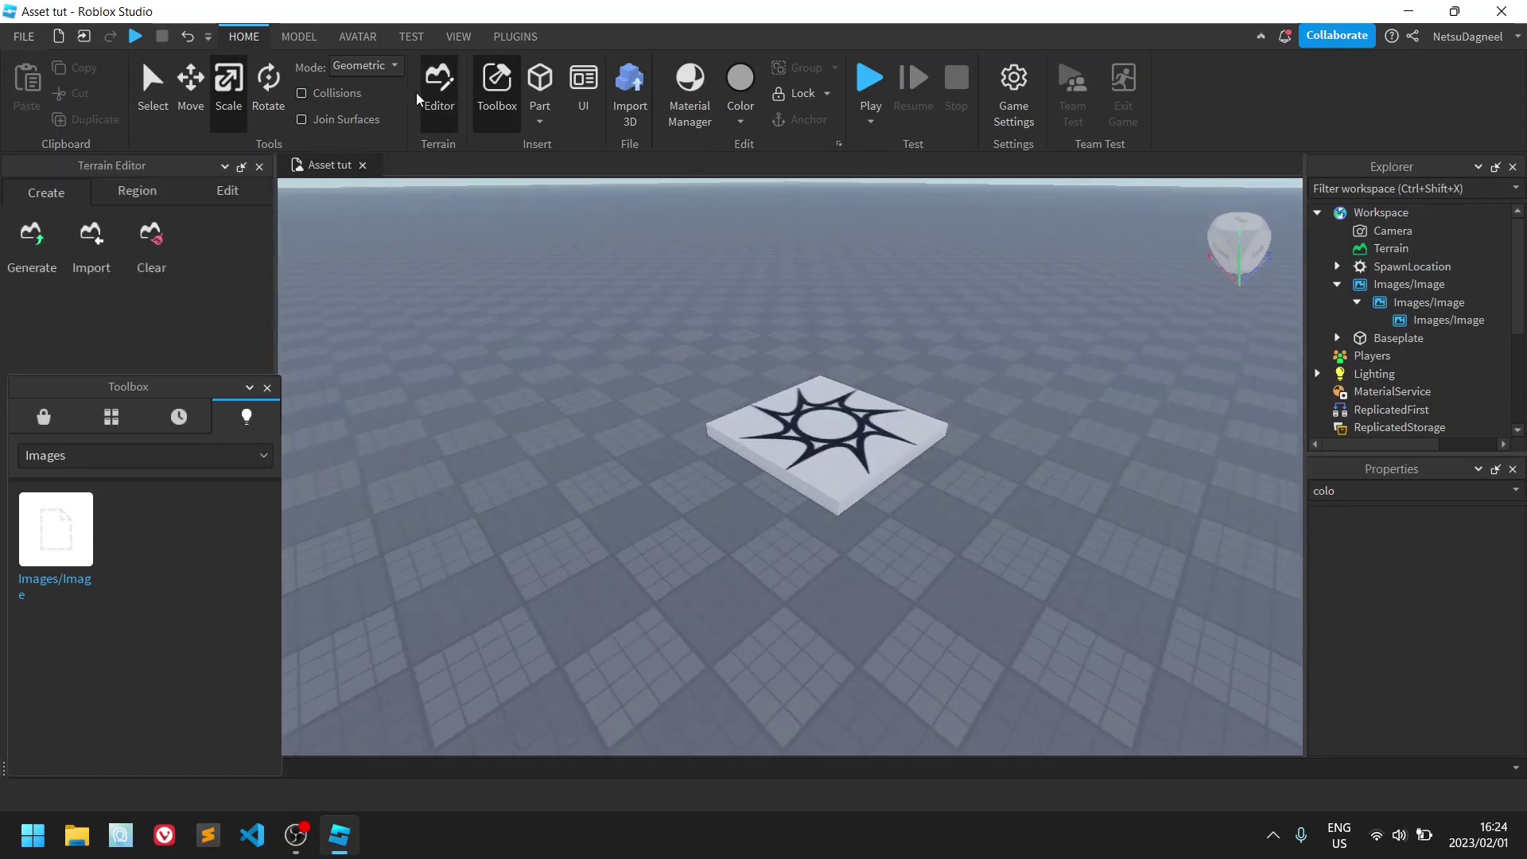
pyautogui.click(436, 99)
pyautogui.click(436, 99)
pyautogui.click(436, 100)
pyautogui.click(436, 99)
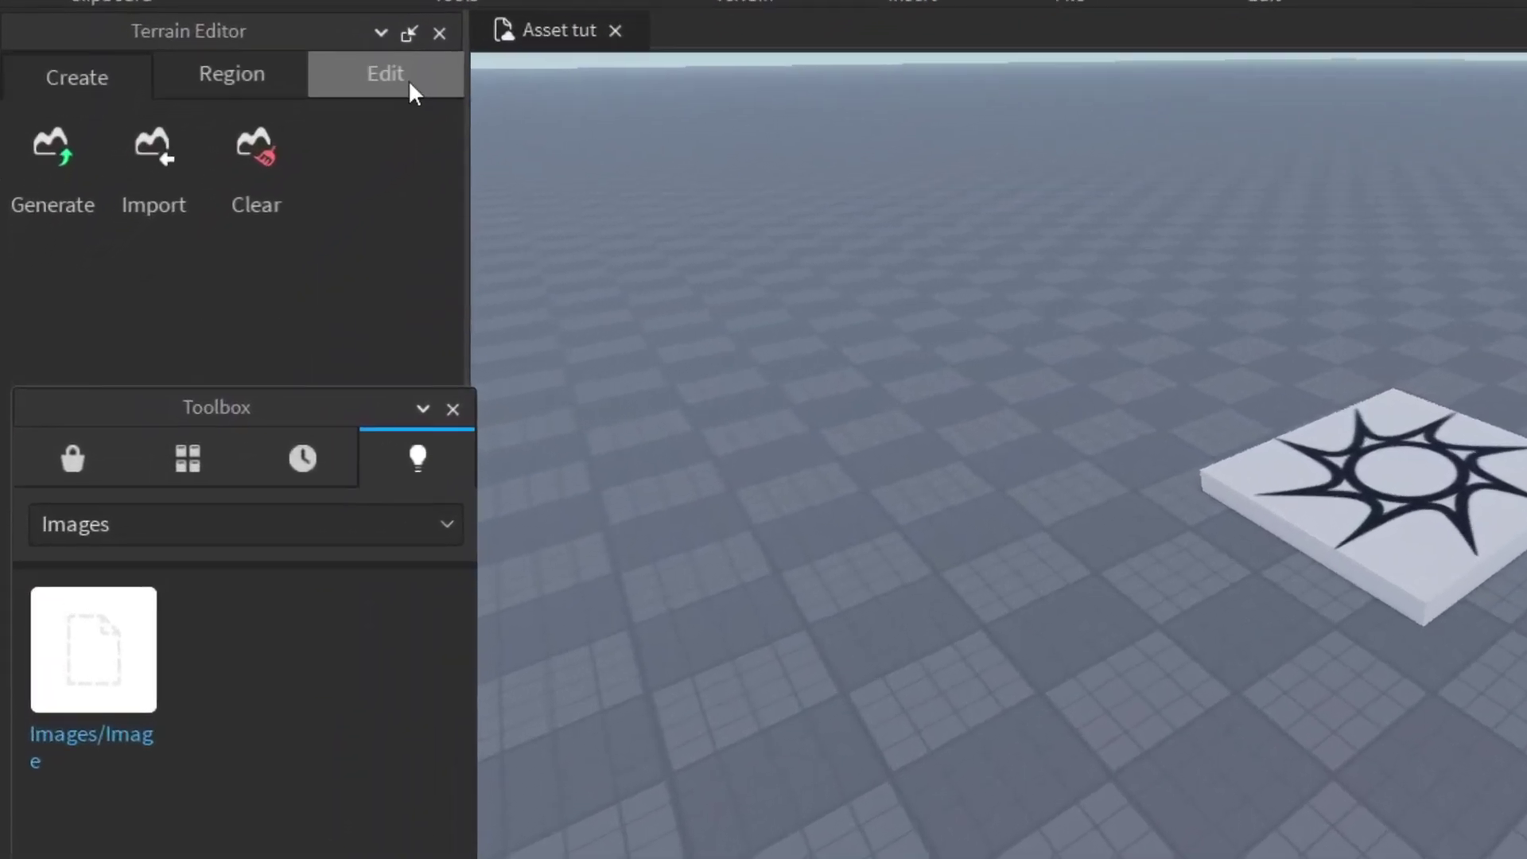
pyautogui.click(410, 82)
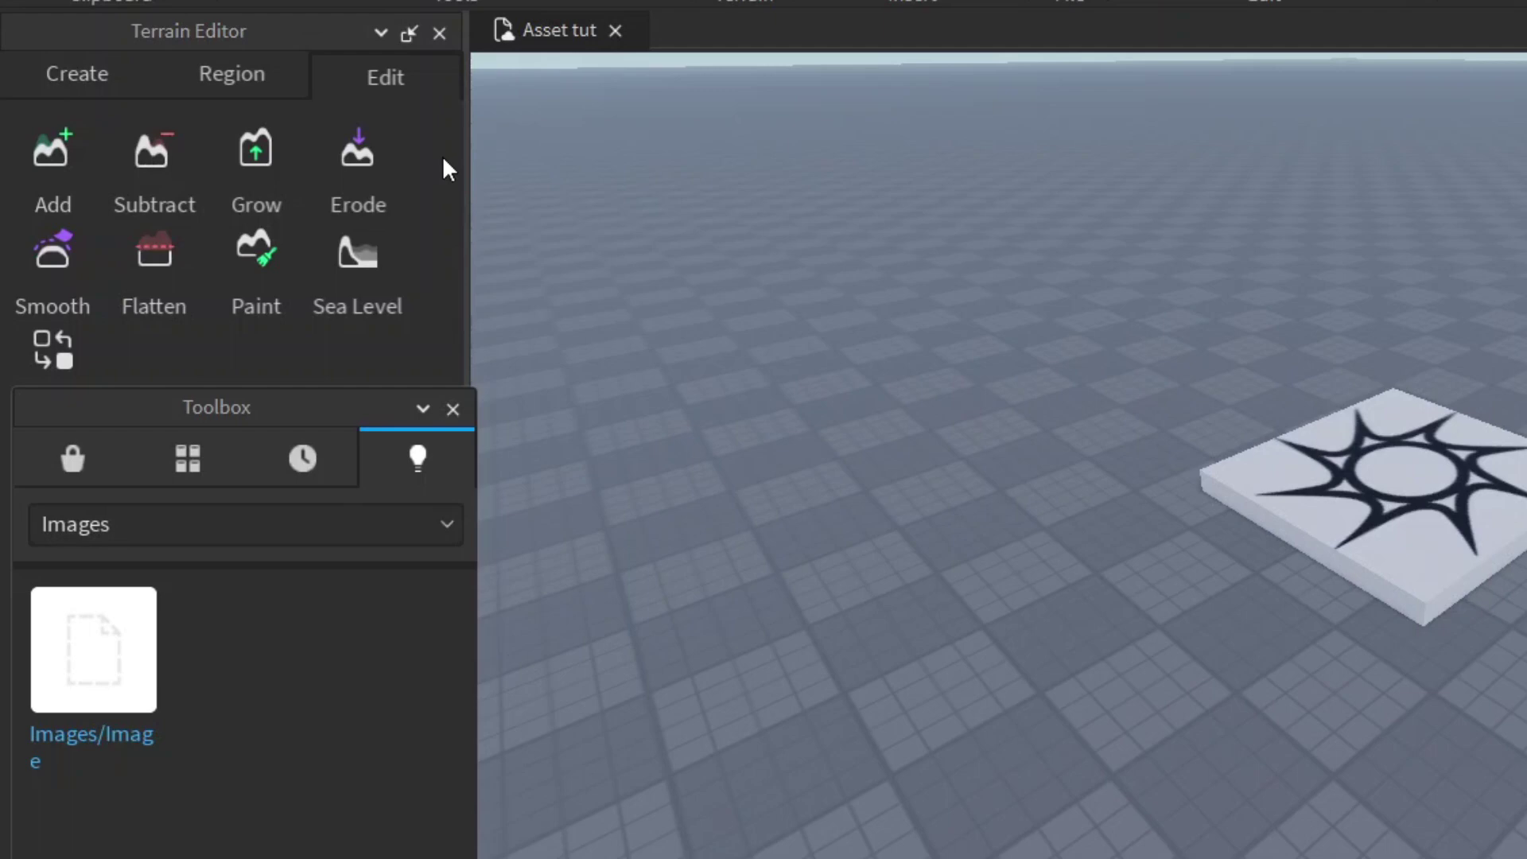
pyautogui.click(352, 264)
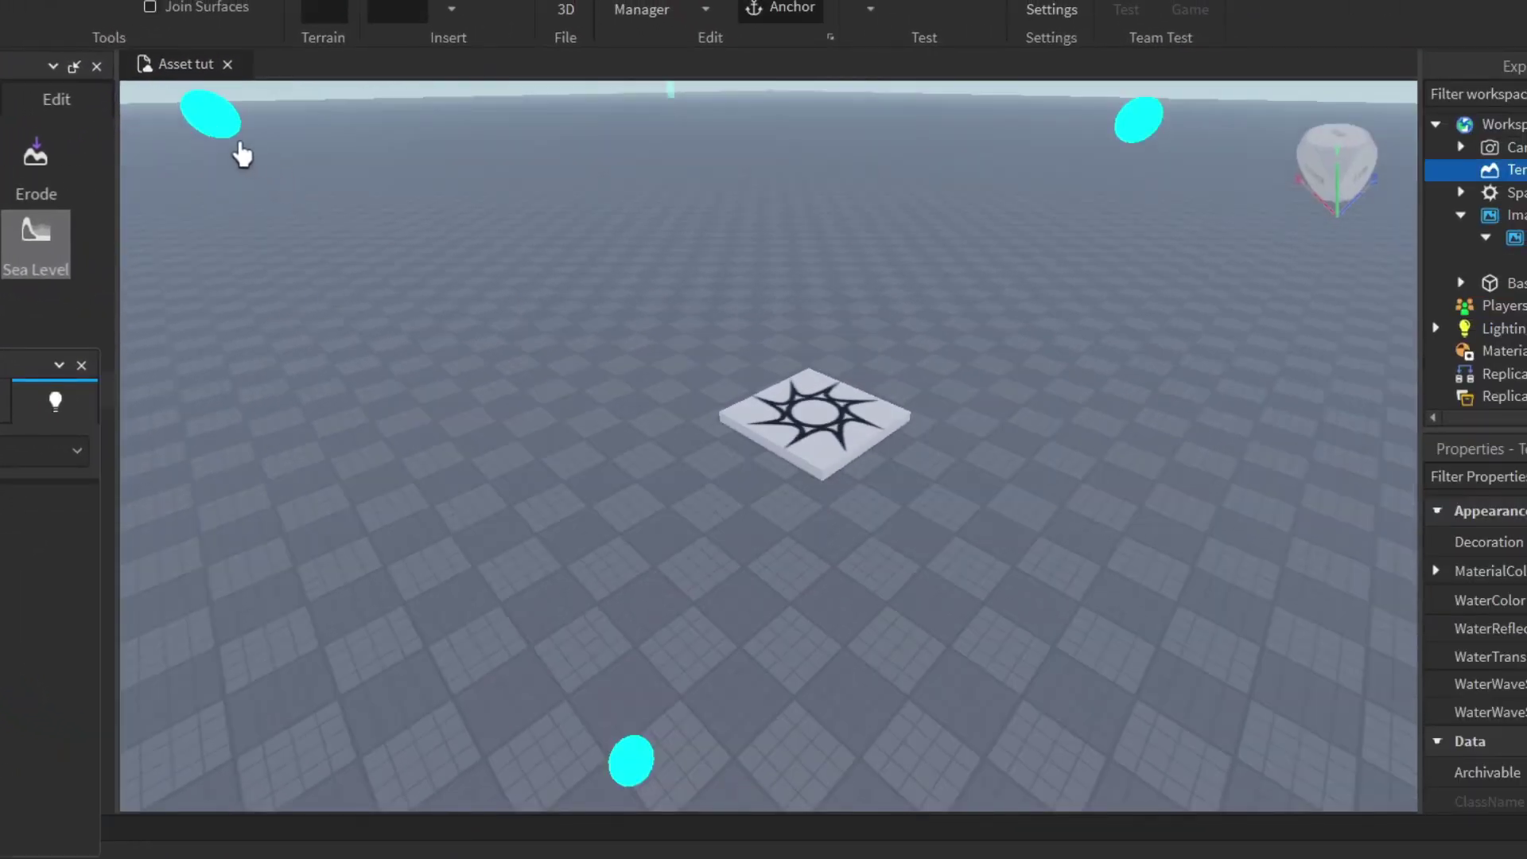
# Uncover the Sea Level map settings and set the region size to X 2000, Y 100 and Z 2000
pyautogui.moveTo(215, 120)
pyautogui.mouseDown()
pyautogui.moveTo(211, 100)
pyautogui.moveTo(216, 122)
pyautogui.mouseUp()
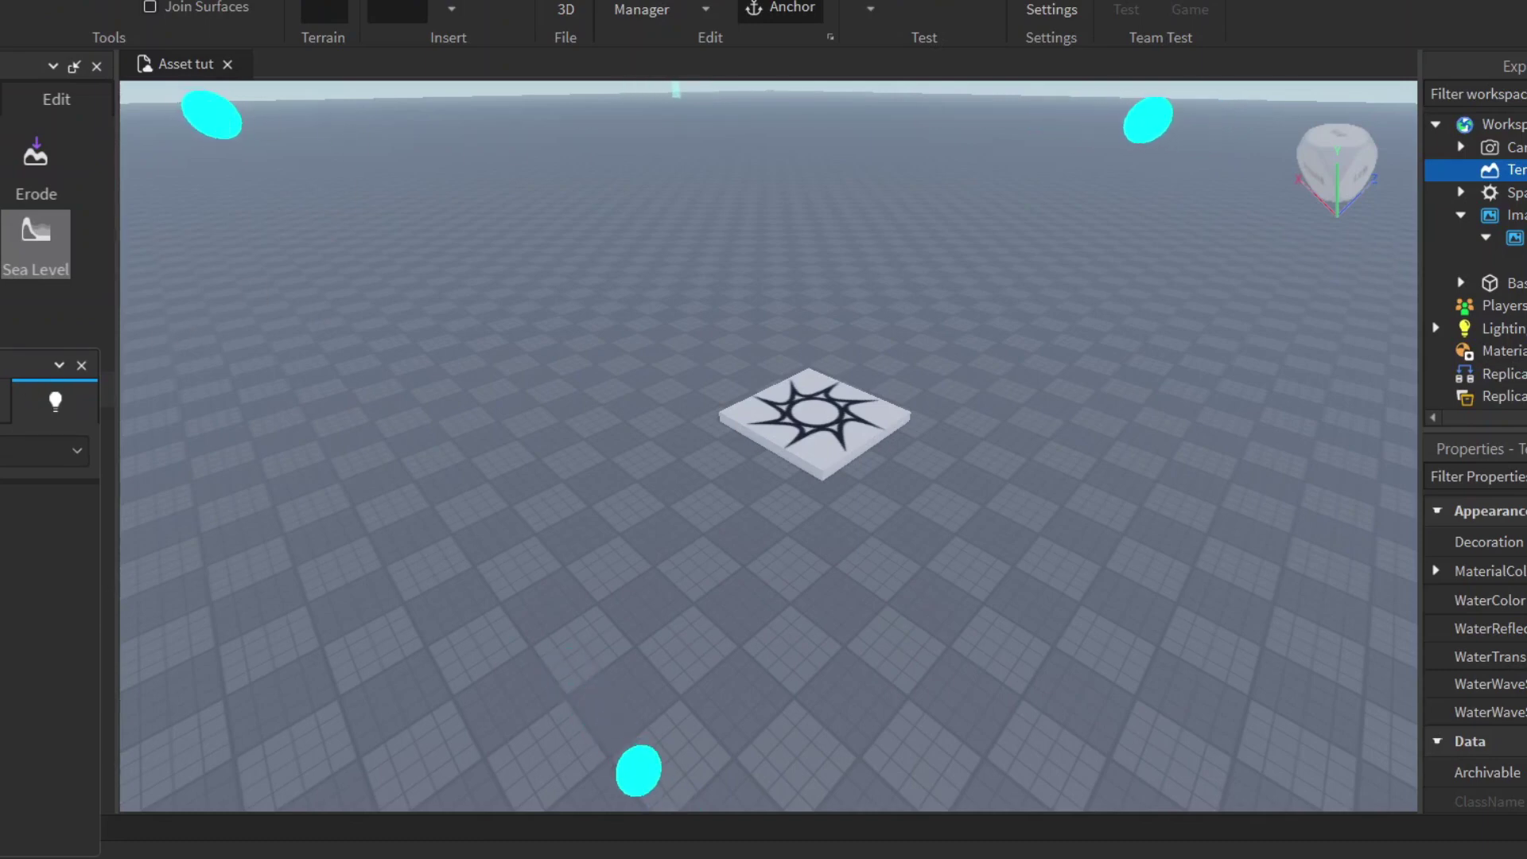
pyautogui.moveTo(32, 364); pyautogui.dragTo(1473, 346)
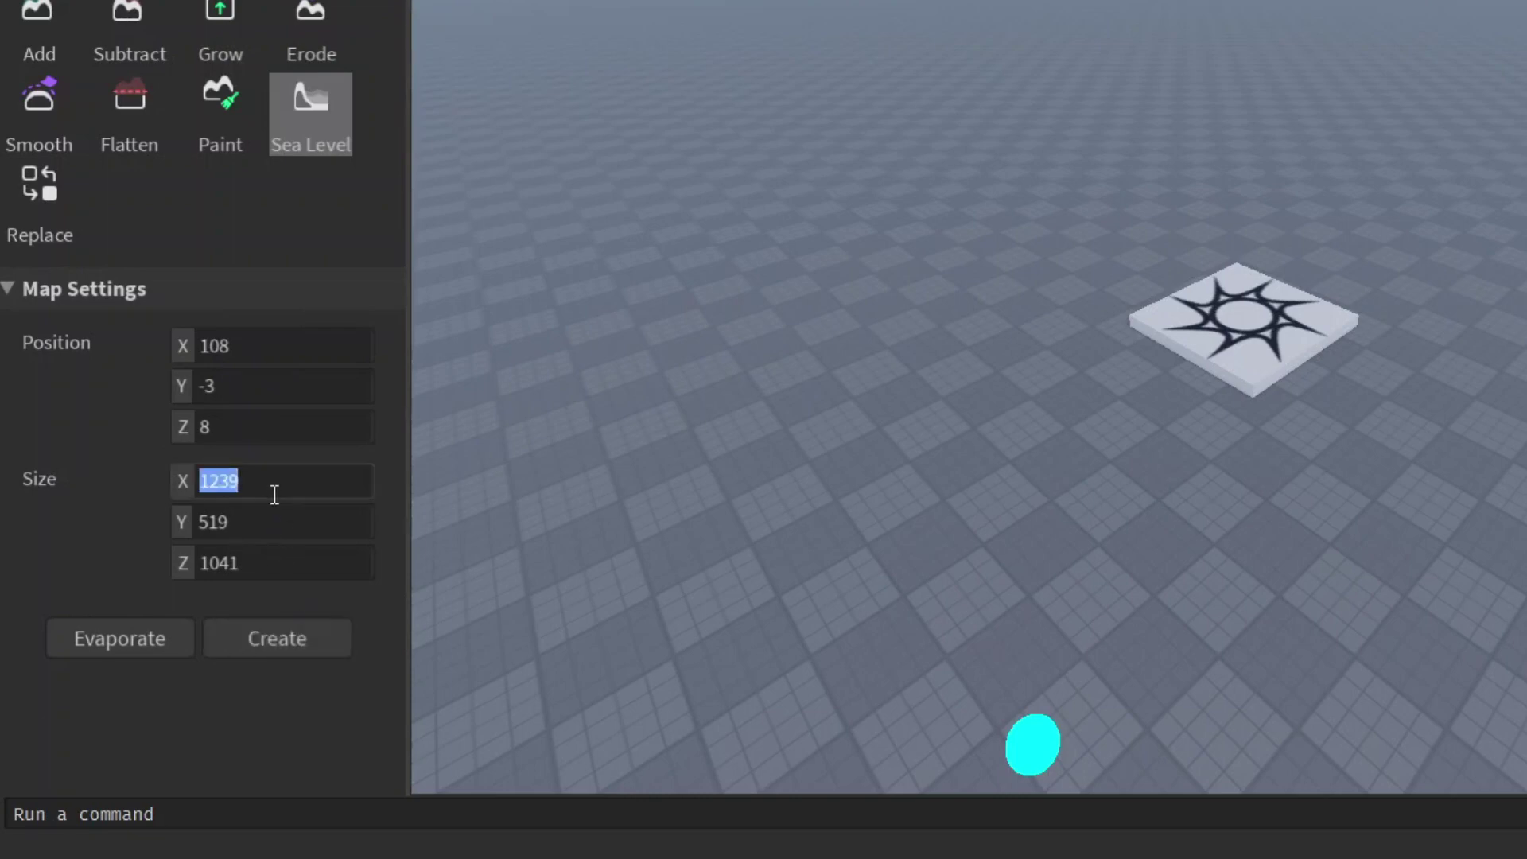
pyautogui.write('2000')
pyautogui.click(272, 522)
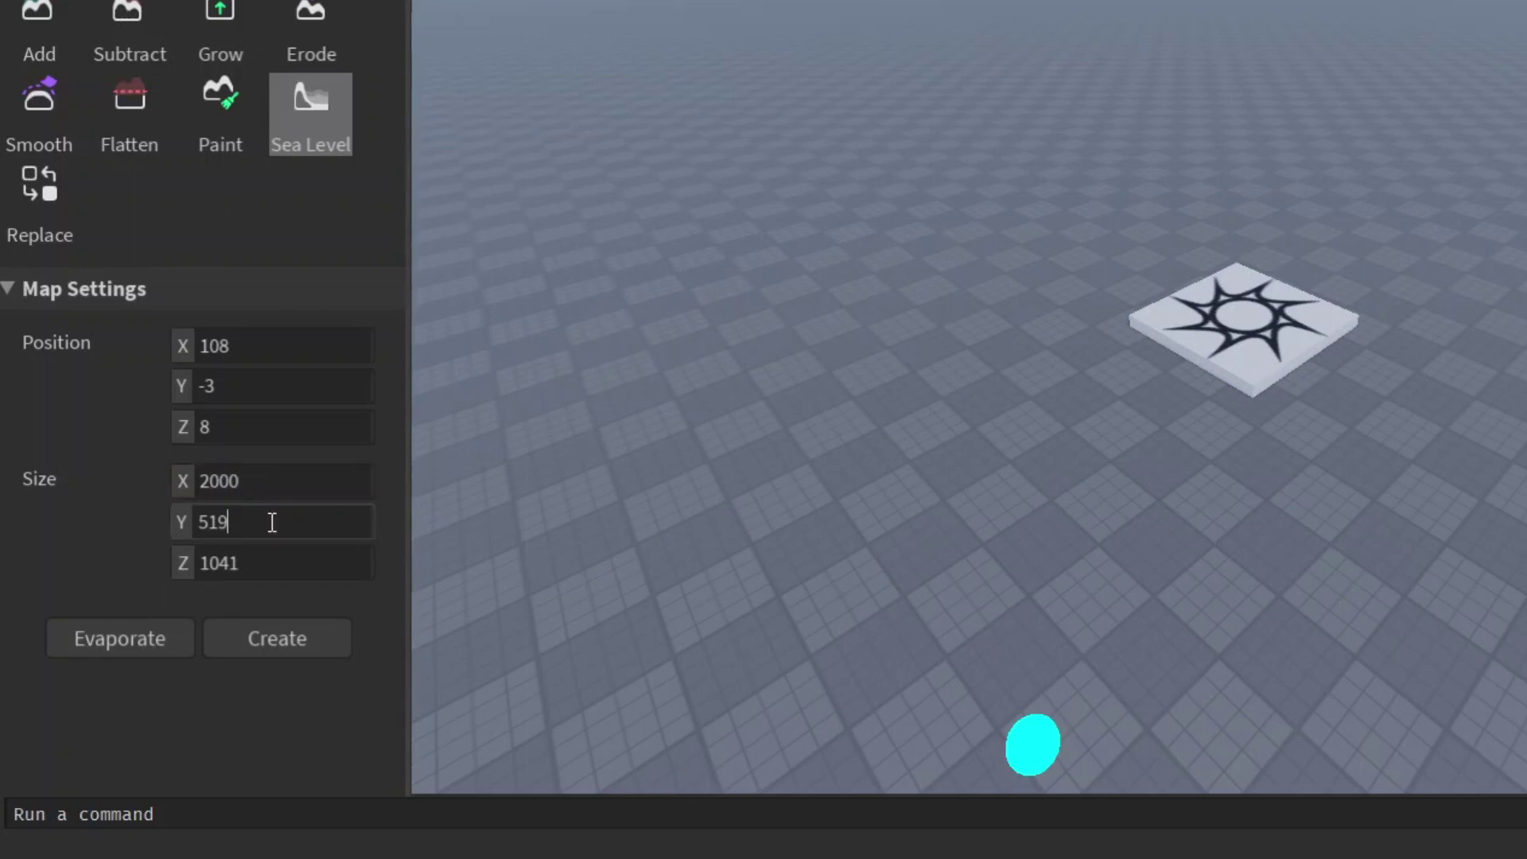
pyautogui.press('BackSpace')
pyautogui.press('BackSpace')
pyautogui.press('BackSpace')
pyautogui.write('100')
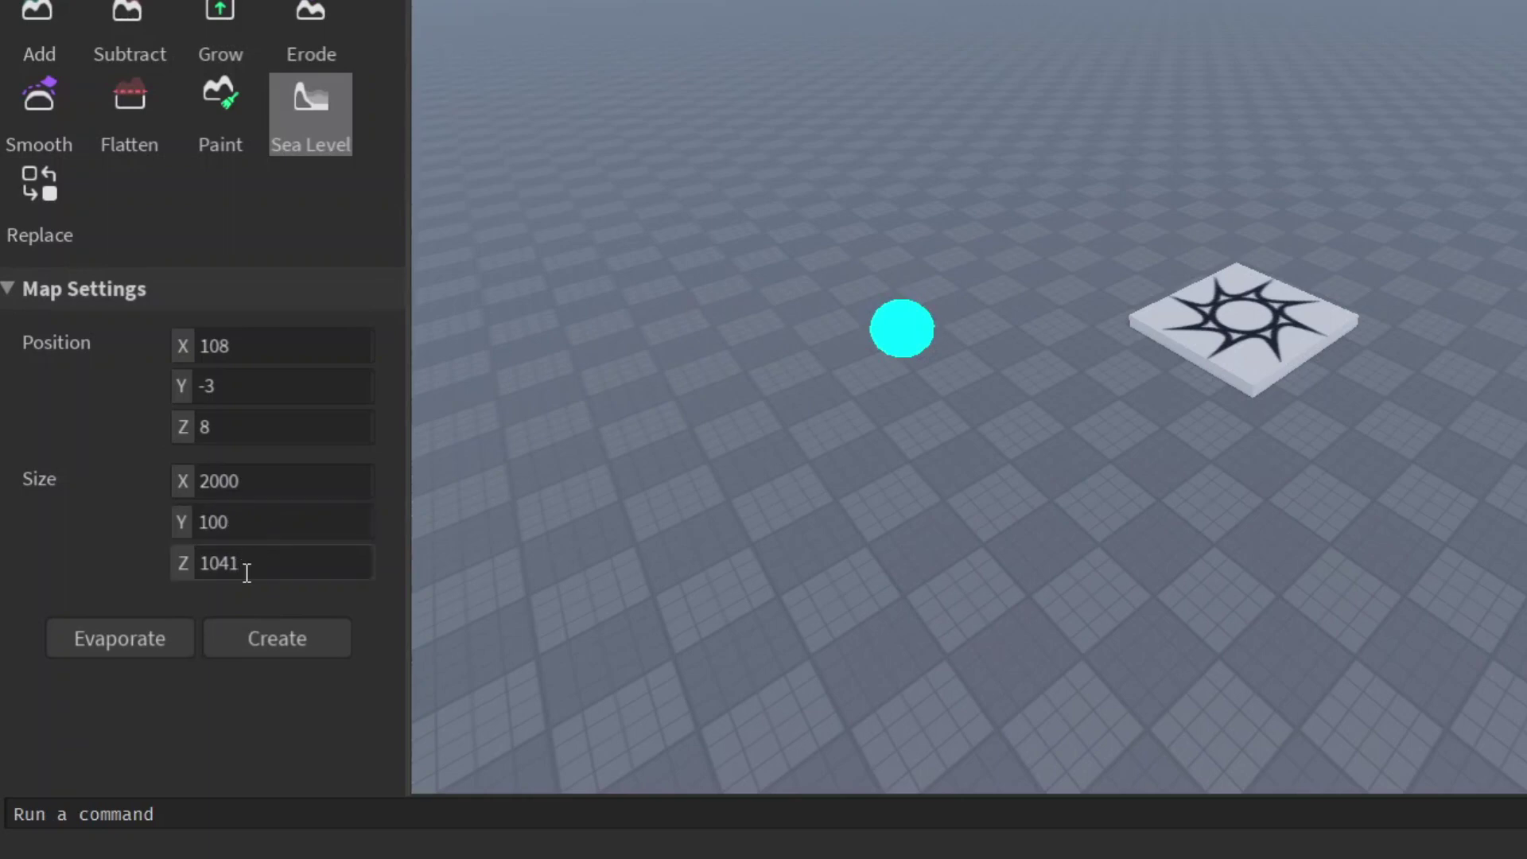
pyautogui.write('200')
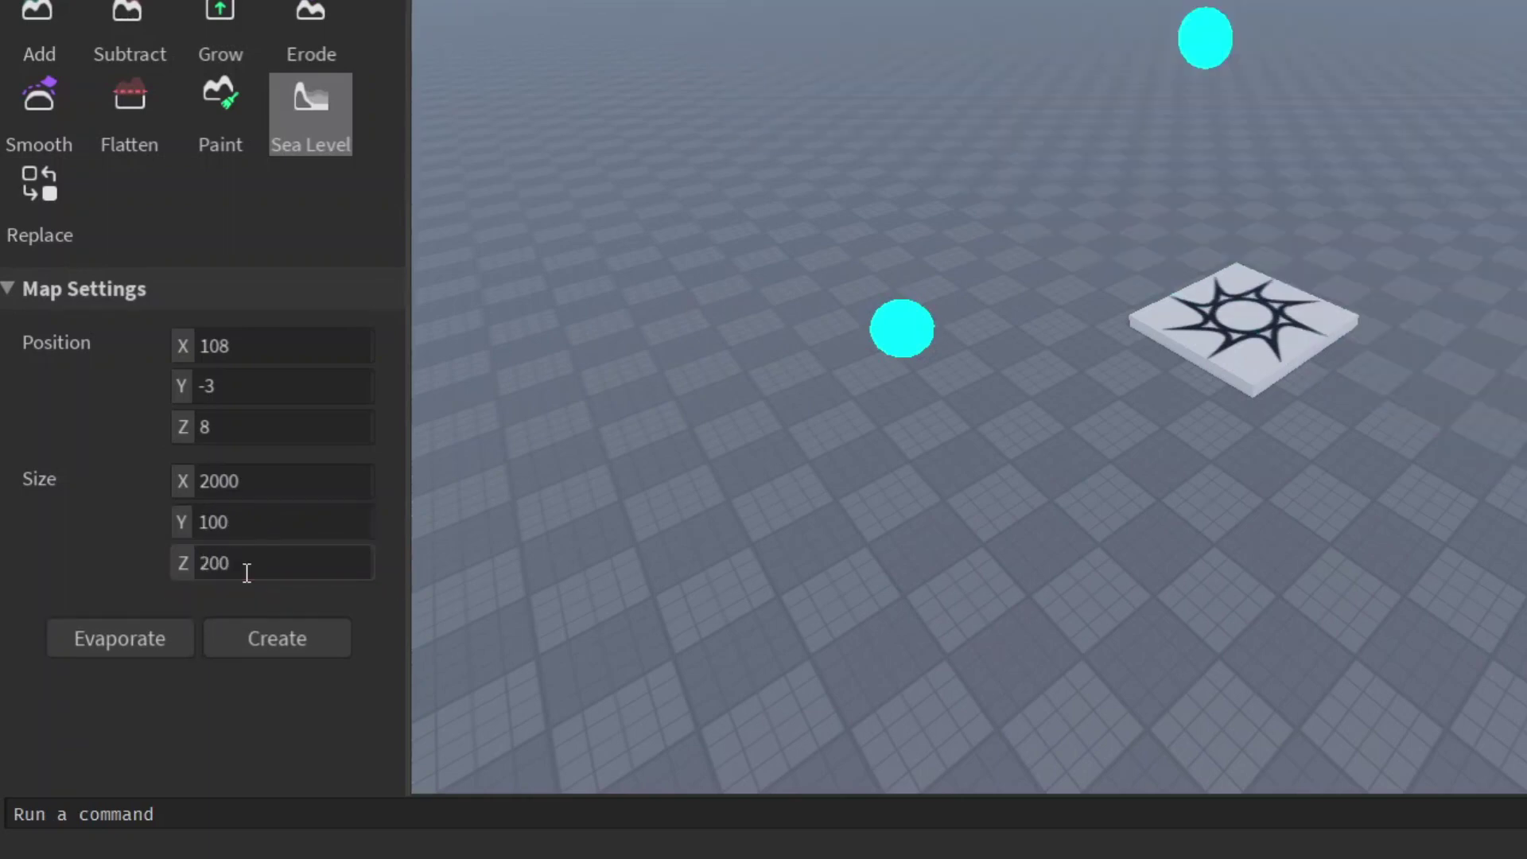
pyautogui.write('0wes')
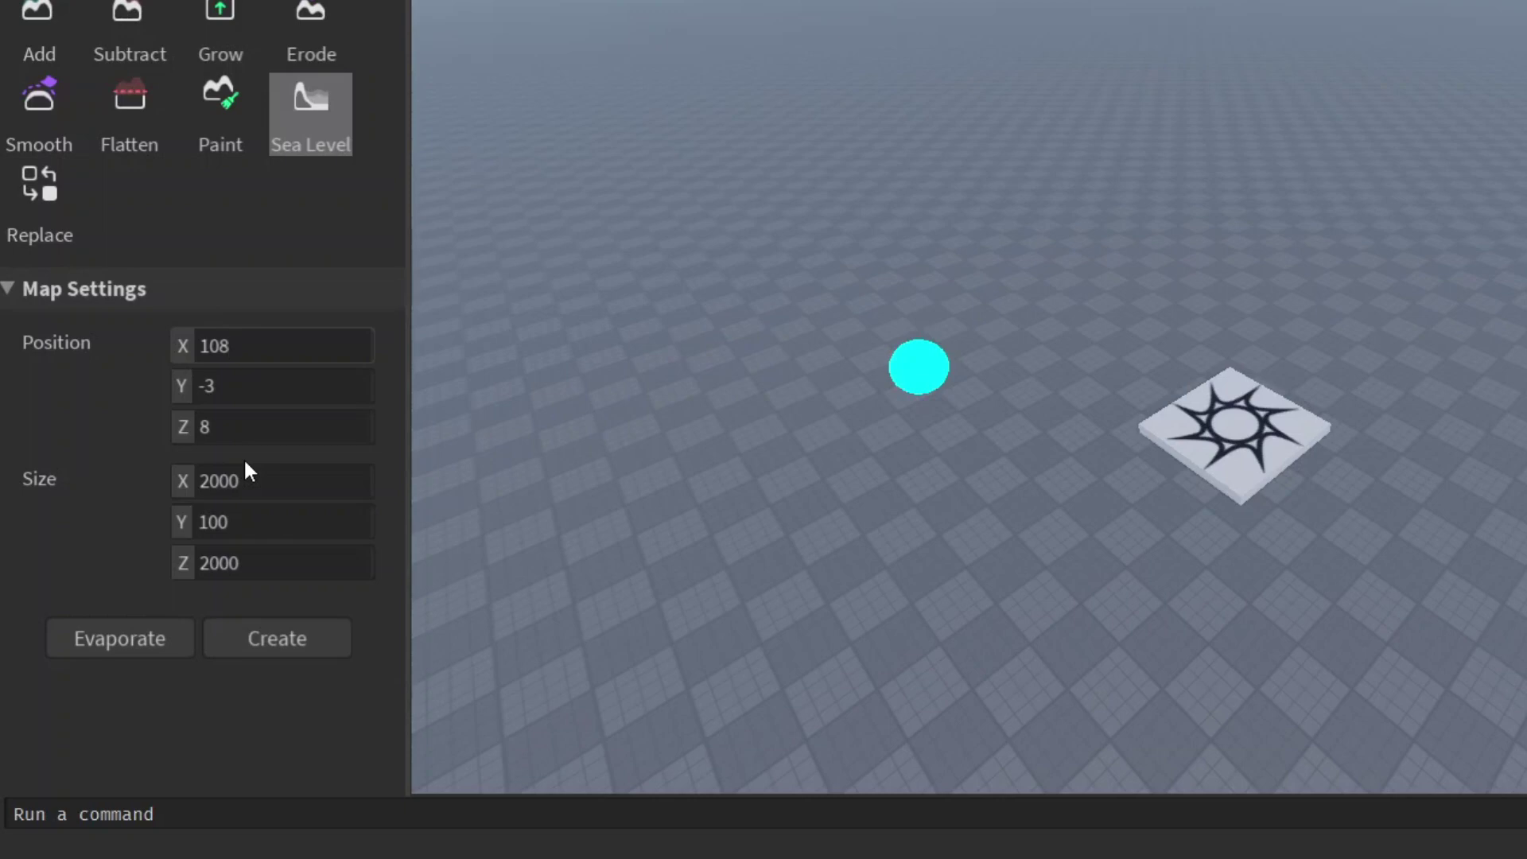
# Fill the sea-level region with water, inspect it, and evaporate it again
pyautogui.click(303, 641)
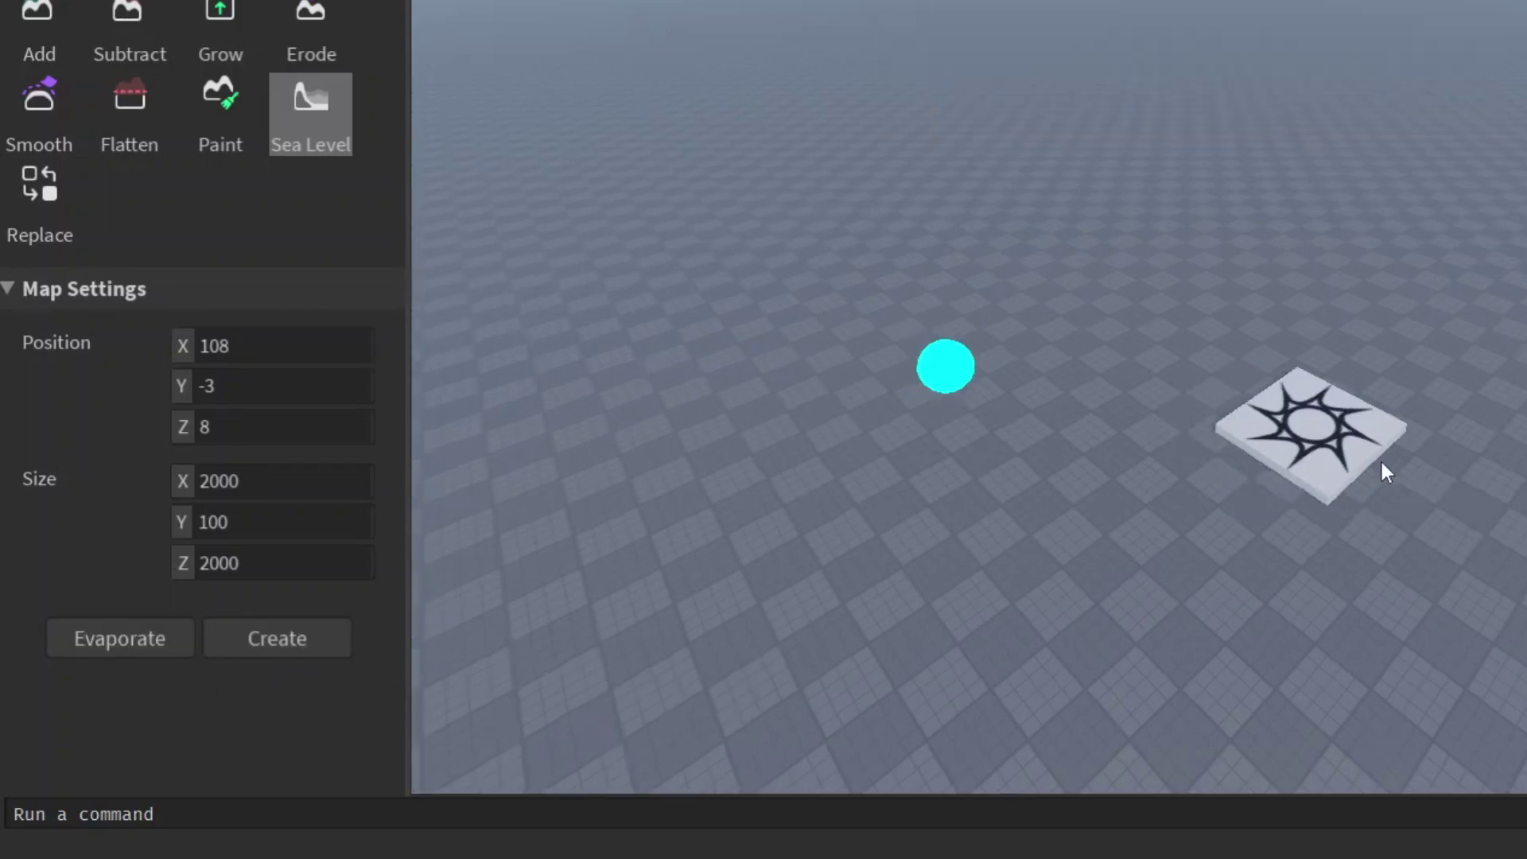
pyautogui.scroll(3, 953, 526)
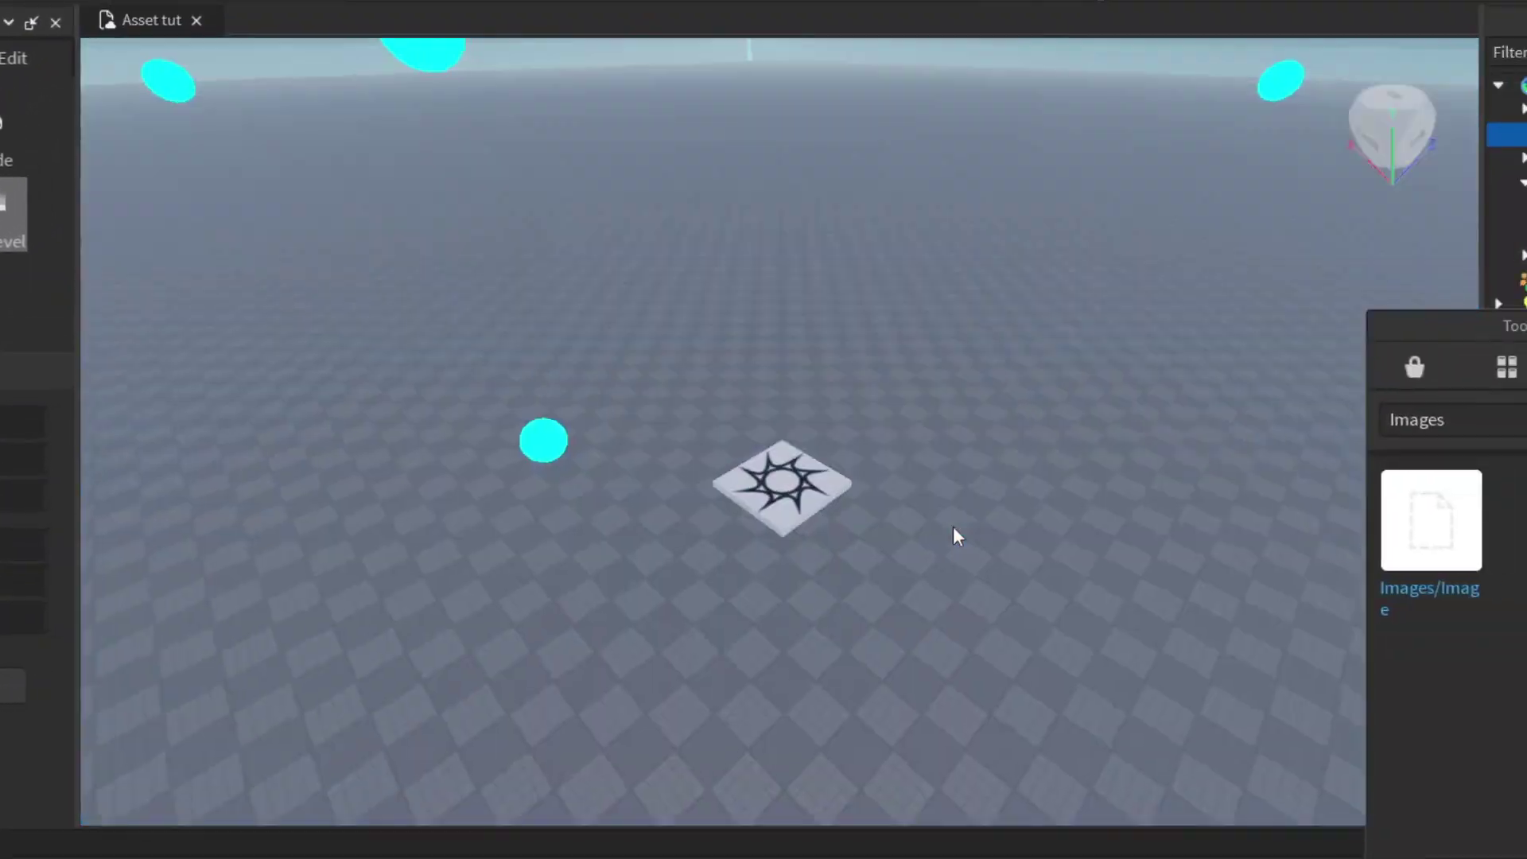
pyautogui.scroll(-6, 953, 527)
pyautogui.scroll(-3, 953, 527)
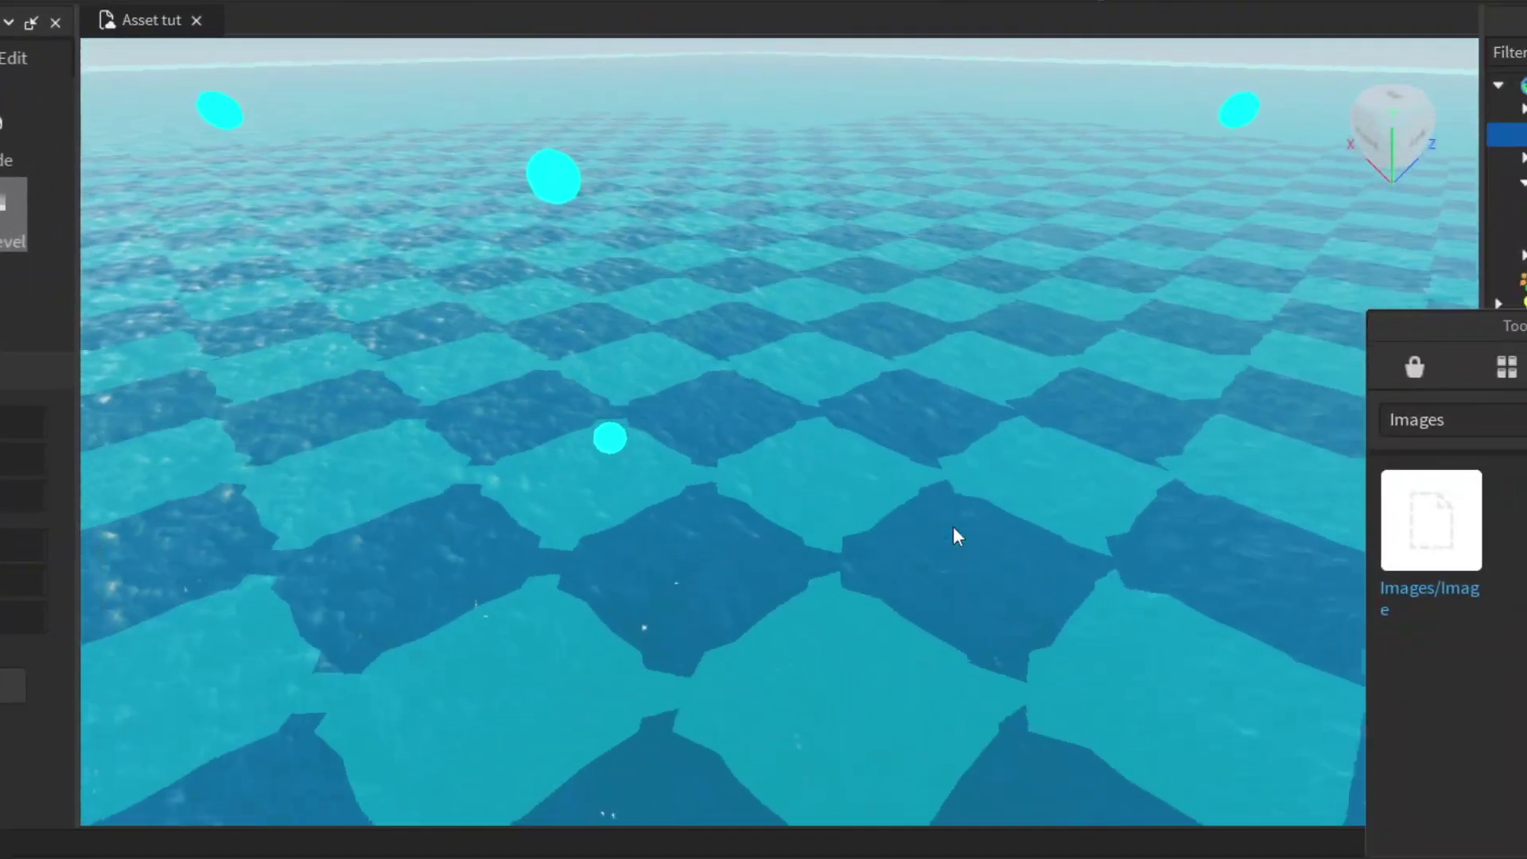
pyautogui.scroll(2, 953, 527)
pyautogui.scroll(-3, 953, 526)
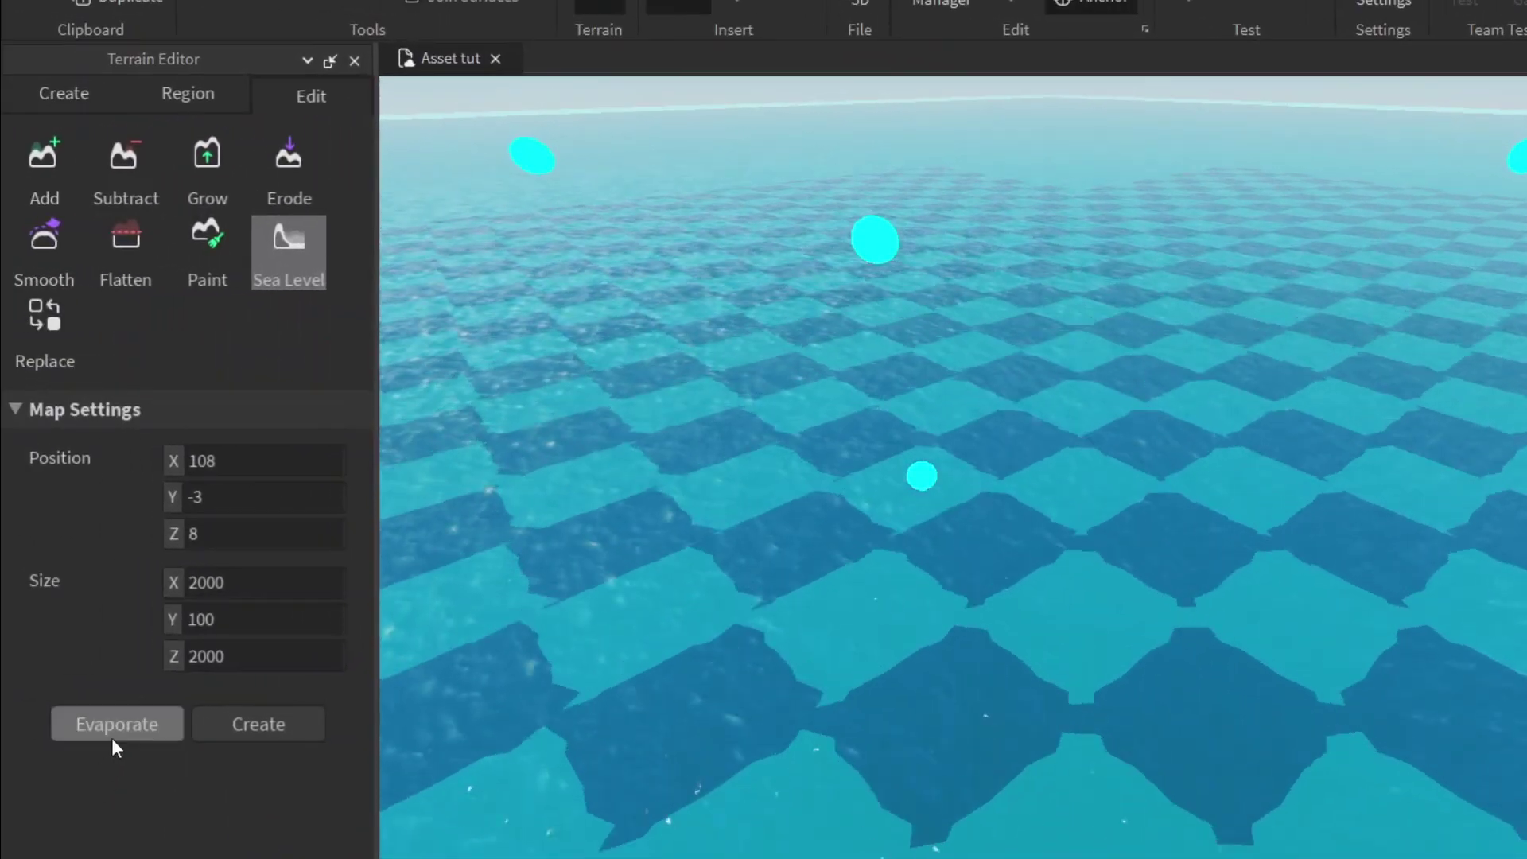
pyautogui.click(112, 738)
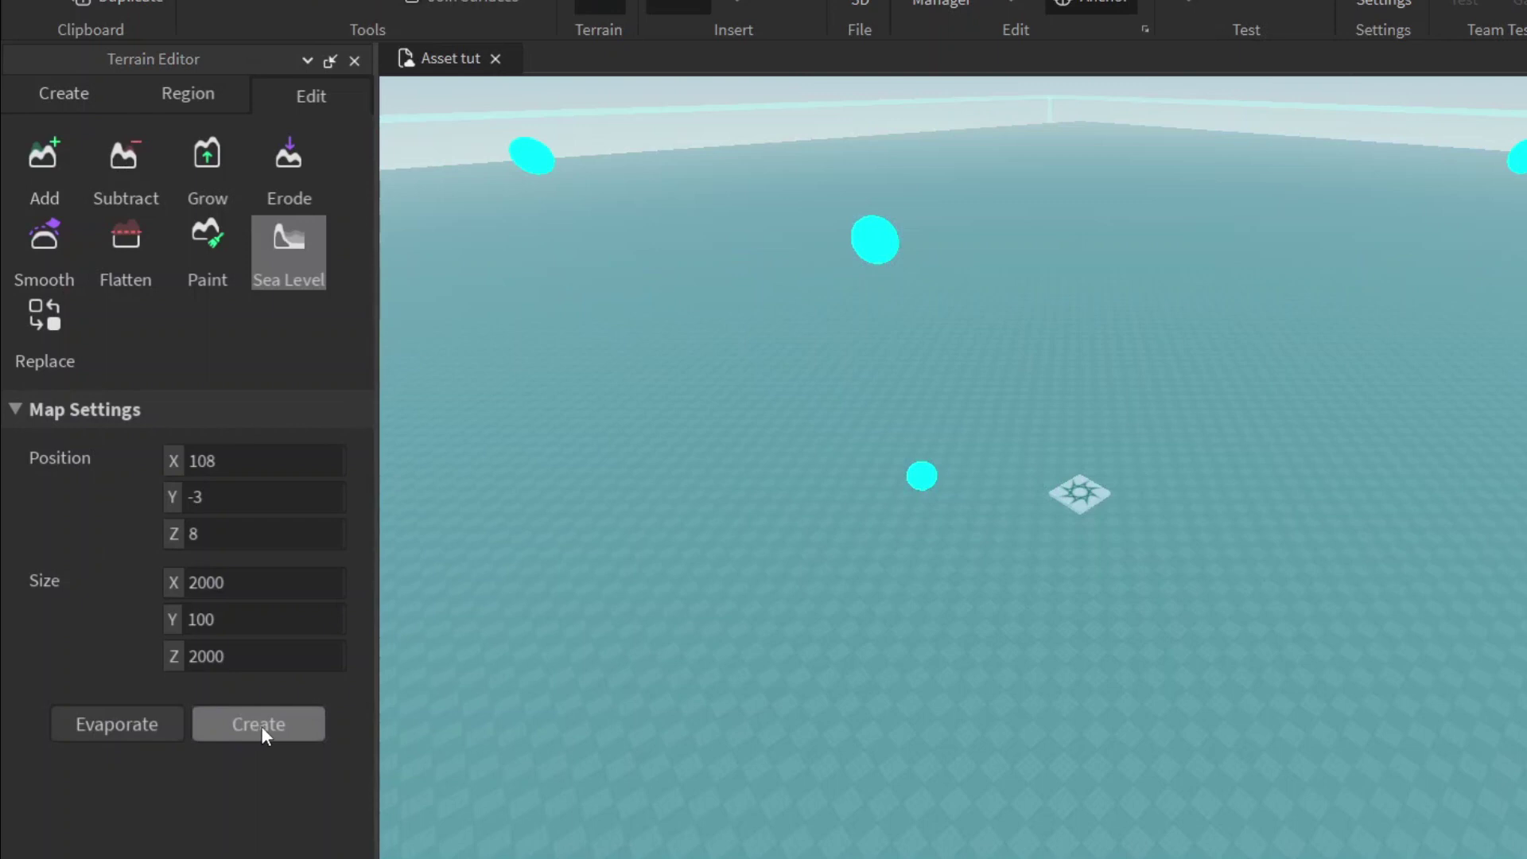
# Set the sea-level region's position to X 0, Y 0 and Z 0 and create the water
pyautogui.doubleClick(250, 510)
pyautogui.write('0')
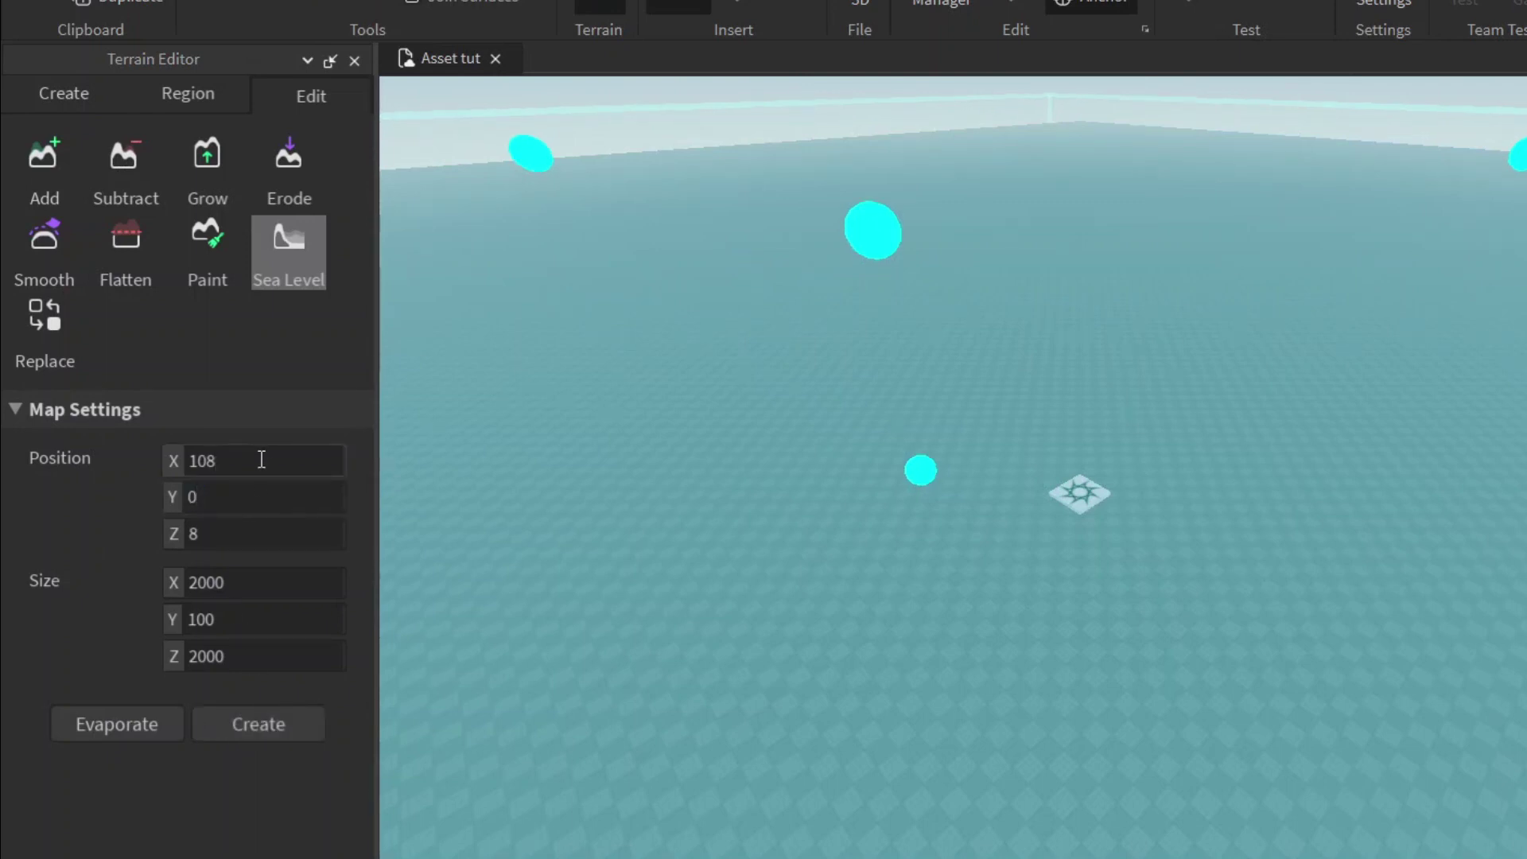
pyautogui.write('0')
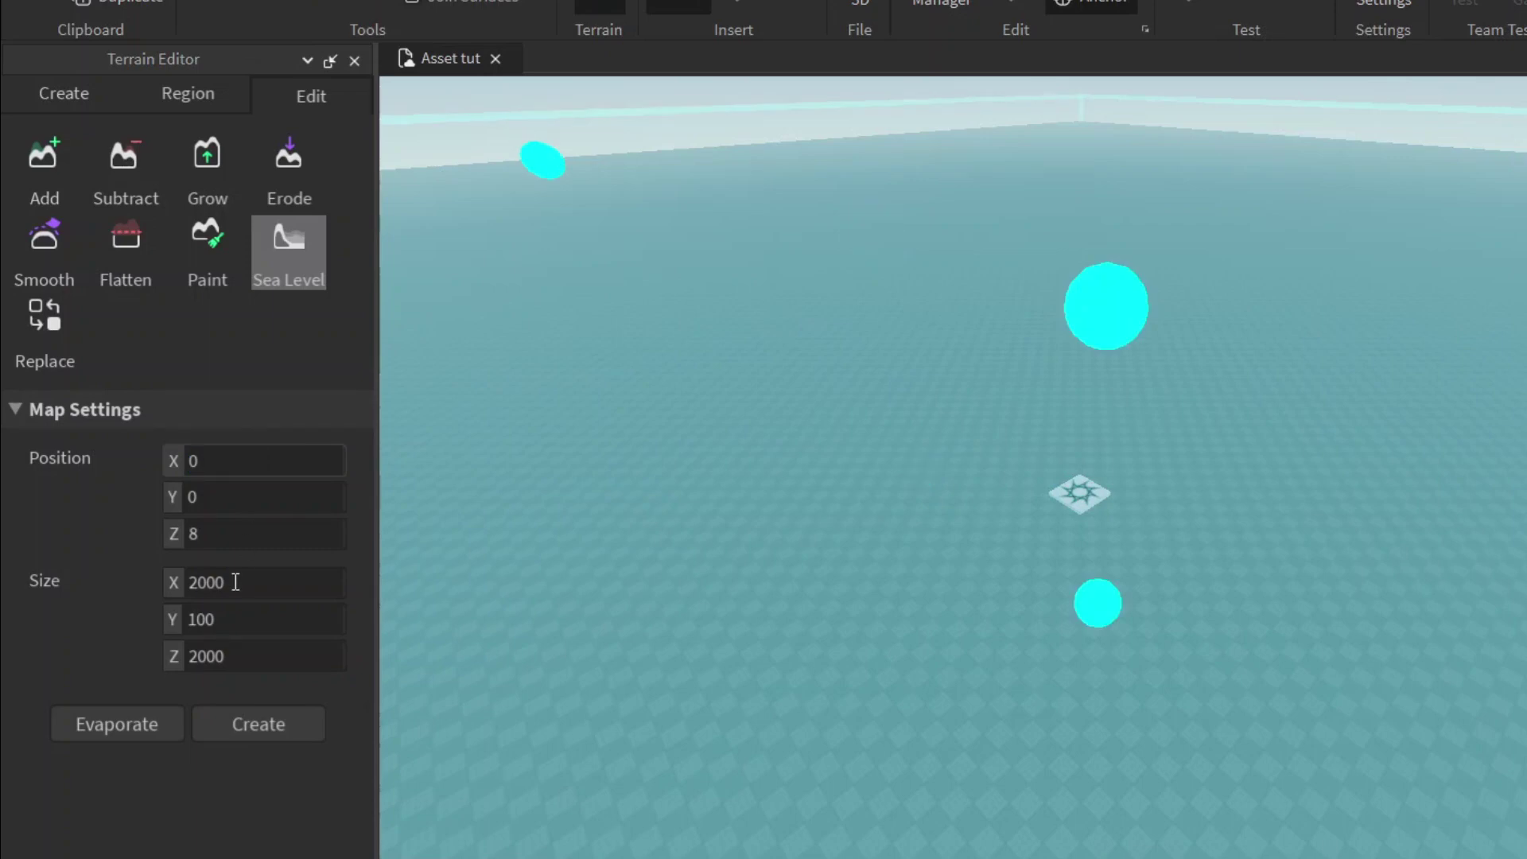
pyautogui.write('0')
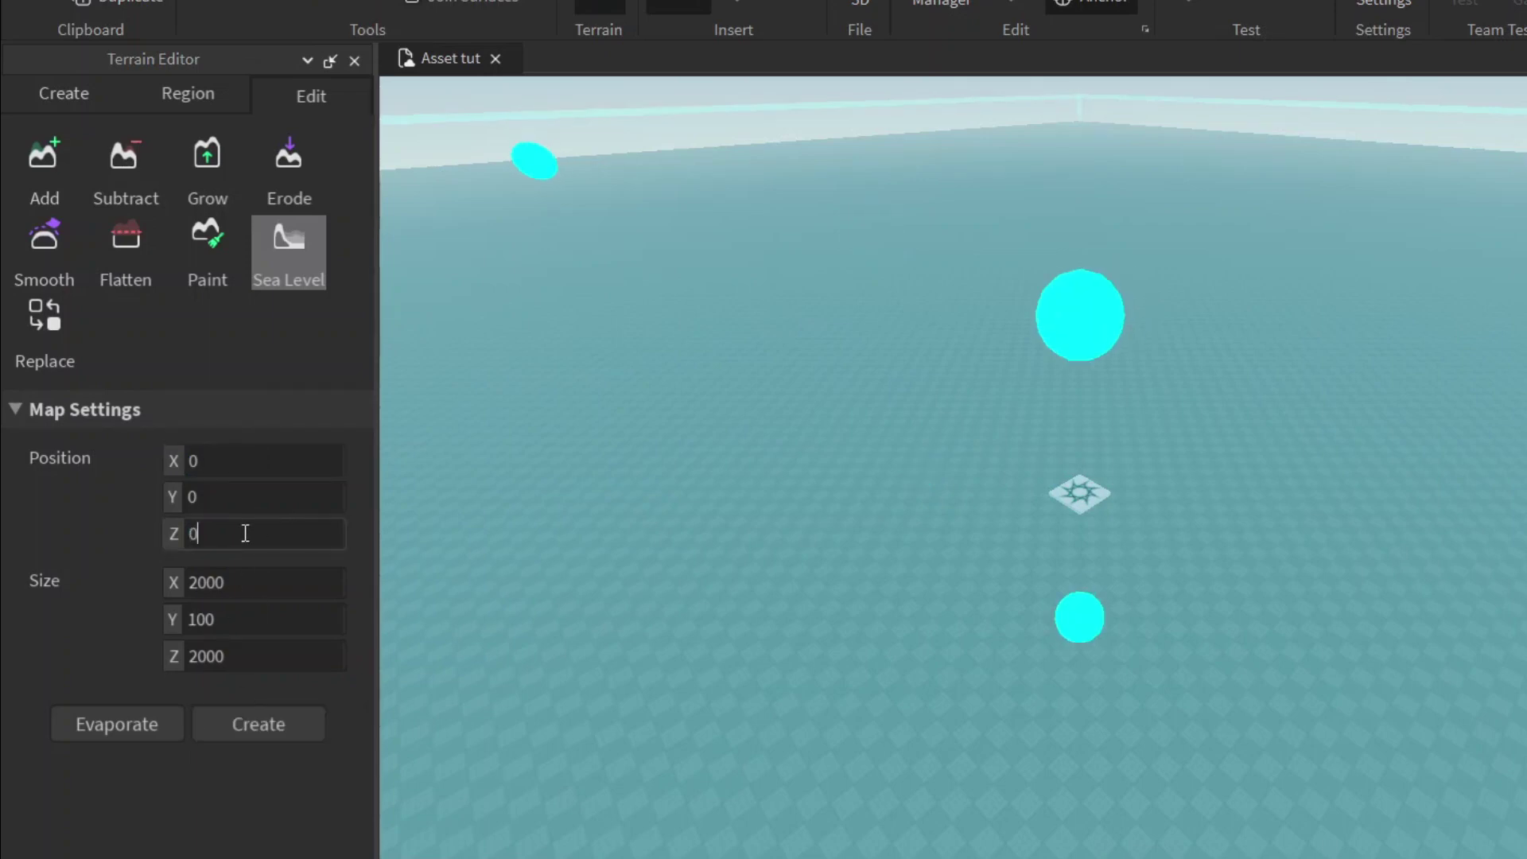
pyautogui.click(245, 740)
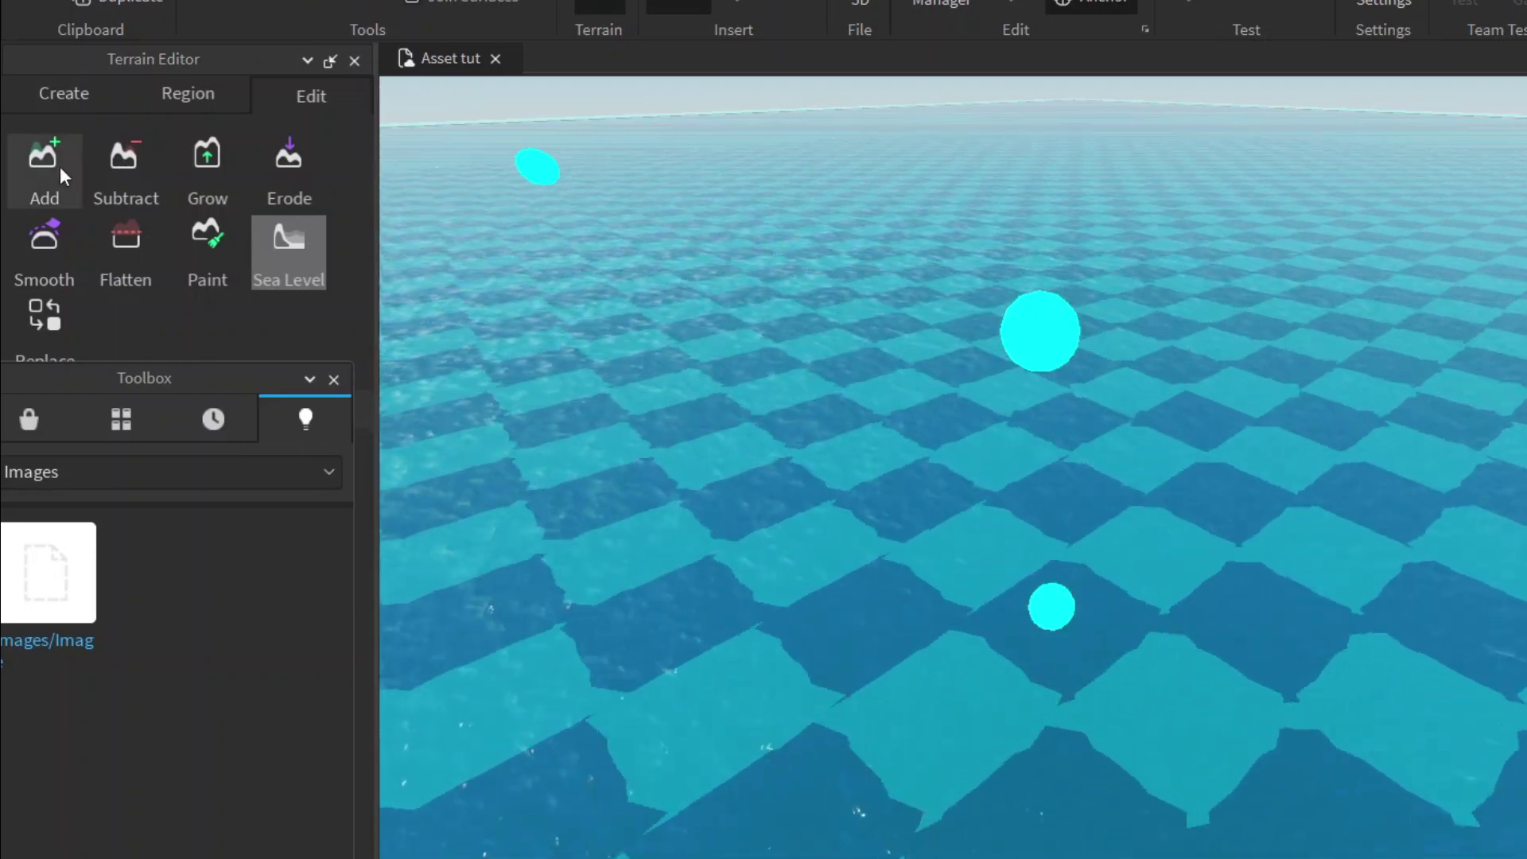
# Brush a large, irregular grass island onto the middle of the water with the terrain Add tool
pyautogui.click(54, 165)
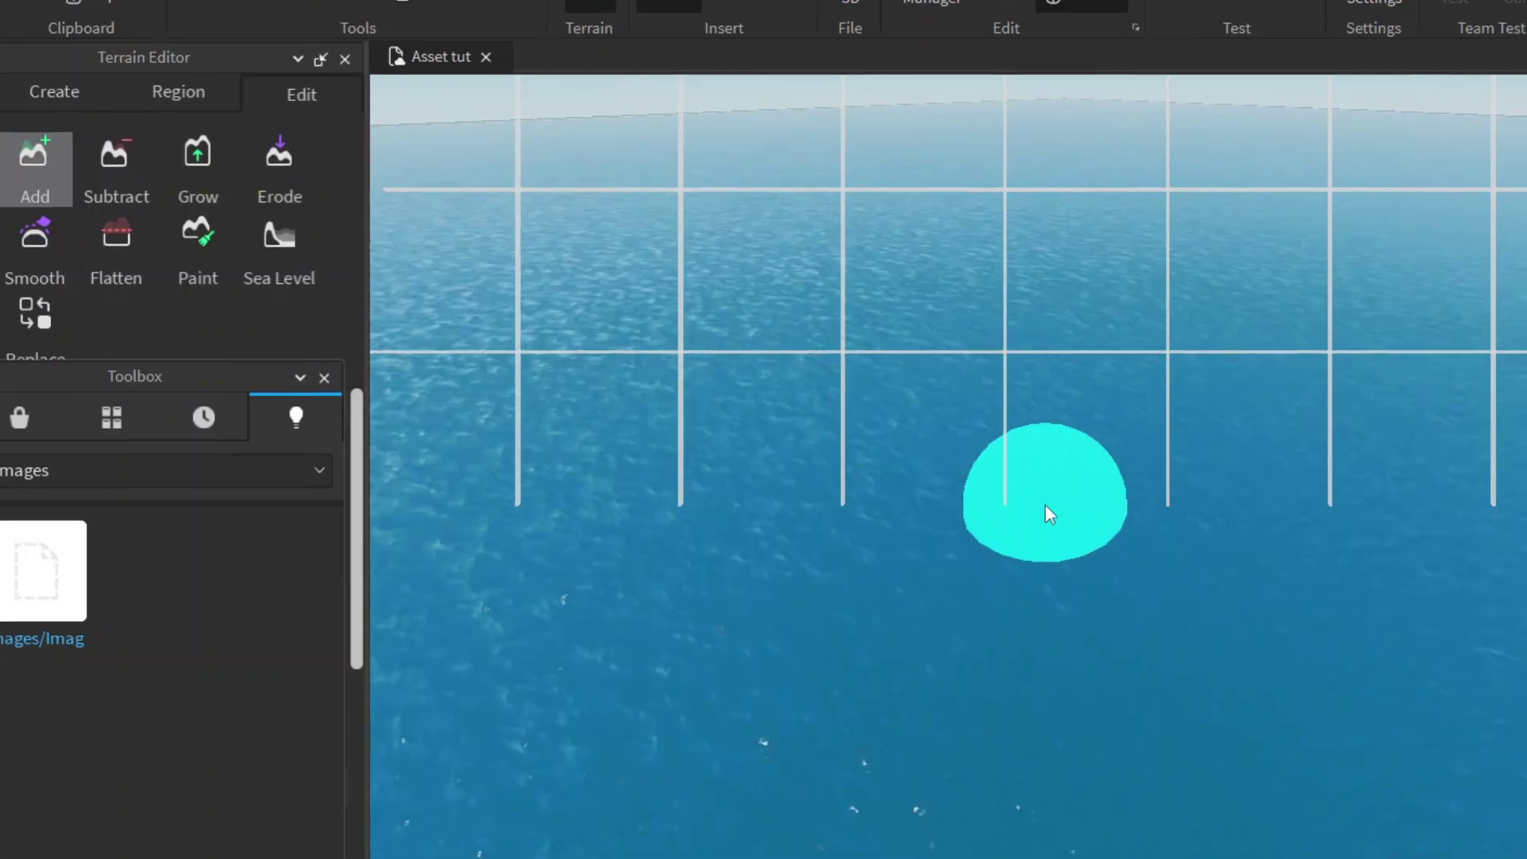
pyautogui.scroll(-10, 1273, 238)
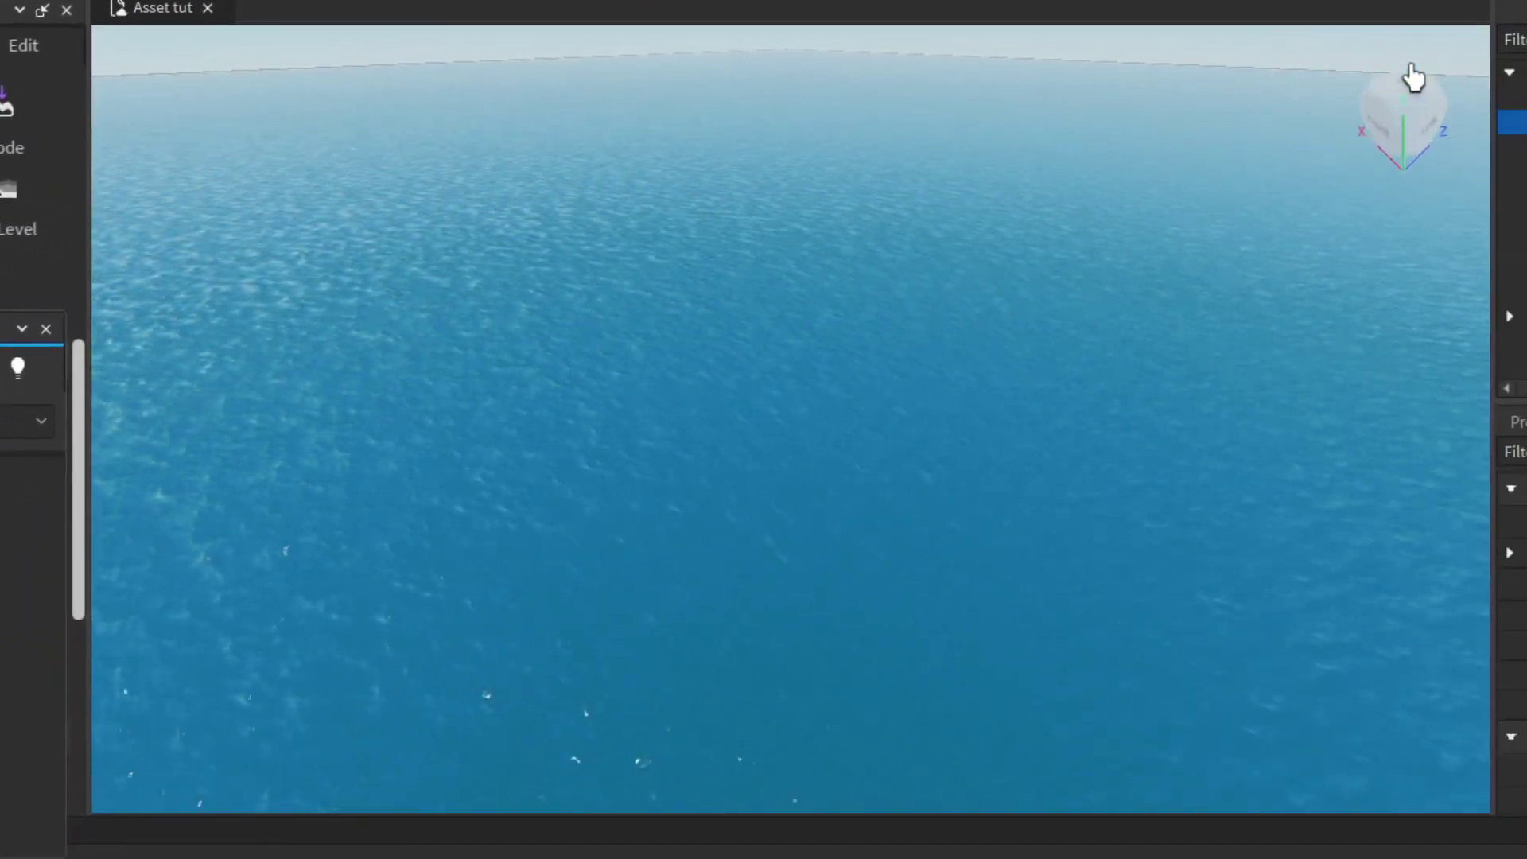
pyautogui.click(1408, 102)
pyautogui.scroll(-5, 872, 485)
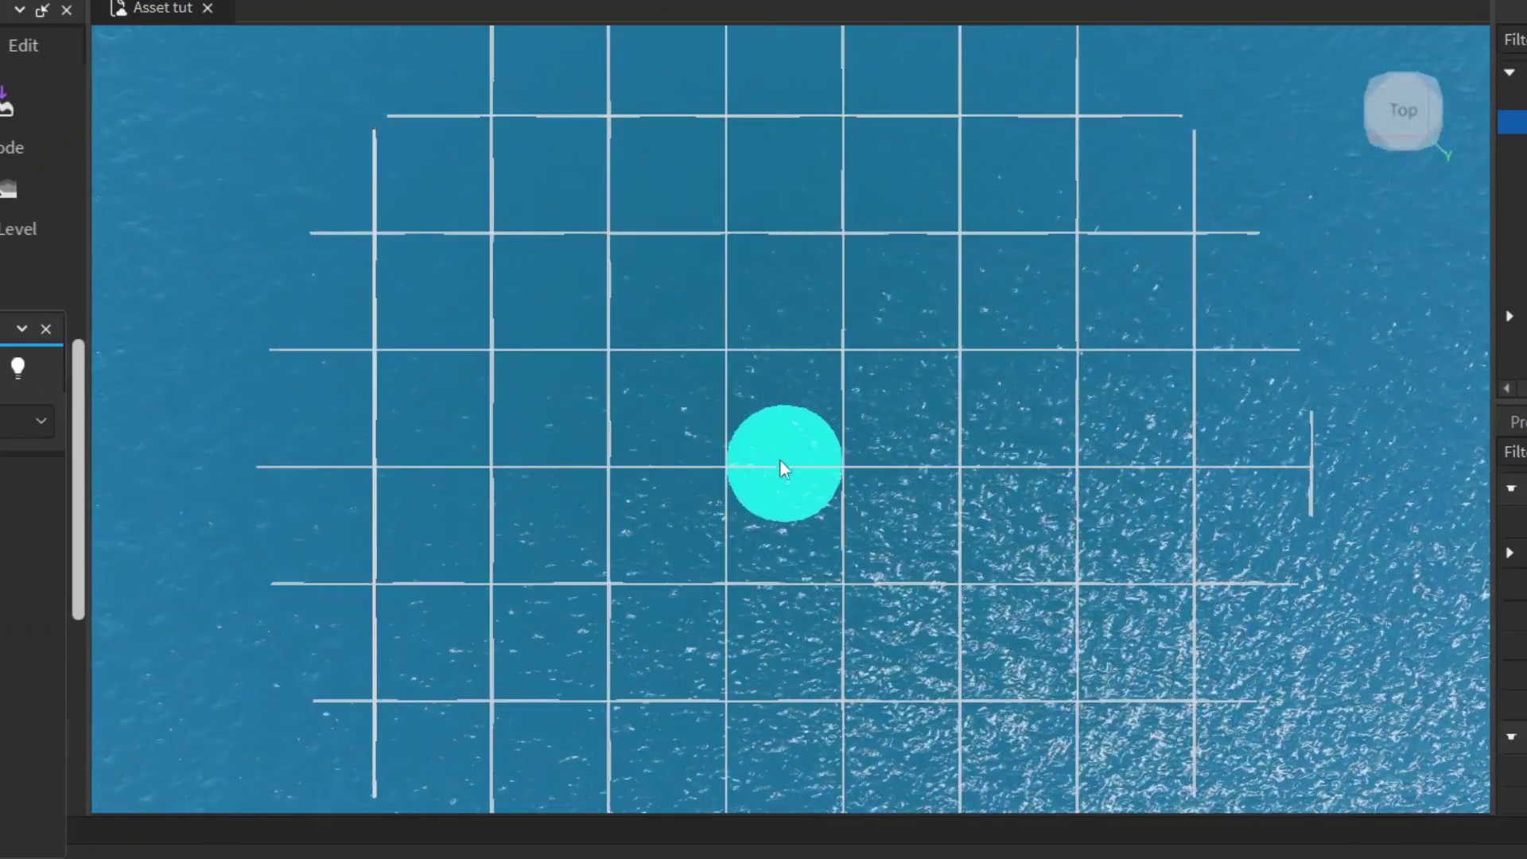
pyautogui.scroll(-3, 699, 388)
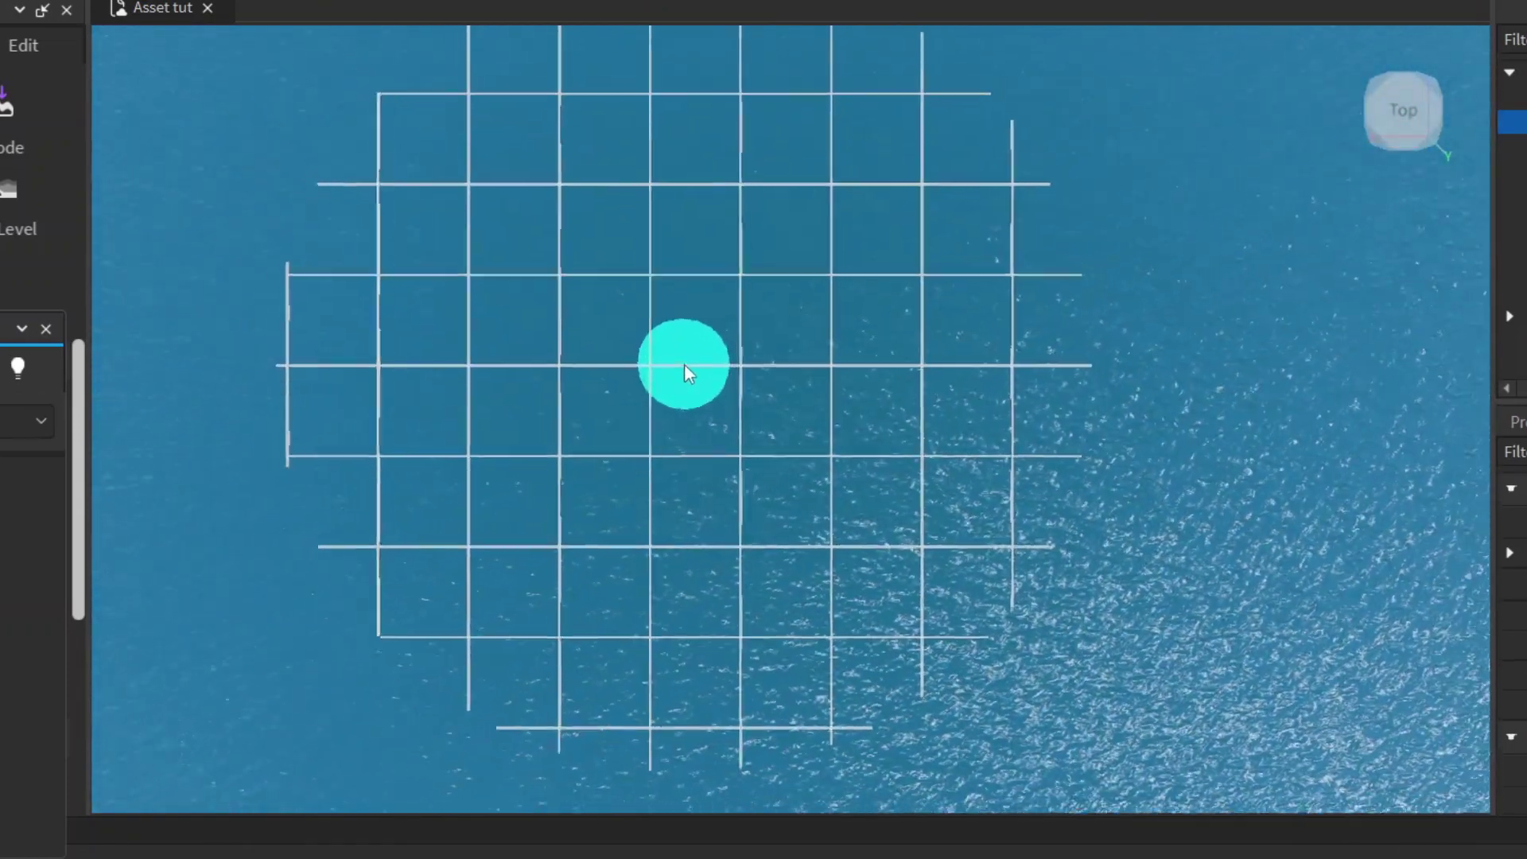
pyautogui.scroll(-5, 684, 364)
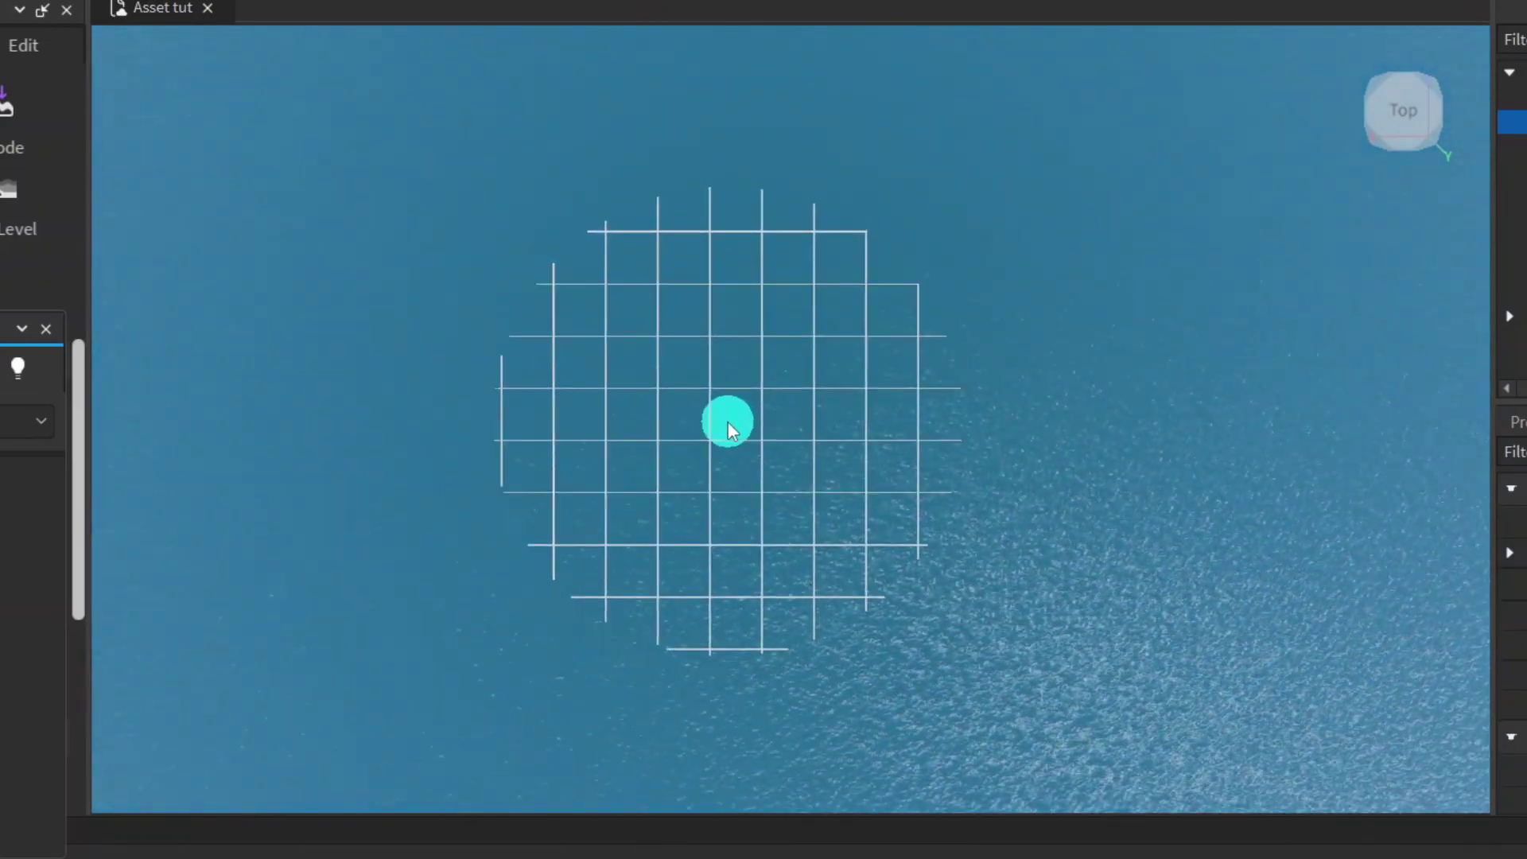
pyautogui.scroll(3, 728, 422)
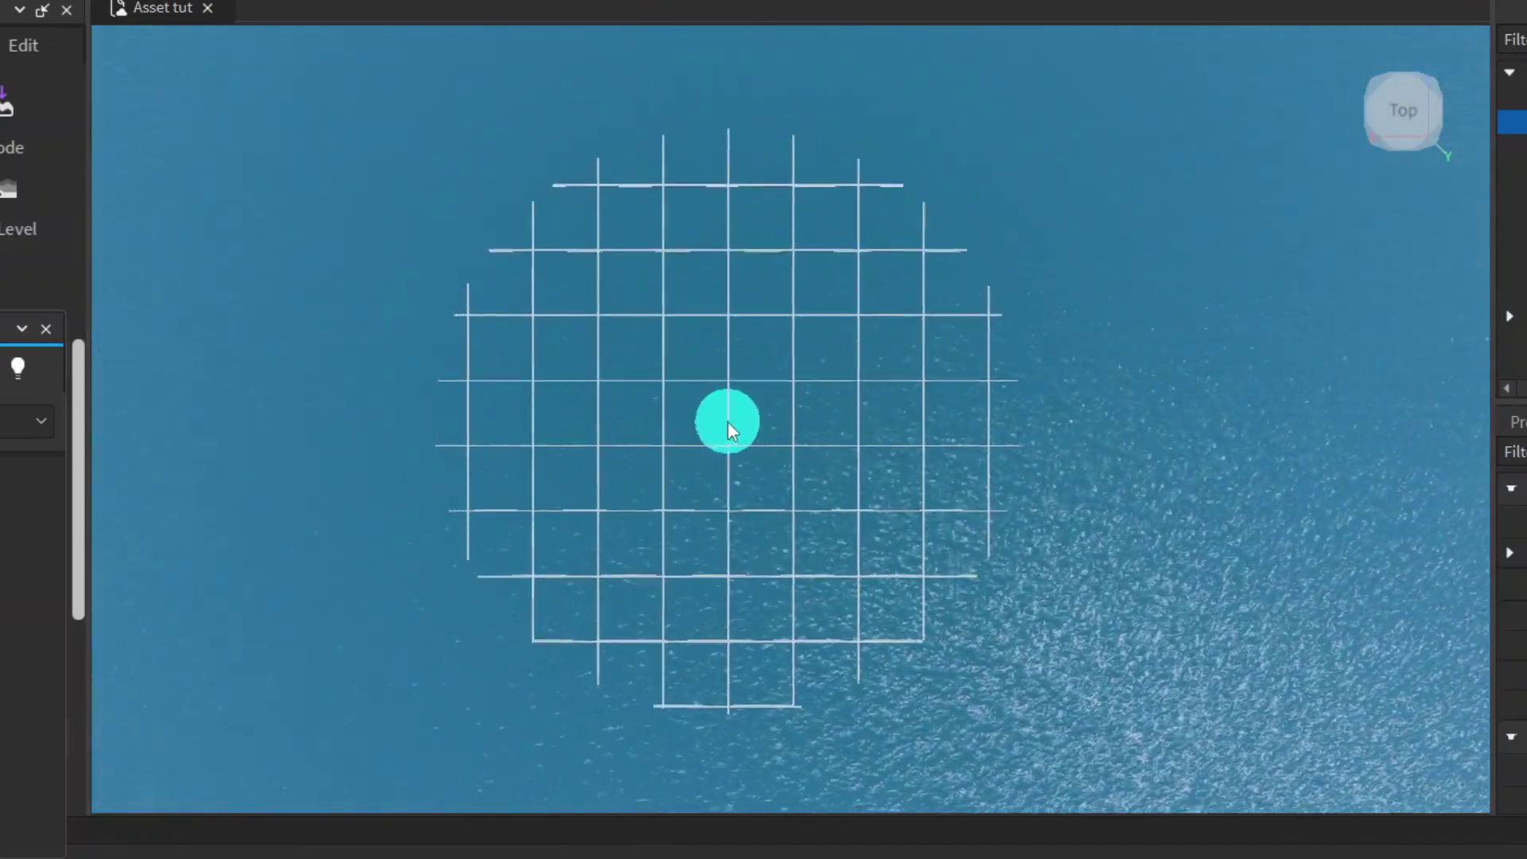
pyautogui.scroll(3, 728, 421)
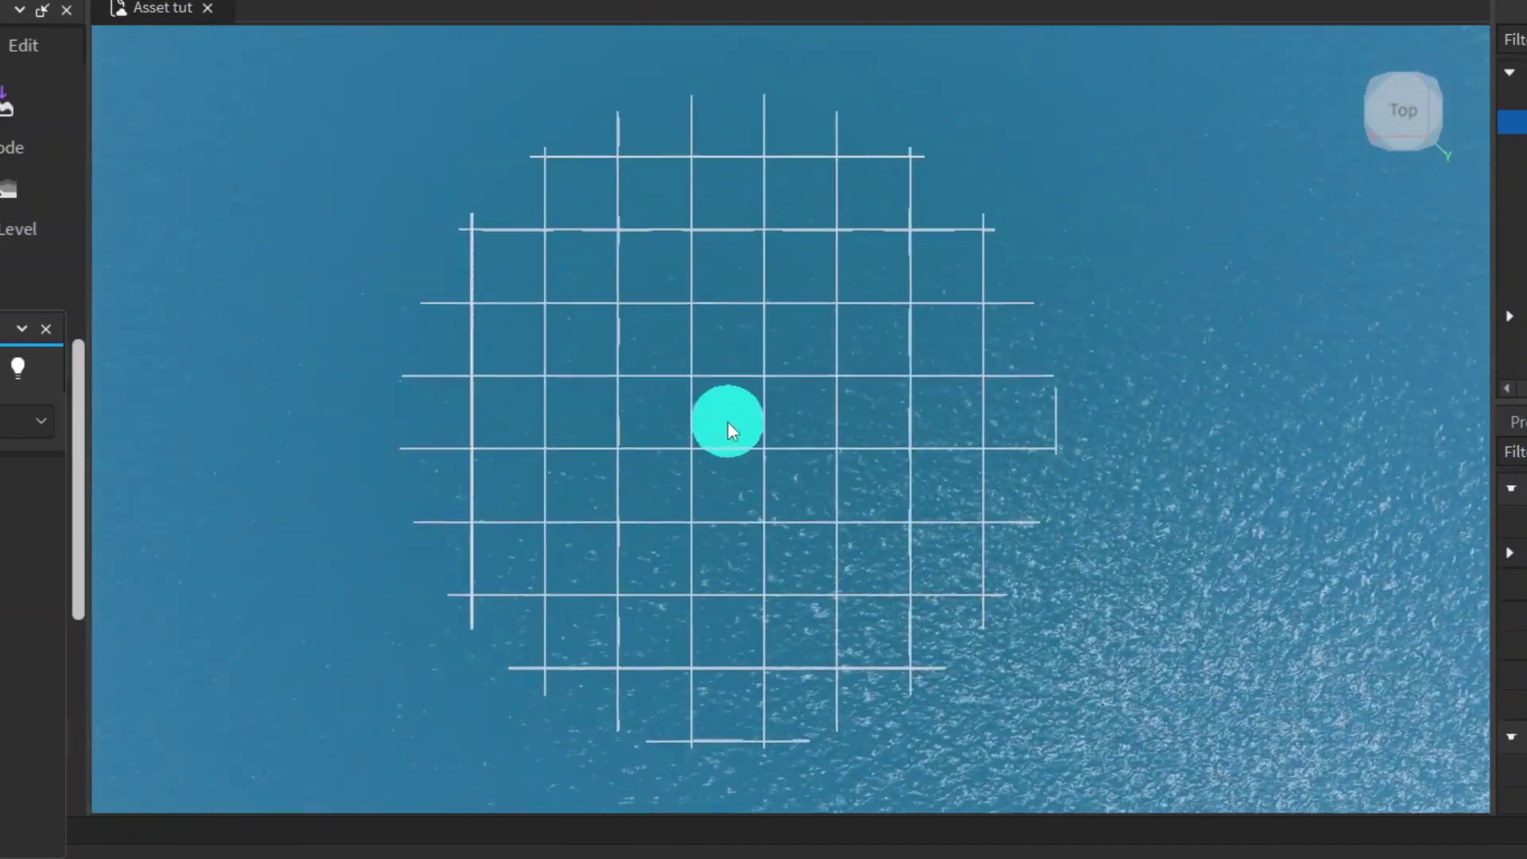
pyautogui.scroll(-1, 728, 422)
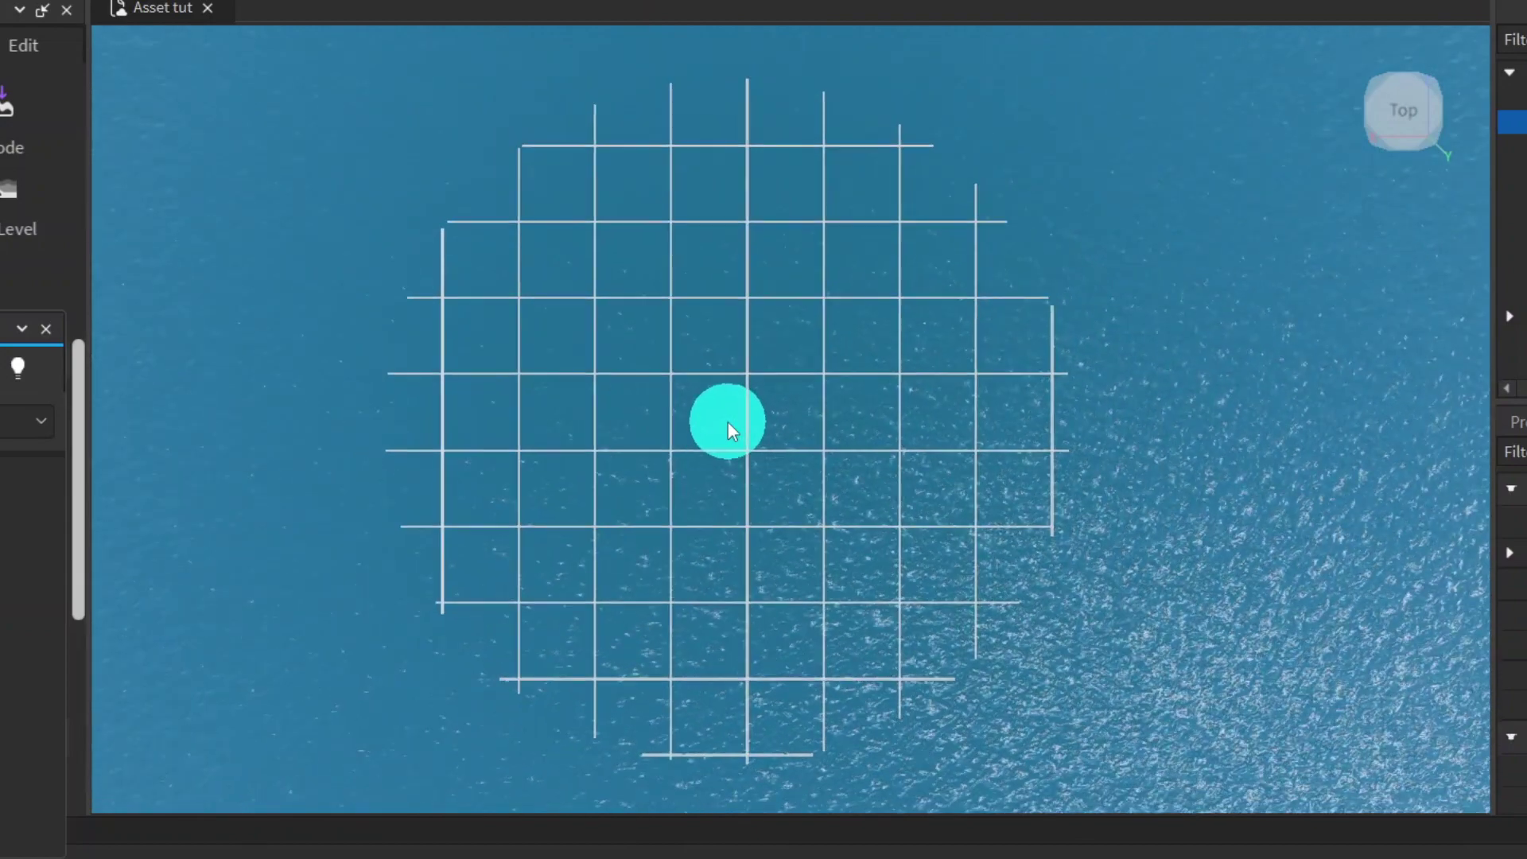
pyautogui.moveTo(727, 428)
pyautogui.mouseDown()
pyautogui.moveTo(587, 385)
pyautogui.moveTo(624, 225)
pyautogui.moveTo(1009, 226)
pyautogui.moveTo(1193, 625)
pyautogui.moveTo(977, 688)
pyautogui.moveTo(634, 678)
pyautogui.moveTo(361, 577)
pyautogui.moveTo(542, 523)
pyautogui.moveTo(681, 449)
pyautogui.moveTo(702, 425)
pyautogui.moveTo(633, 335)
pyautogui.moveTo(651, 309)
pyautogui.moveTo(854, 265)
pyautogui.moveTo(991, 316)
pyautogui.moveTo(1115, 447)
pyautogui.moveTo(1132, 567)
pyautogui.moveTo(1052, 611)
pyautogui.moveTo(518, 610)
pyautogui.moveTo(560, 607)
pyautogui.moveTo(728, 483)
pyautogui.moveTo(961, 499)
pyautogui.moveTo(1034, 481)
pyautogui.moveTo(799, 374)
pyautogui.moveTo(776, 410)
pyautogui.moveTo(887, 358)
pyautogui.moveTo(991, 403)
pyautogui.mouseUp()
pyautogui.moveTo(708, 446)
pyautogui.mouseDown()
pyautogui.moveTo(828, 518)
pyautogui.moveTo(712, 547)
pyautogui.moveTo(949, 466)
pyautogui.moveTo(917, 497)
pyautogui.moveTo(888, 493)
pyautogui.mouseUp()
pyautogui.moveTo(1324, 191)
pyautogui.mouseDown()
pyautogui.moveTo(1395, 143)
pyautogui.moveTo(1439, 75)
pyautogui.moveTo(1432, 91)
pyautogui.mouseUp()
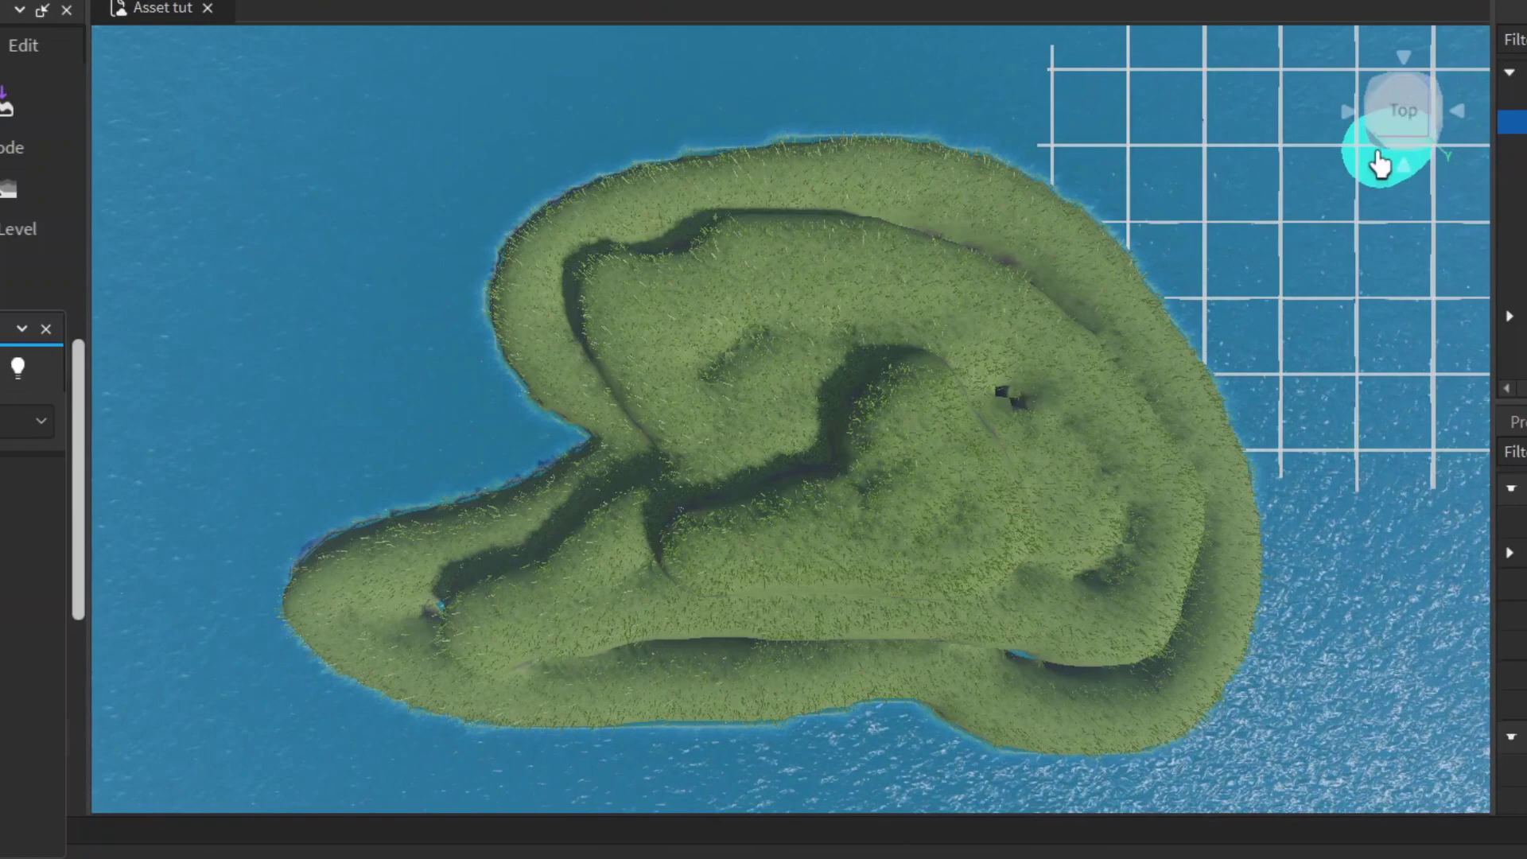
# Examine the grass island and its surface relief from an angled view
pyautogui.click(1436, 154)
pyautogui.press('s')
pyautogui.press('a')
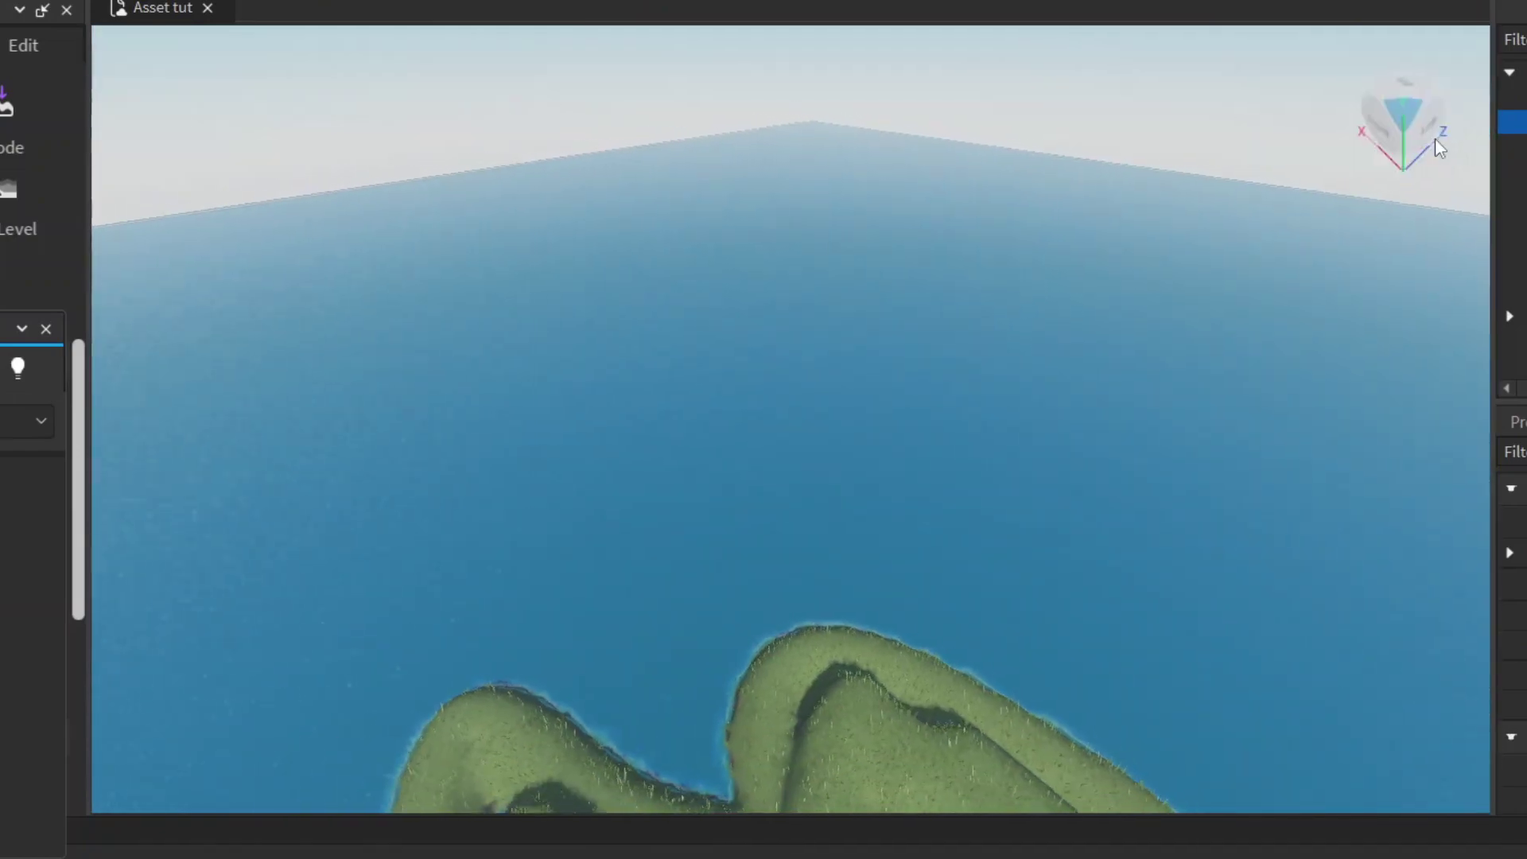
pyautogui.press('s')
pyautogui.press('a')
pyautogui.press('q')
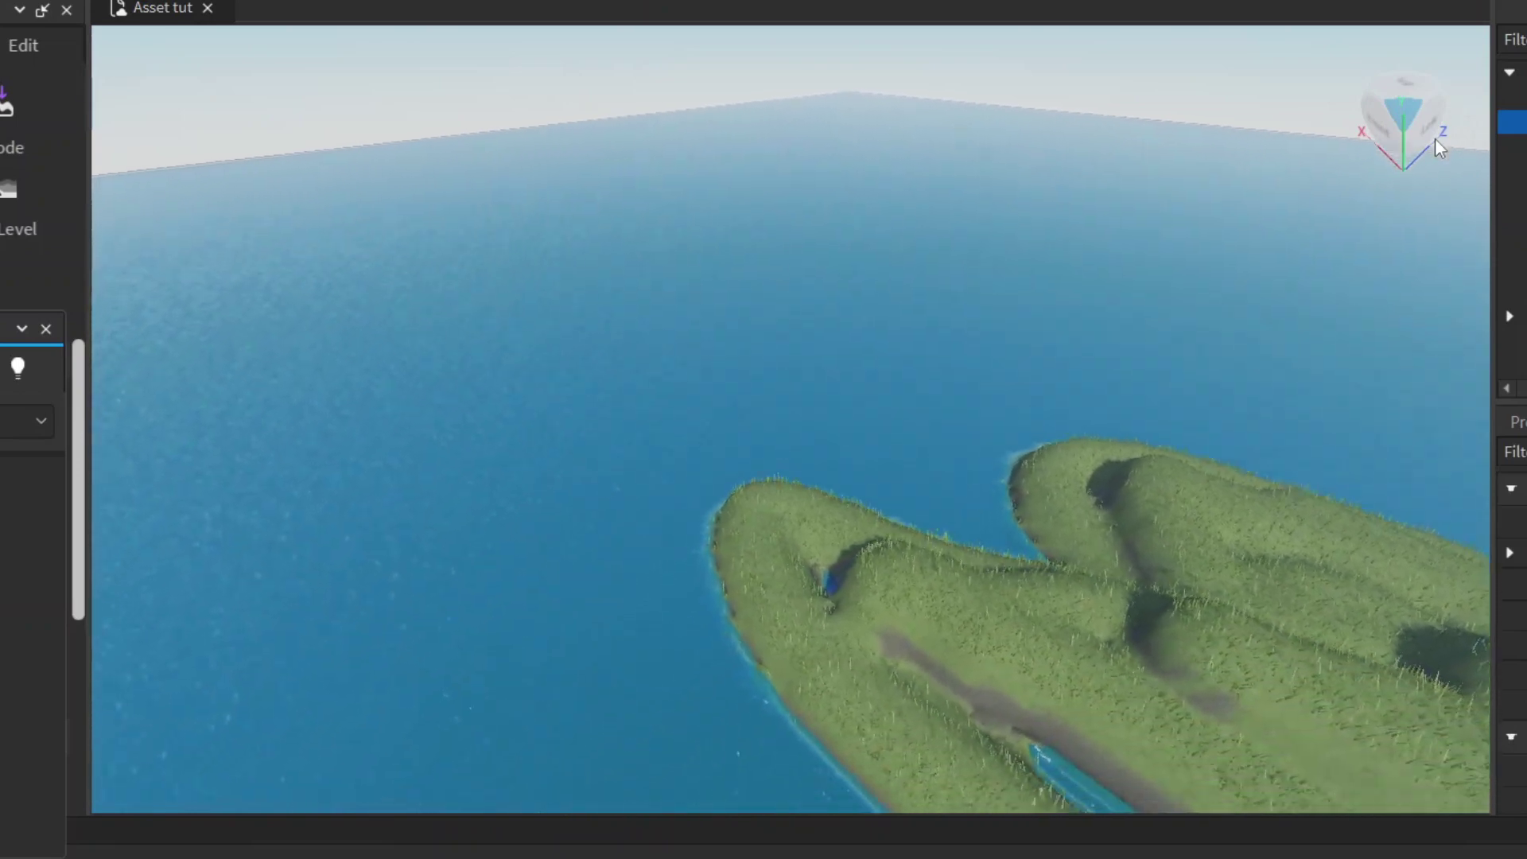
pyautogui.press('d')
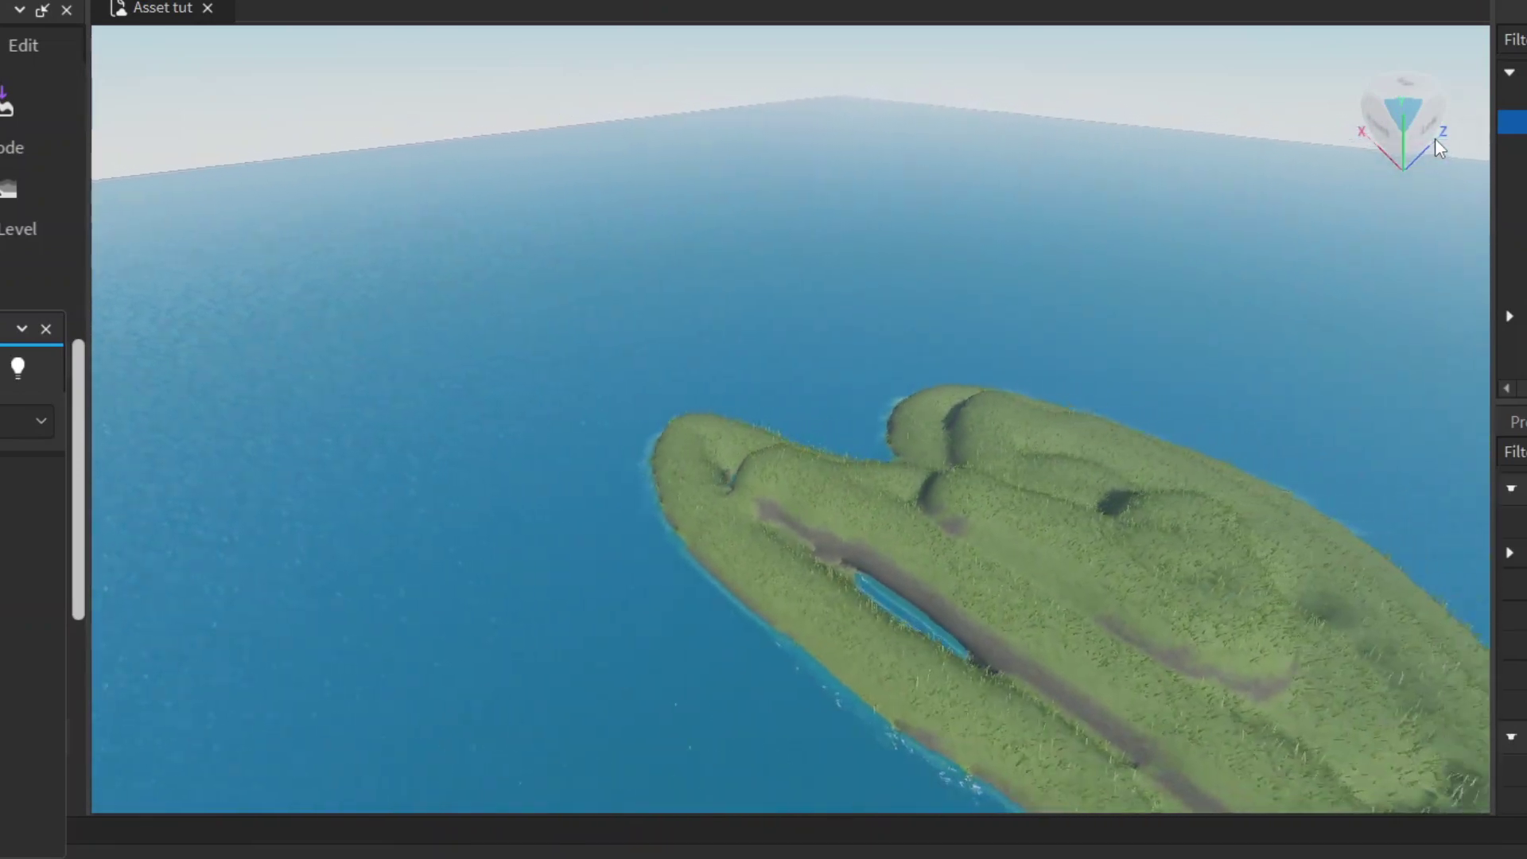
# Brush a raised grass ridge diagonally across the island over the inner pond with the terrain Add tool
pyautogui.click(1435, 137)
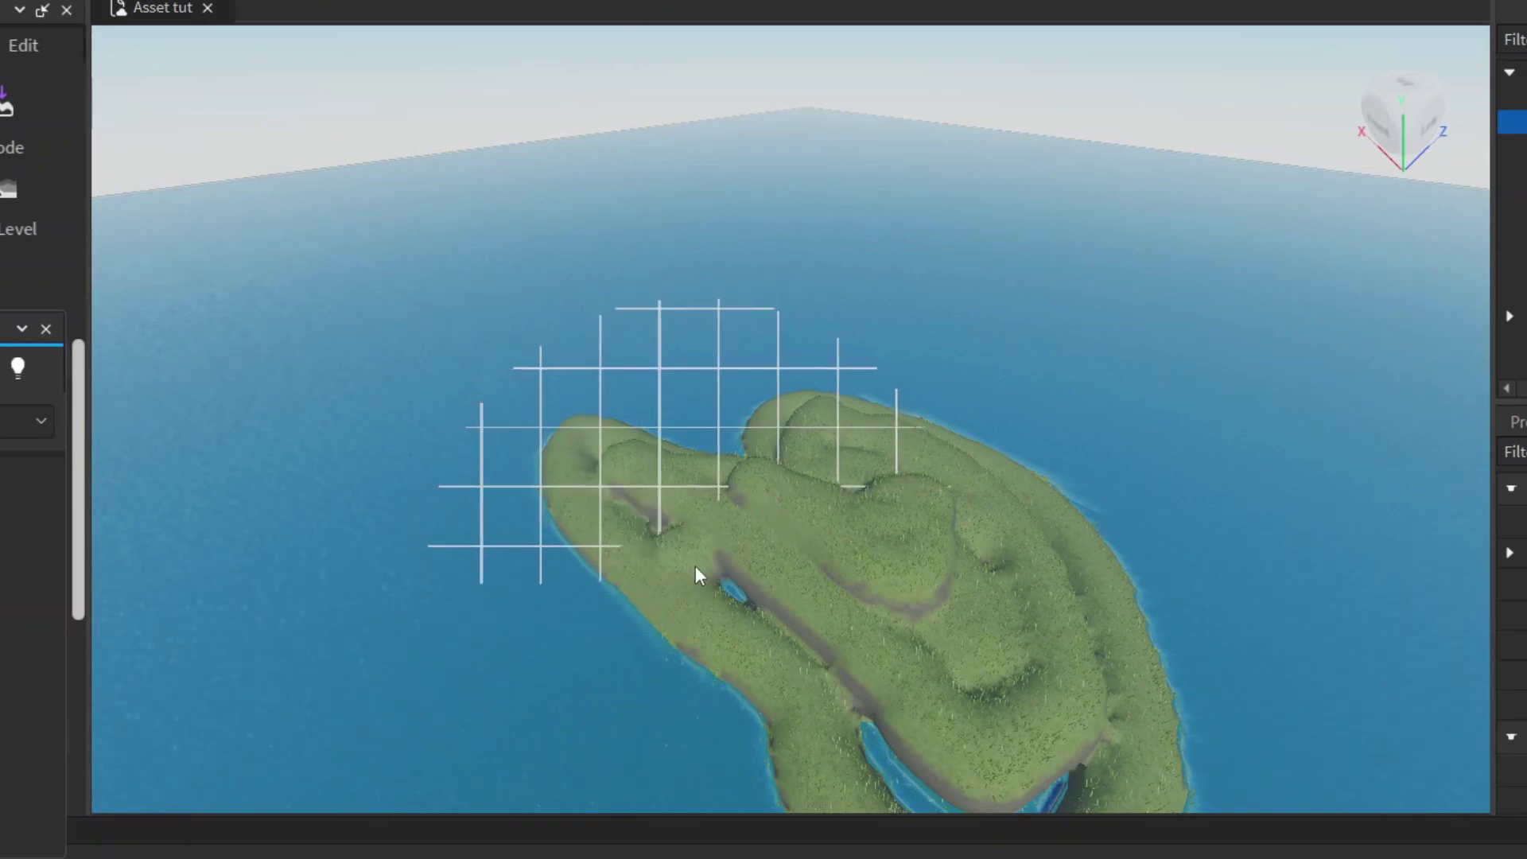
pyautogui.press('s')
pyautogui.press('d')
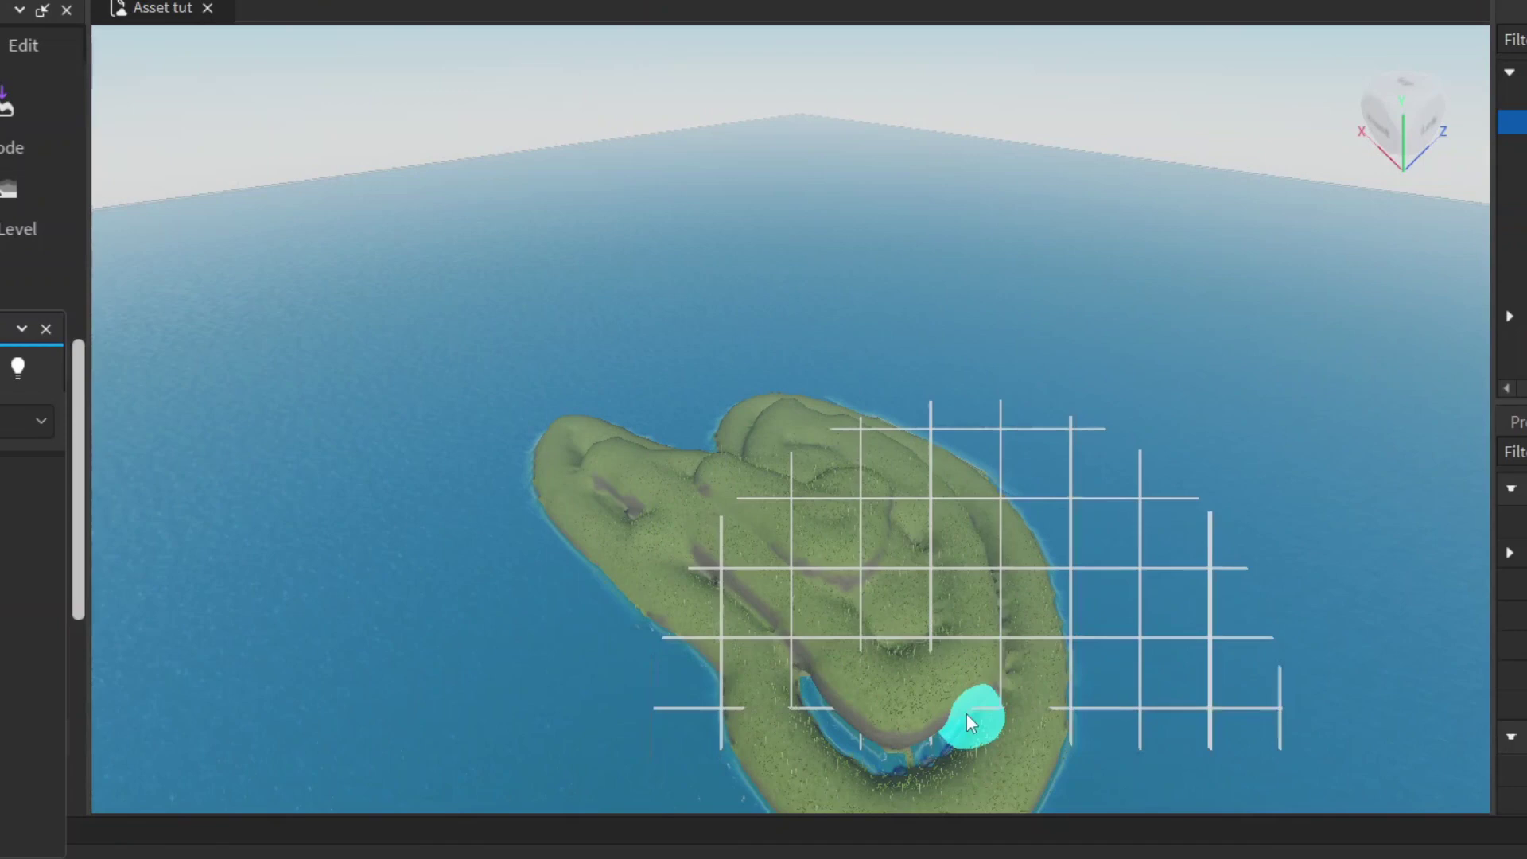
pyautogui.moveTo(966, 714)
pyautogui.mouseDown()
pyautogui.moveTo(881, 746)
pyautogui.moveTo(672, 560)
pyautogui.mouseUp()
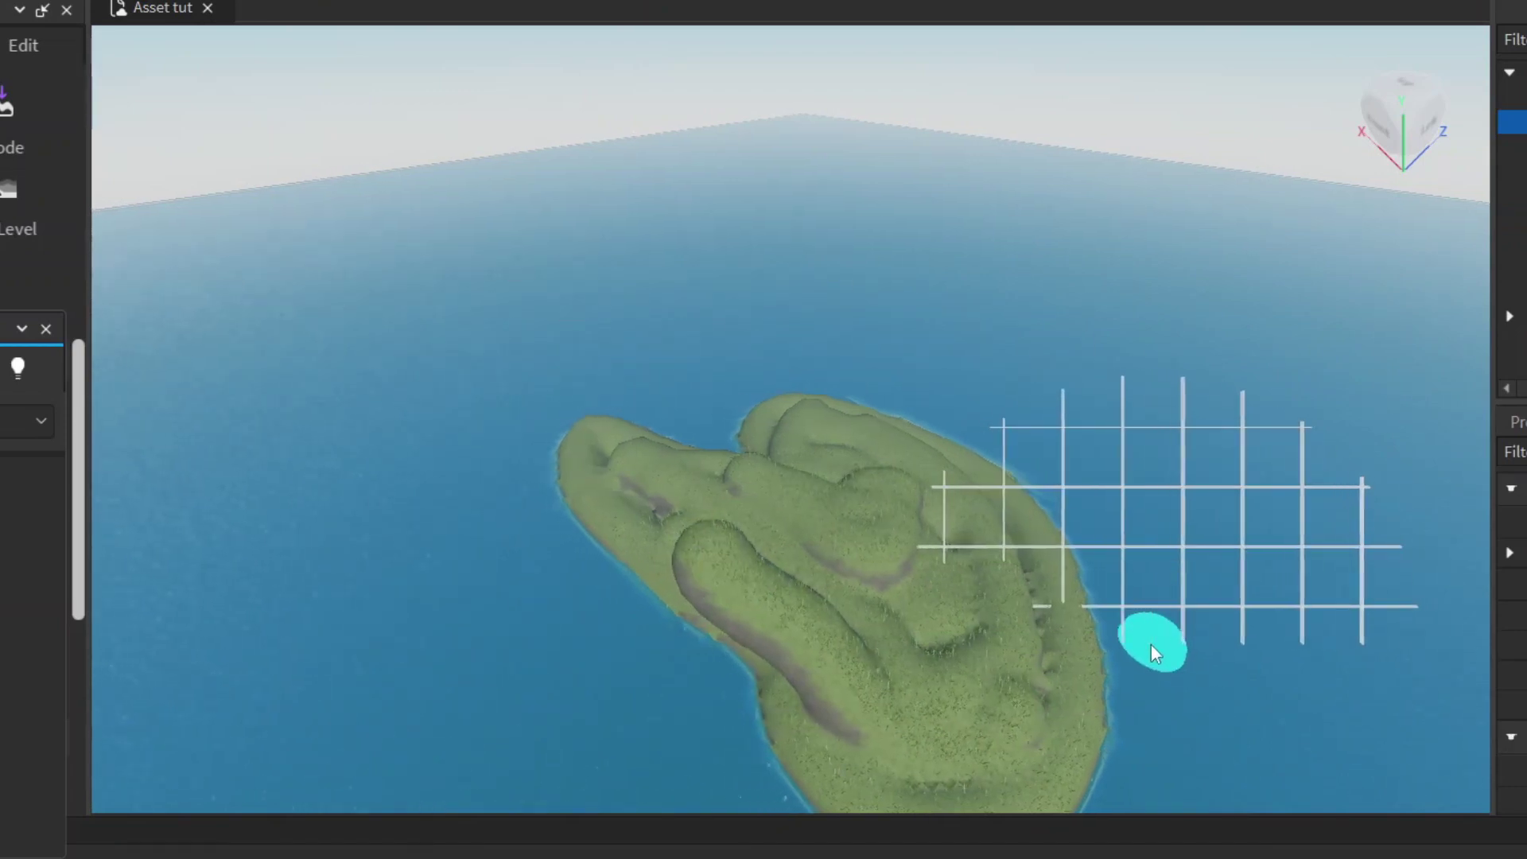
pyautogui.press('a')
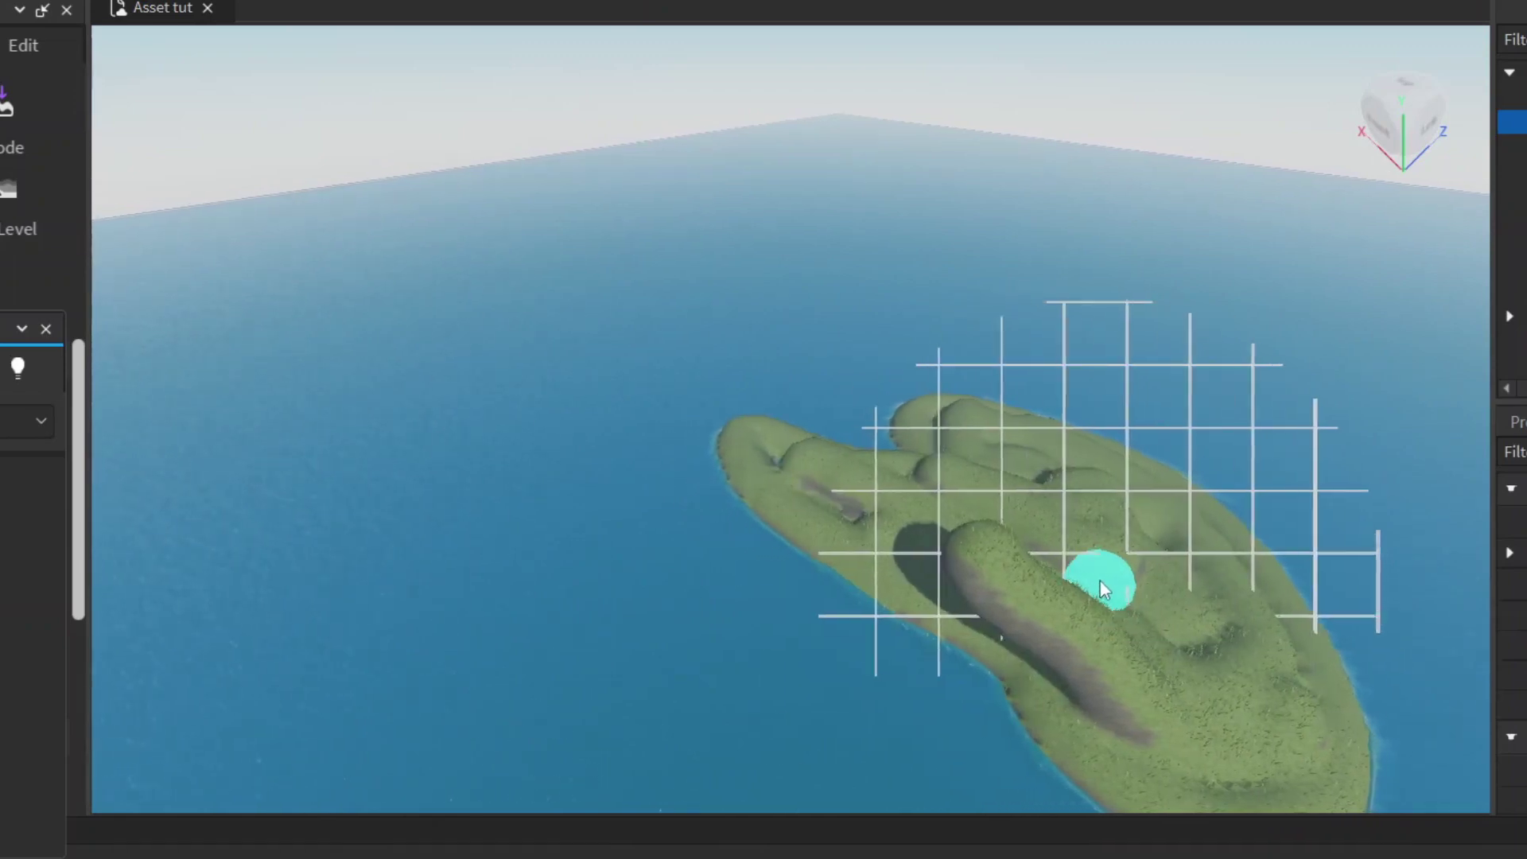
pyautogui.press('a')
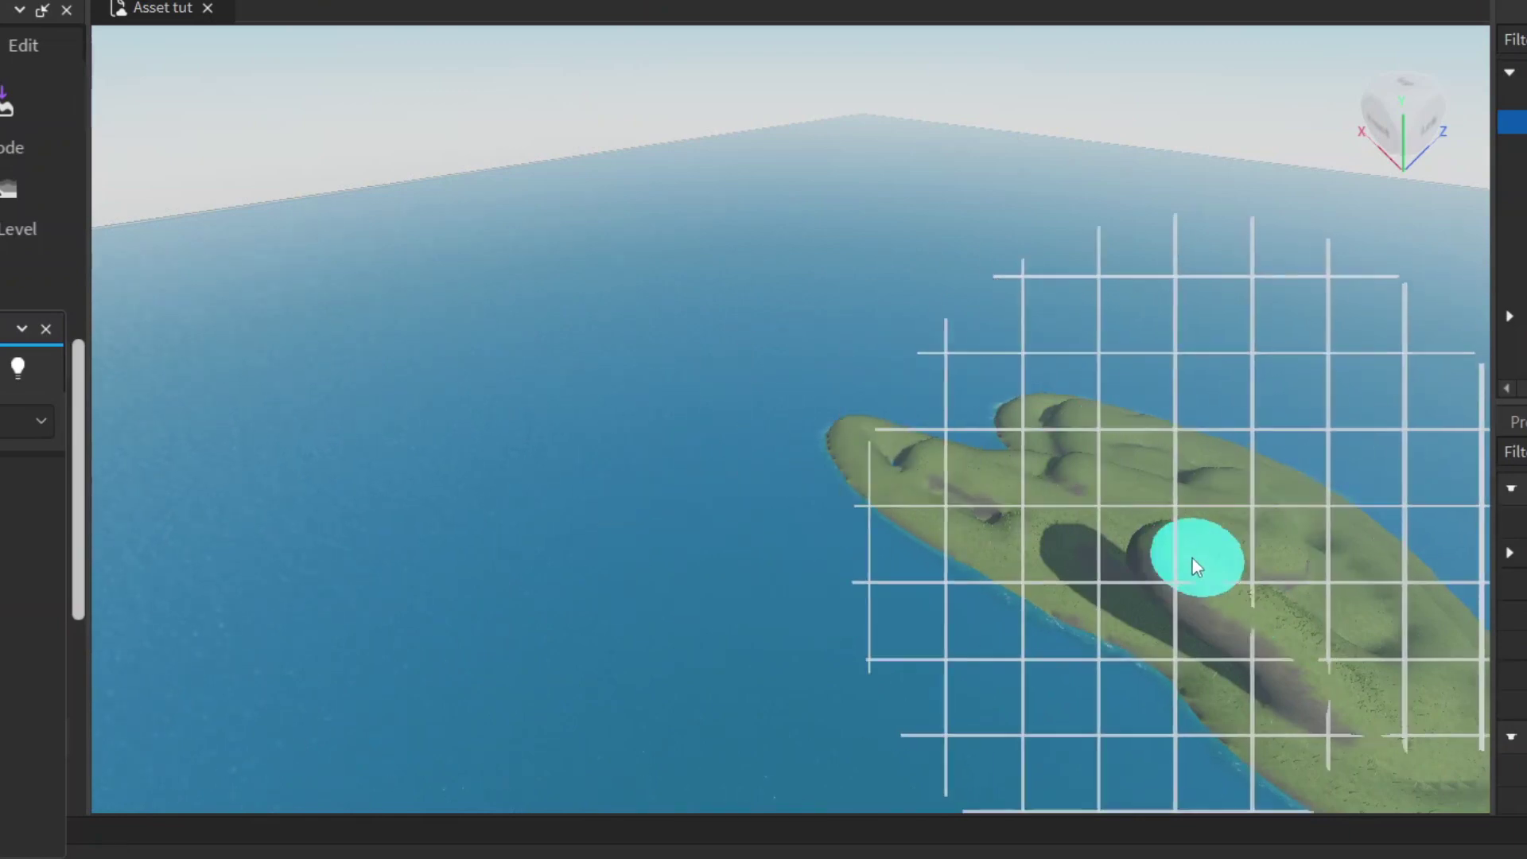
pyautogui.press('d')
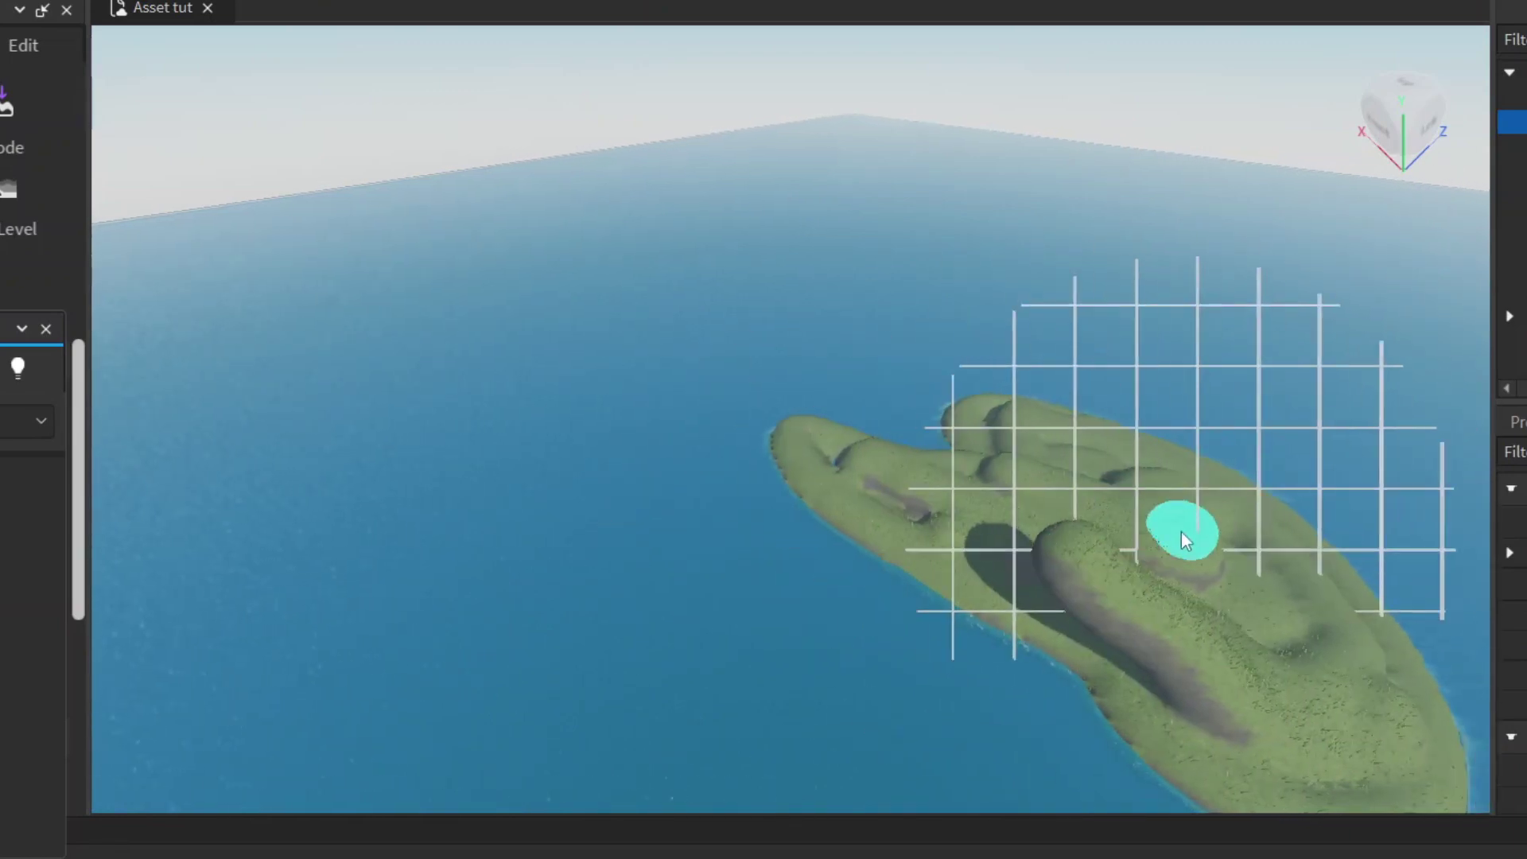
pyautogui.press('d')
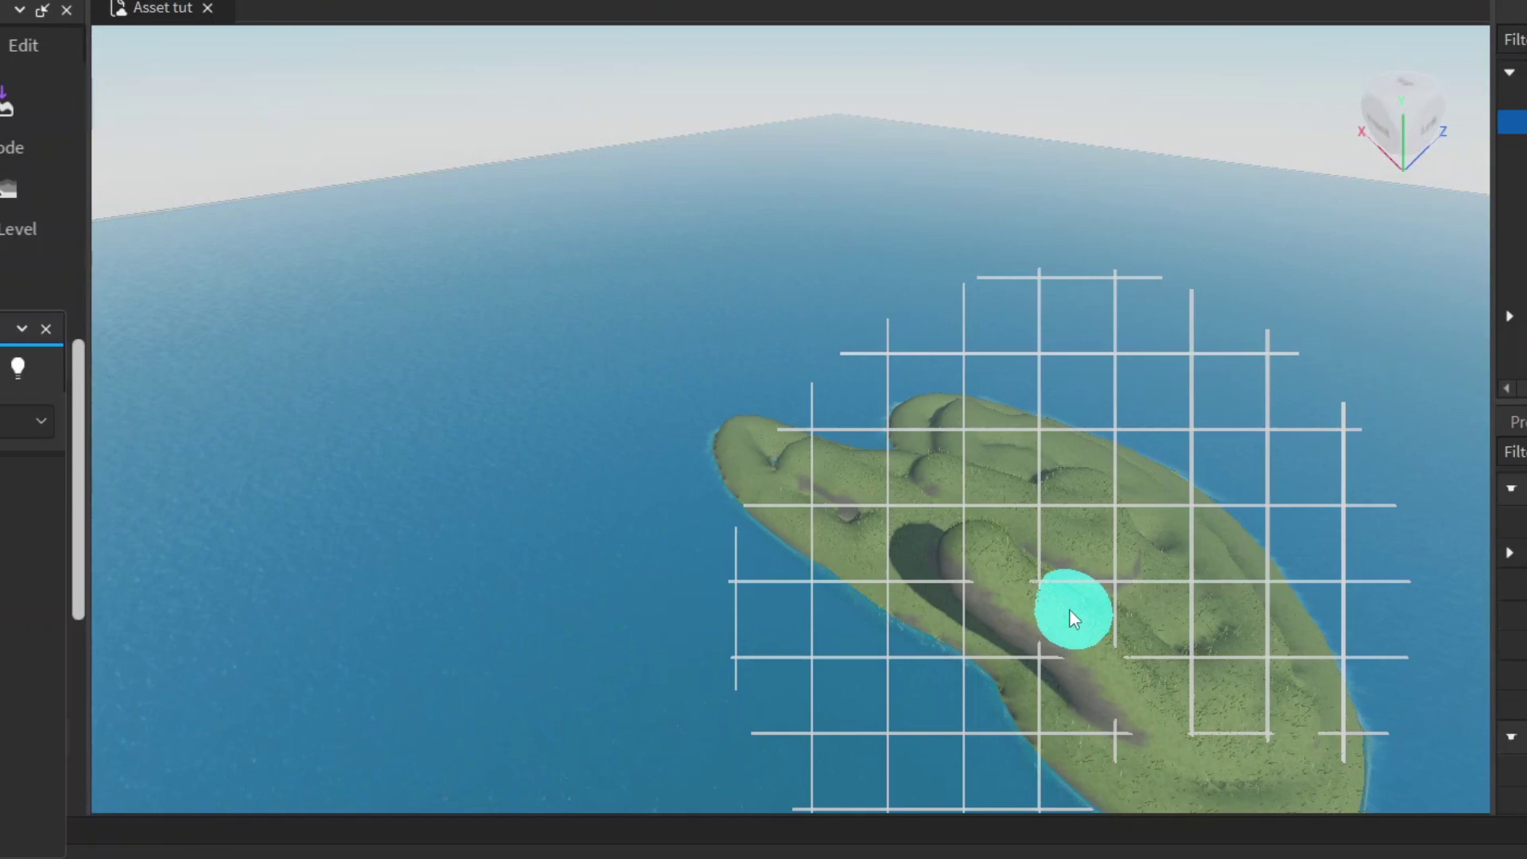
# Brush a tall pillar with a long horizontal overhang onto the island from the front view
pyautogui.click(1379, 120)
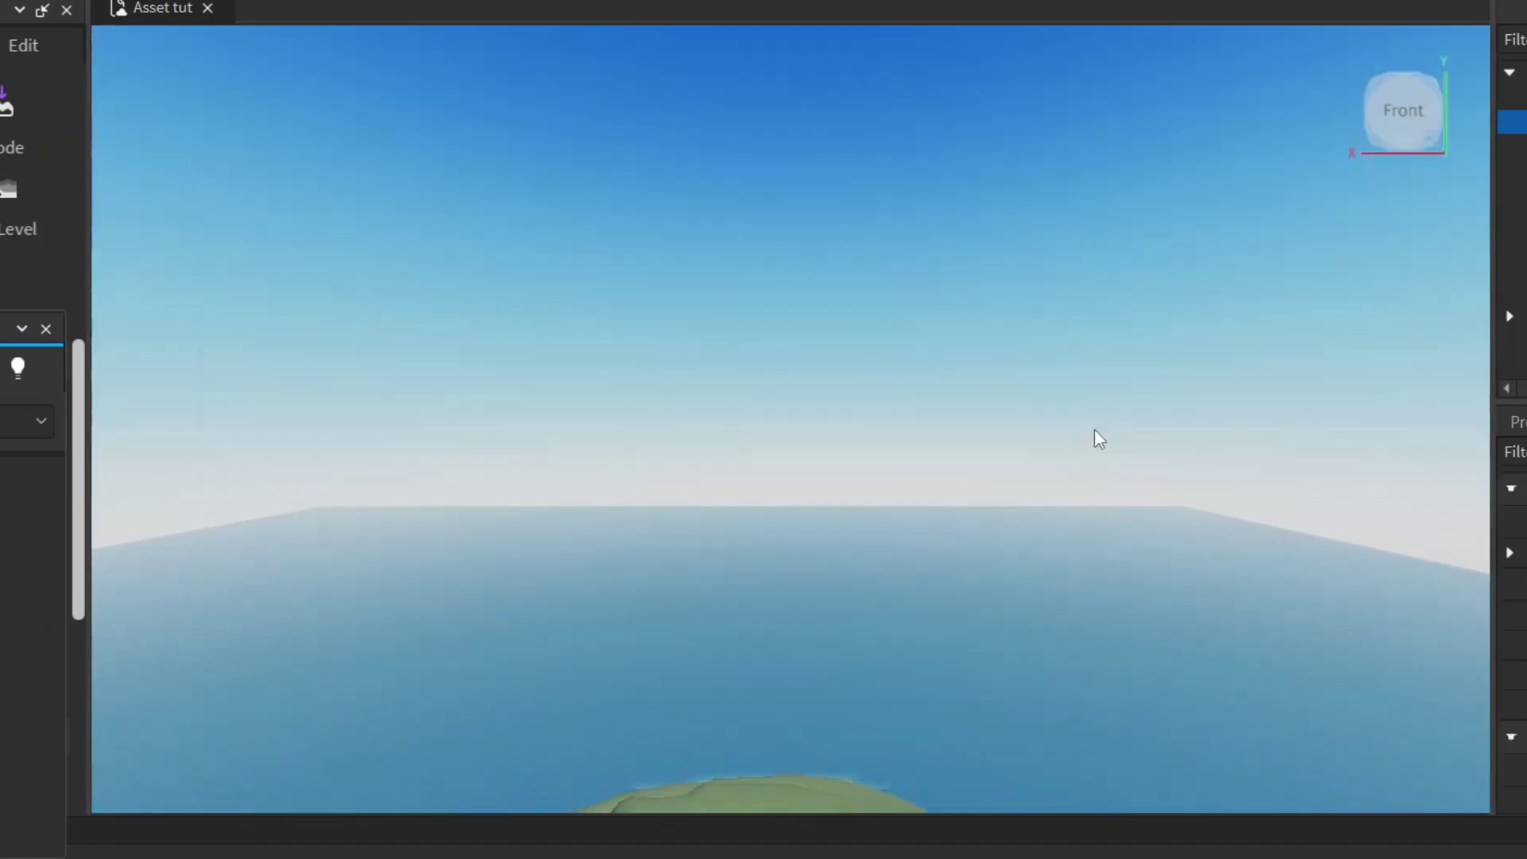
pyautogui.press('q')
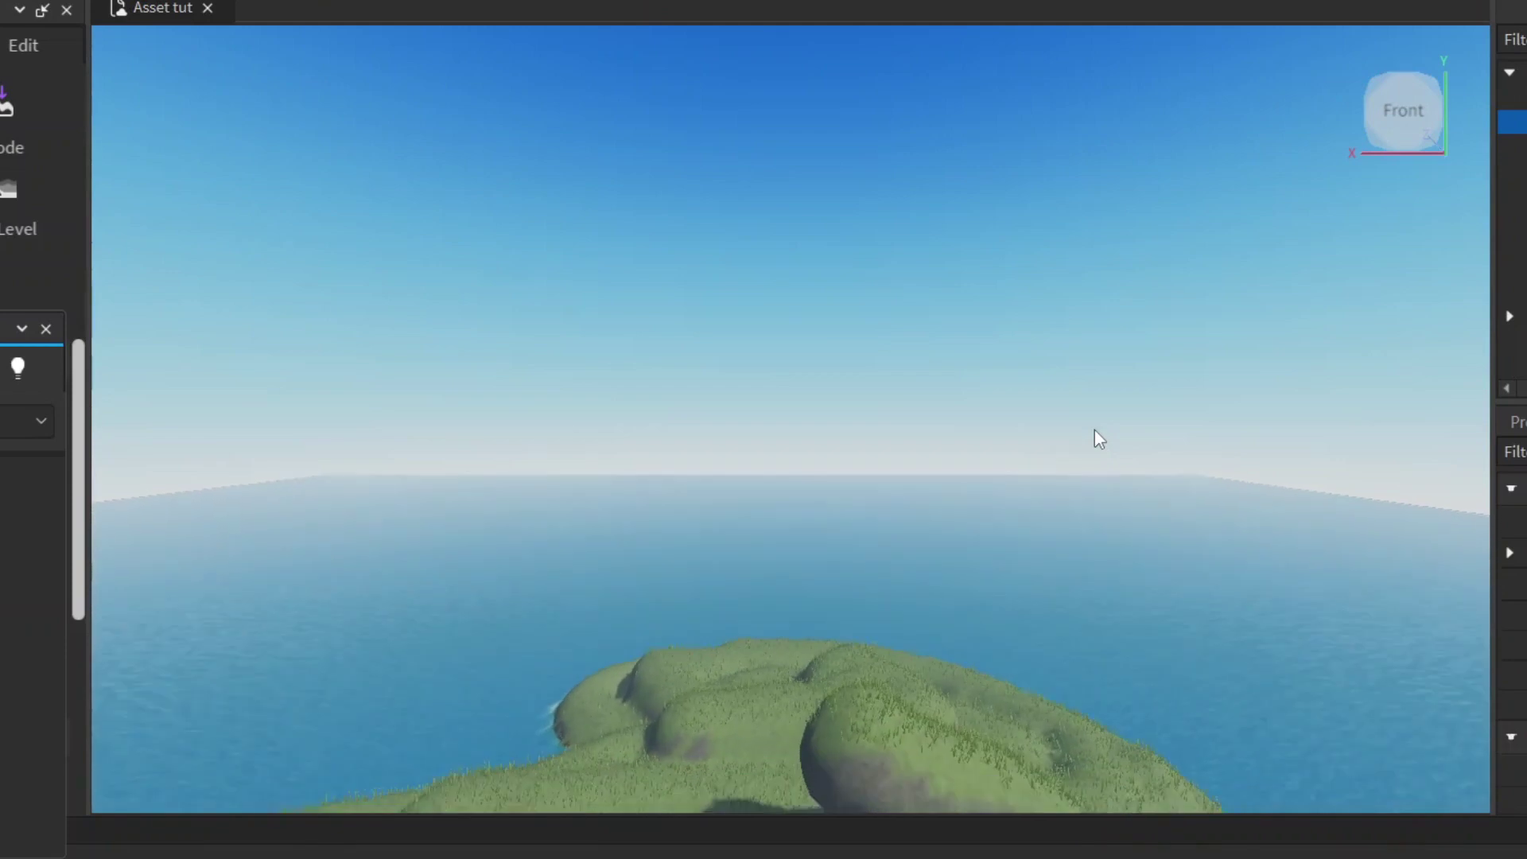
pyautogui.press('q')
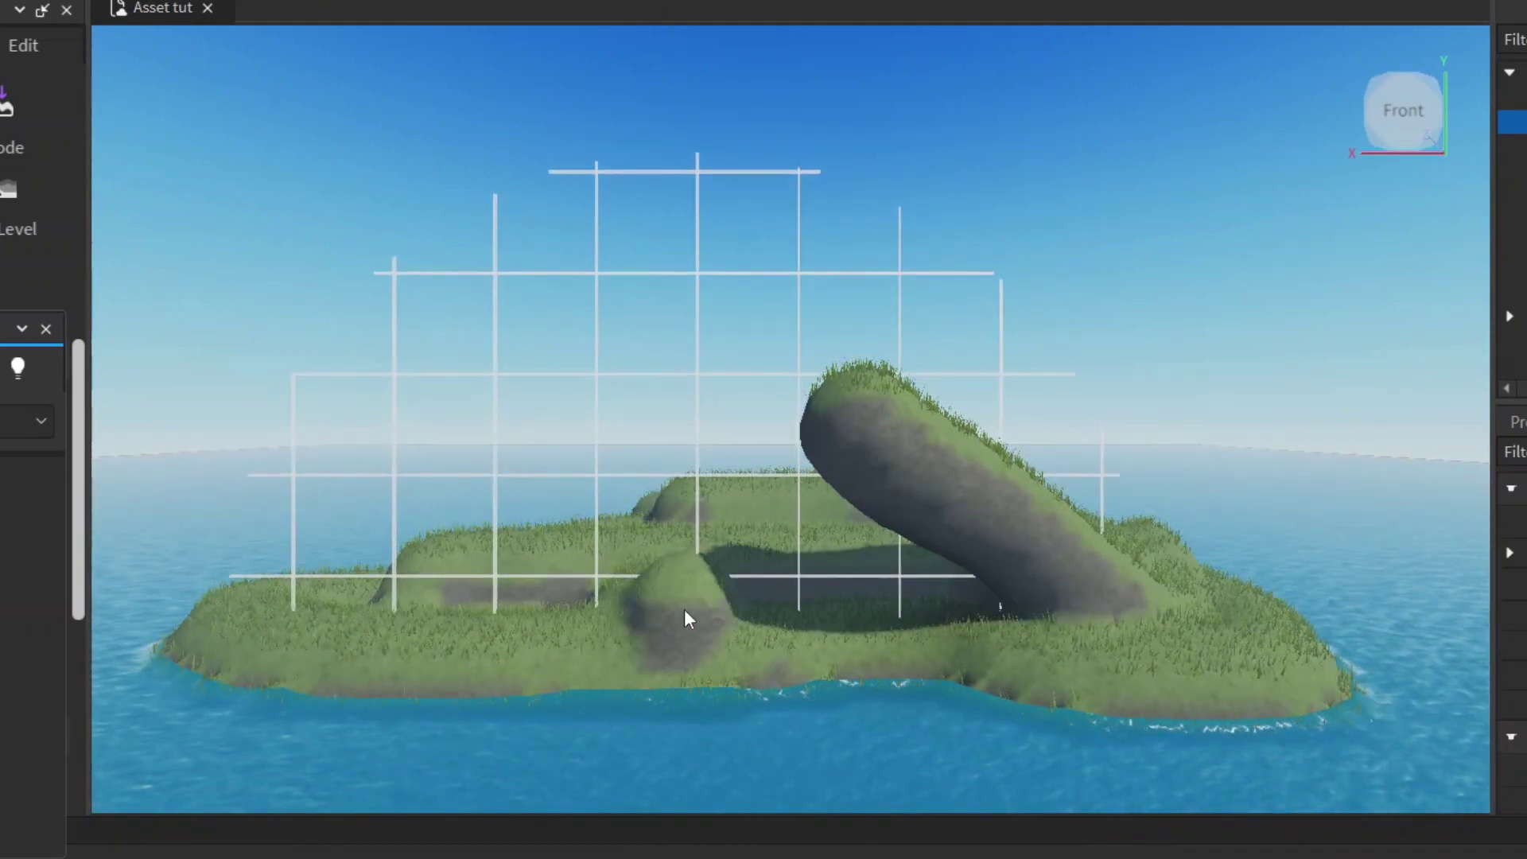
pyautogui.moveTo(686, 611)
pyautogui.mouseDown()
pyautogui.moveTo(645, 239)
pyautogui.moveTo(729, 176)
pyautogui.moveTo(1005, 184)
pyautogui.mouseUp()
pyautogui.press('d')
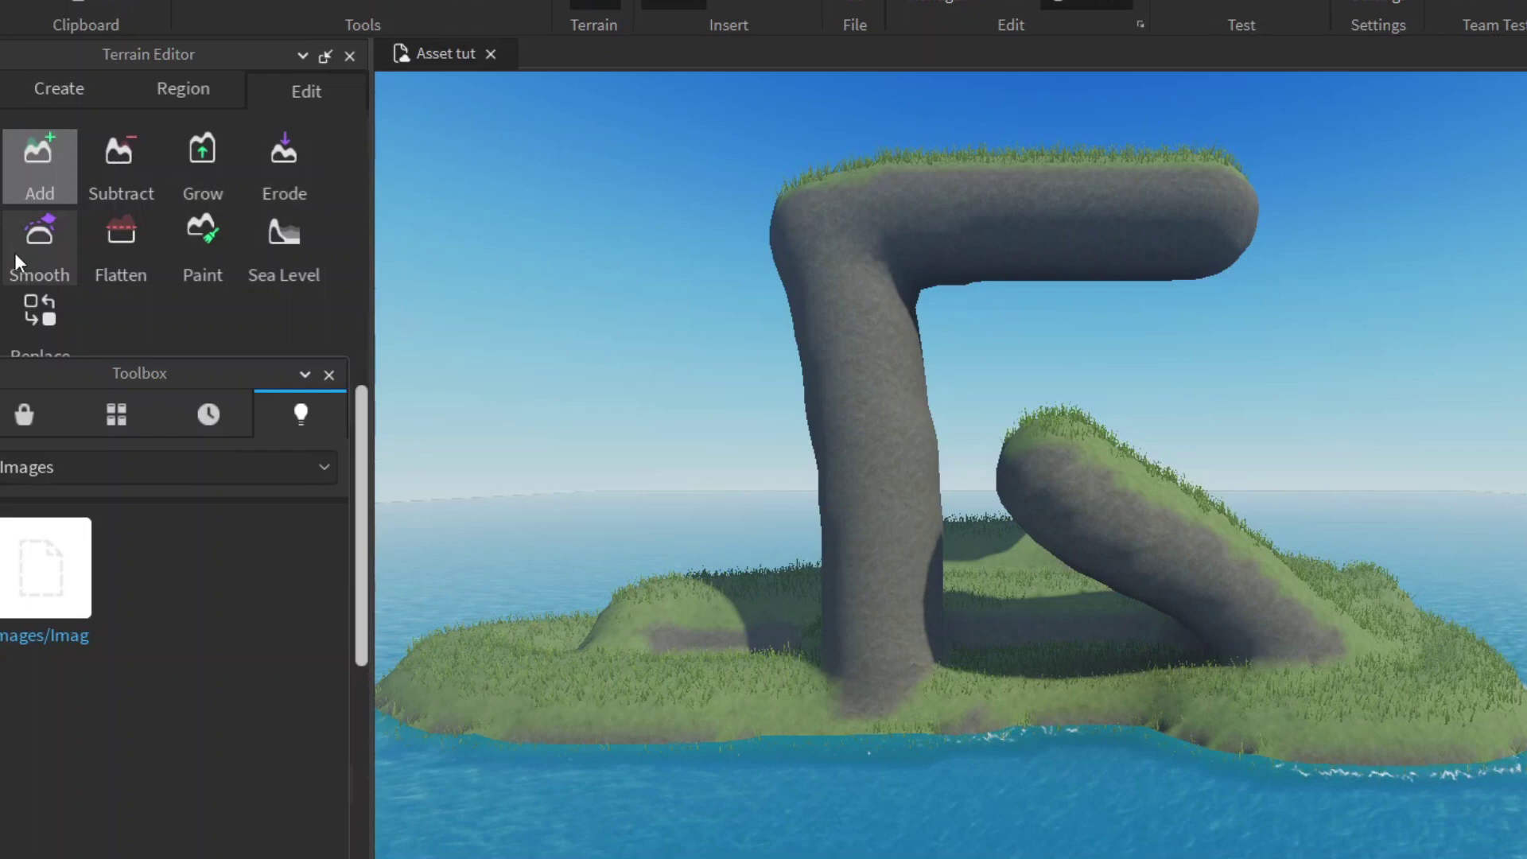
# Smooth the slanted ridge and the overhanging pillar with the terrain Smooth tool
pyautogui.click(30, 250)
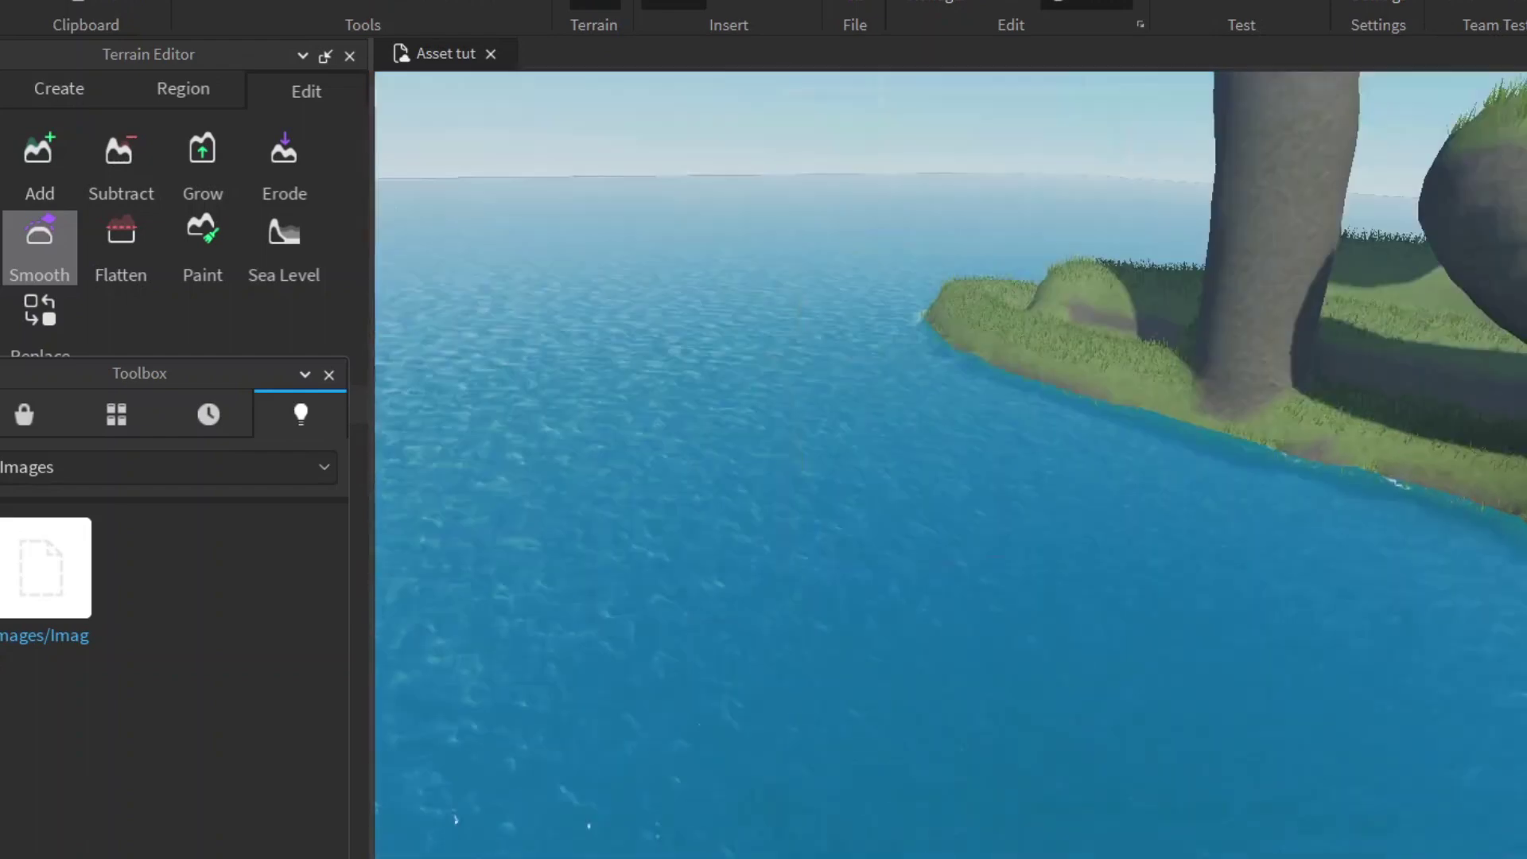
pyautogui.press('s')
pyautogui.press('s')
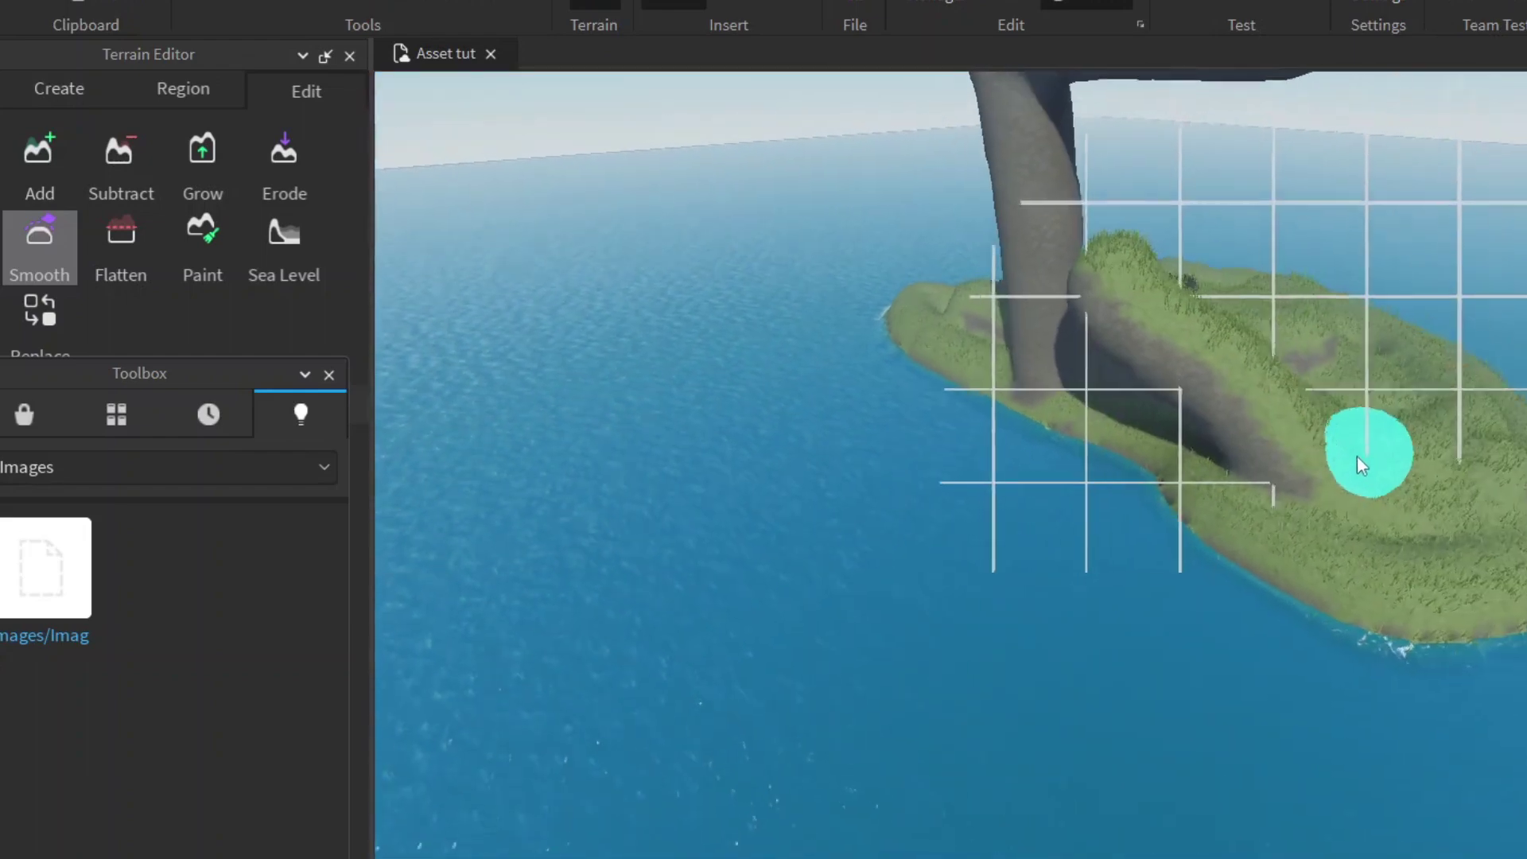
pyautogui.moveTo(1299, 530)
pyautogui.mouseDown()
pyautogui.moveTo(1334, 490)
pyautogui.moveTo(1241, 476)
pyautogui.moveTo(1085, 400)
pyautogui.moveTo(1030, 337)
pyautogui.moveTo(1010, 261)
pyautogui.moveTo(1016, 355)
pyautogui.moveTo(992, 184)
pyautogui.mouseUp()
pyautogui.moveTo(1024, 79)
pyautogui.mouseDown()
pyautogui.moveTo(1009, 432)
pyautogui.moveTo(1119, 527)
pyautogui.moveTo(1368, 560)
pyautogui.moveTo(1514, 556)
pyautogui.moveTo(1292, 361)
pyautogui.mouseUp()
pyautogui.moveTo(1148, 361)
pyautogui.mouseDown()
pyautogui.moveTo(1302, 396)
pyautogui.moveTo(1004, 390)
pyautogui.moveTo(1100, 408)
pyautogui.moveTo(1399, 288)
pyautogui.mouseUp()
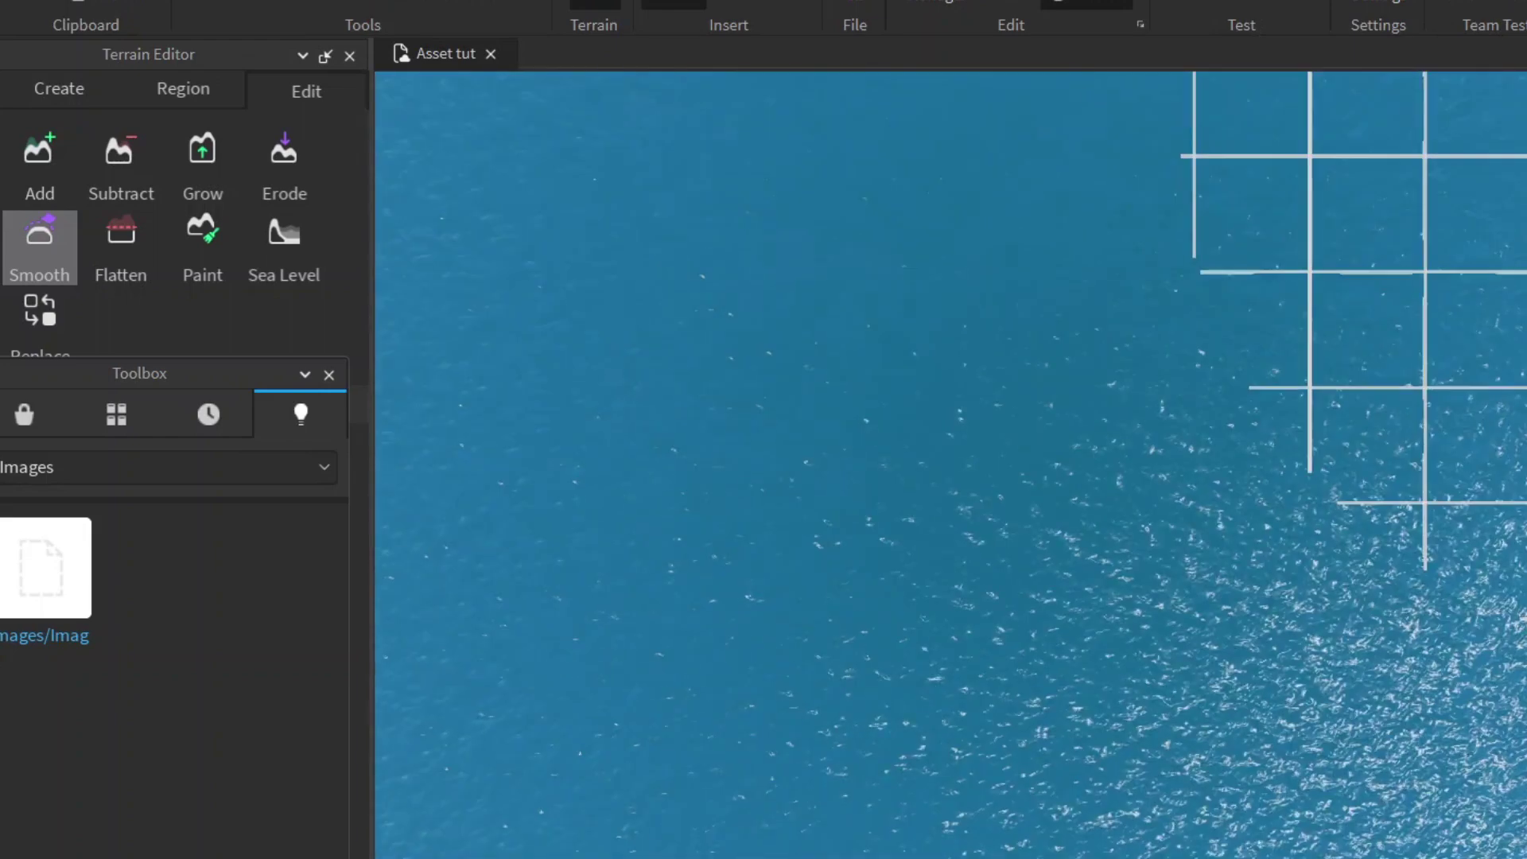
pyautogui.scroll(2, 1265, 201)
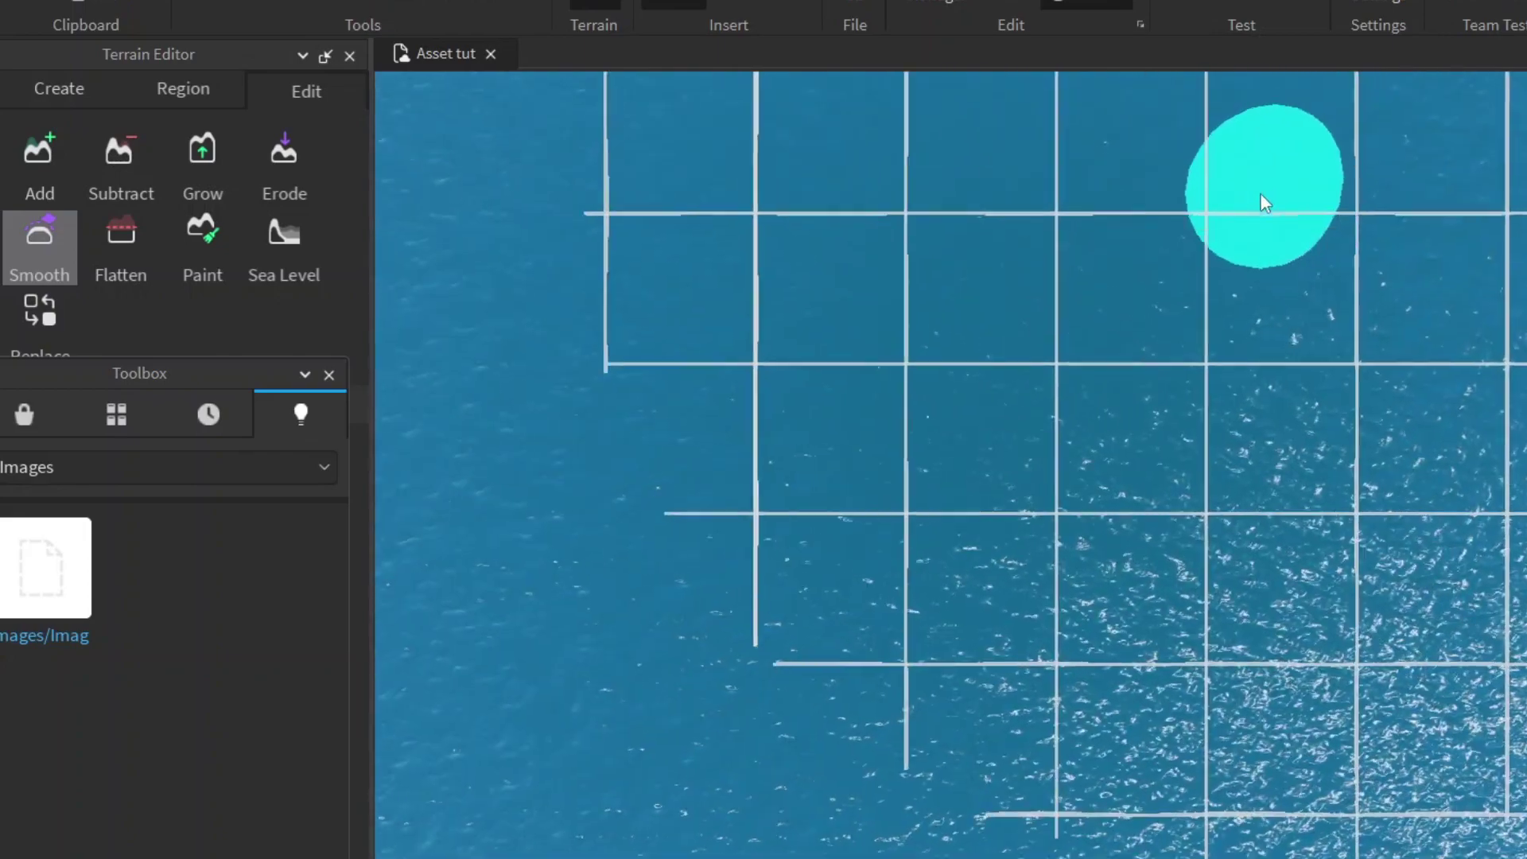
pyautogui.scroll(-4, 1265, 202)
pyautogui.scroll(-5, 1265, 199)
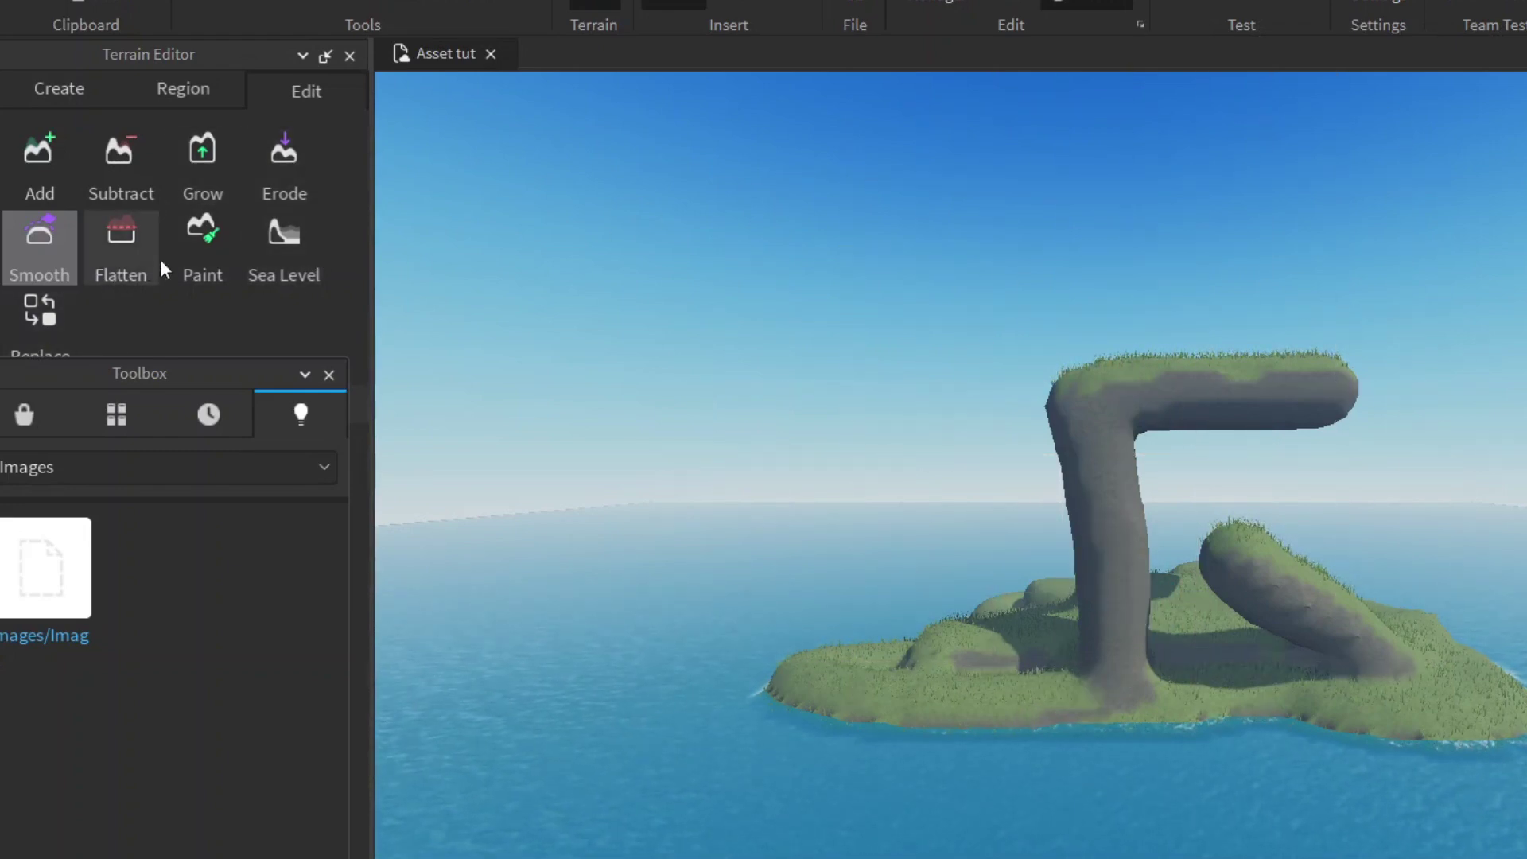
# Activate the terrain Paint tool and move the Toolbox aside to expose the brush and material settings
pyautogui.click(199, 250)
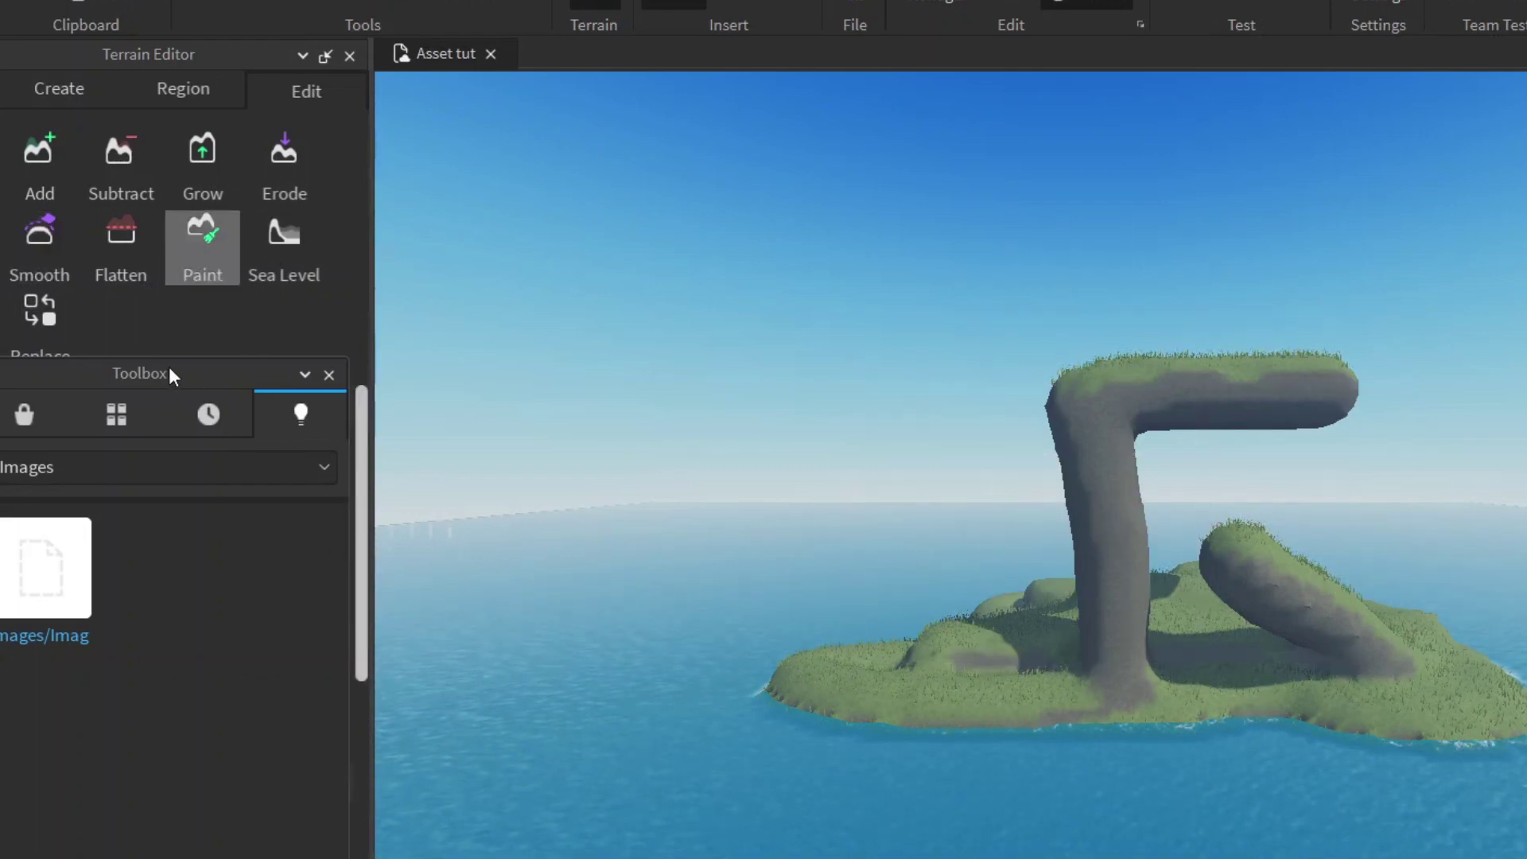
pyautogui.moveTo(169, 373)
pyautogui.mouseDown()
pyautogui.moveTo(1023, 392)
pyautogui.moveTo(1524, 274)
pyautogui.mouseUp()
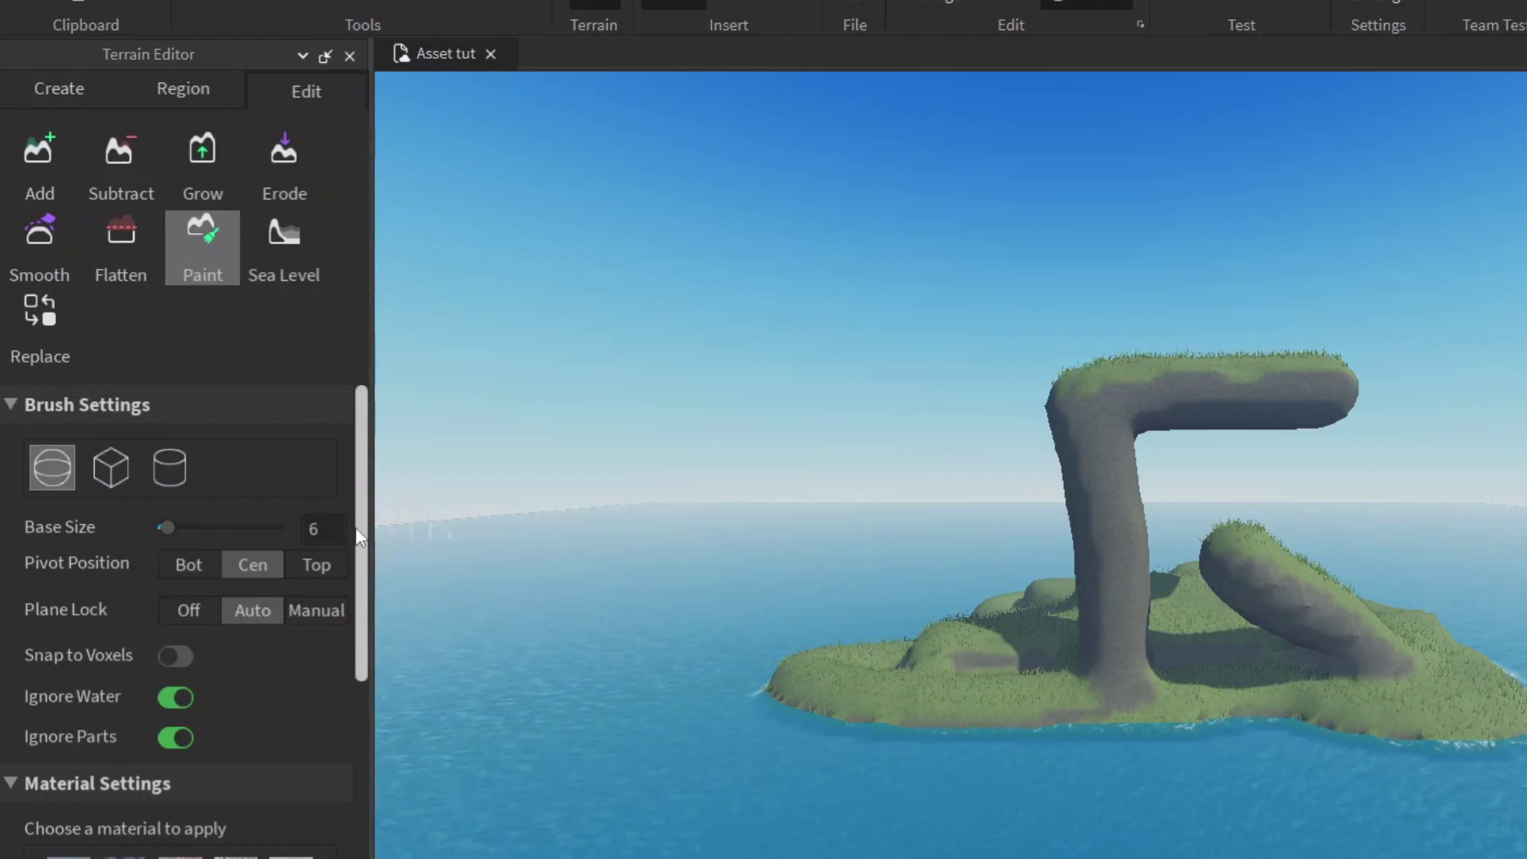
pyautogui.scroll(-5, 344, 633)
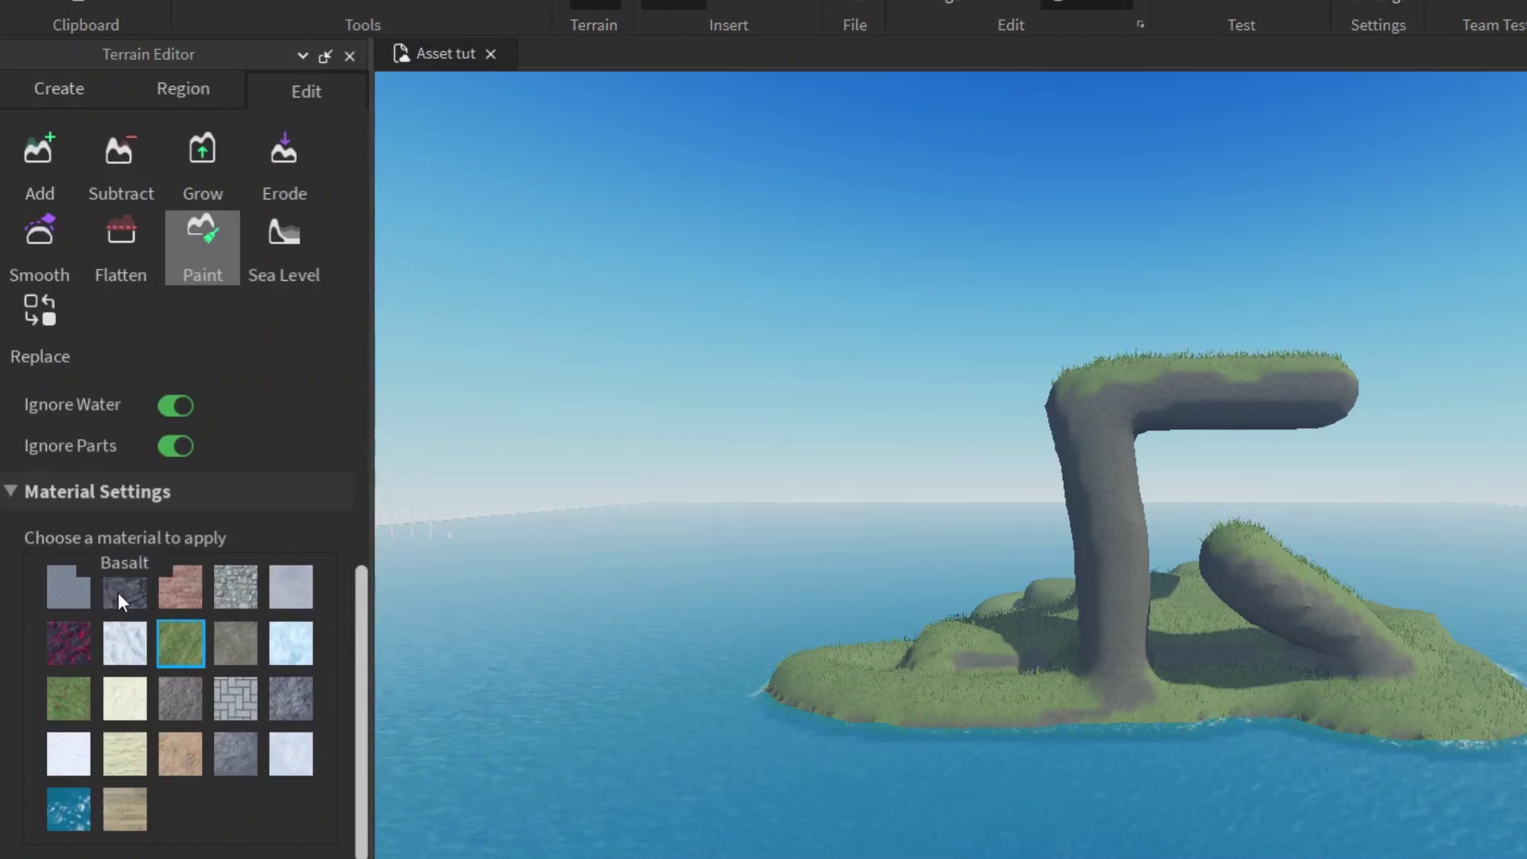
# Try painting the Pavement material onto the grass near the island's front shore
pyautogui.click(236, 706)
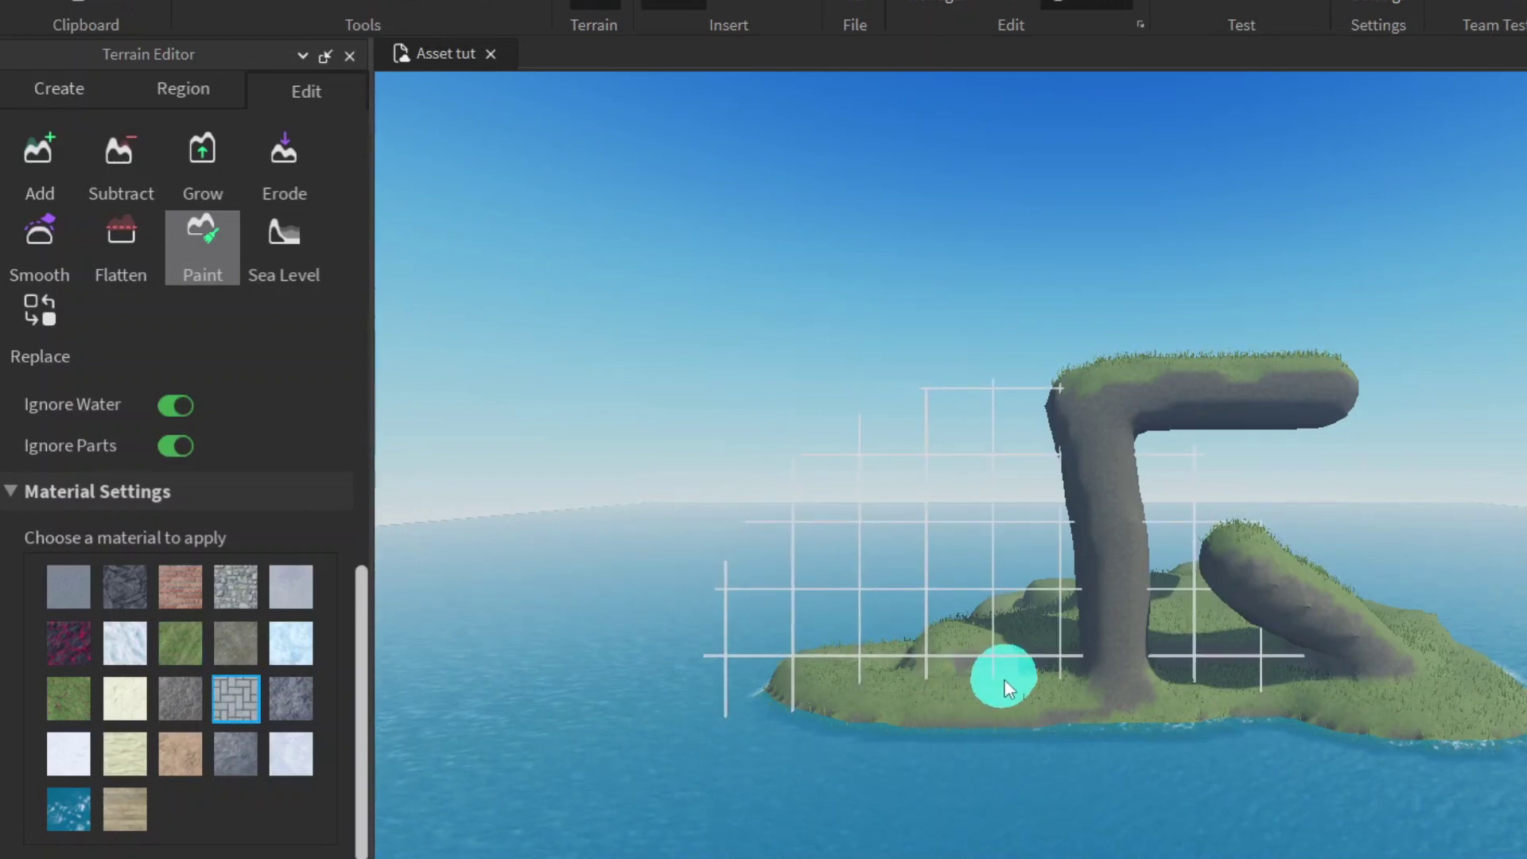
pyautogui.click(1006, 682)
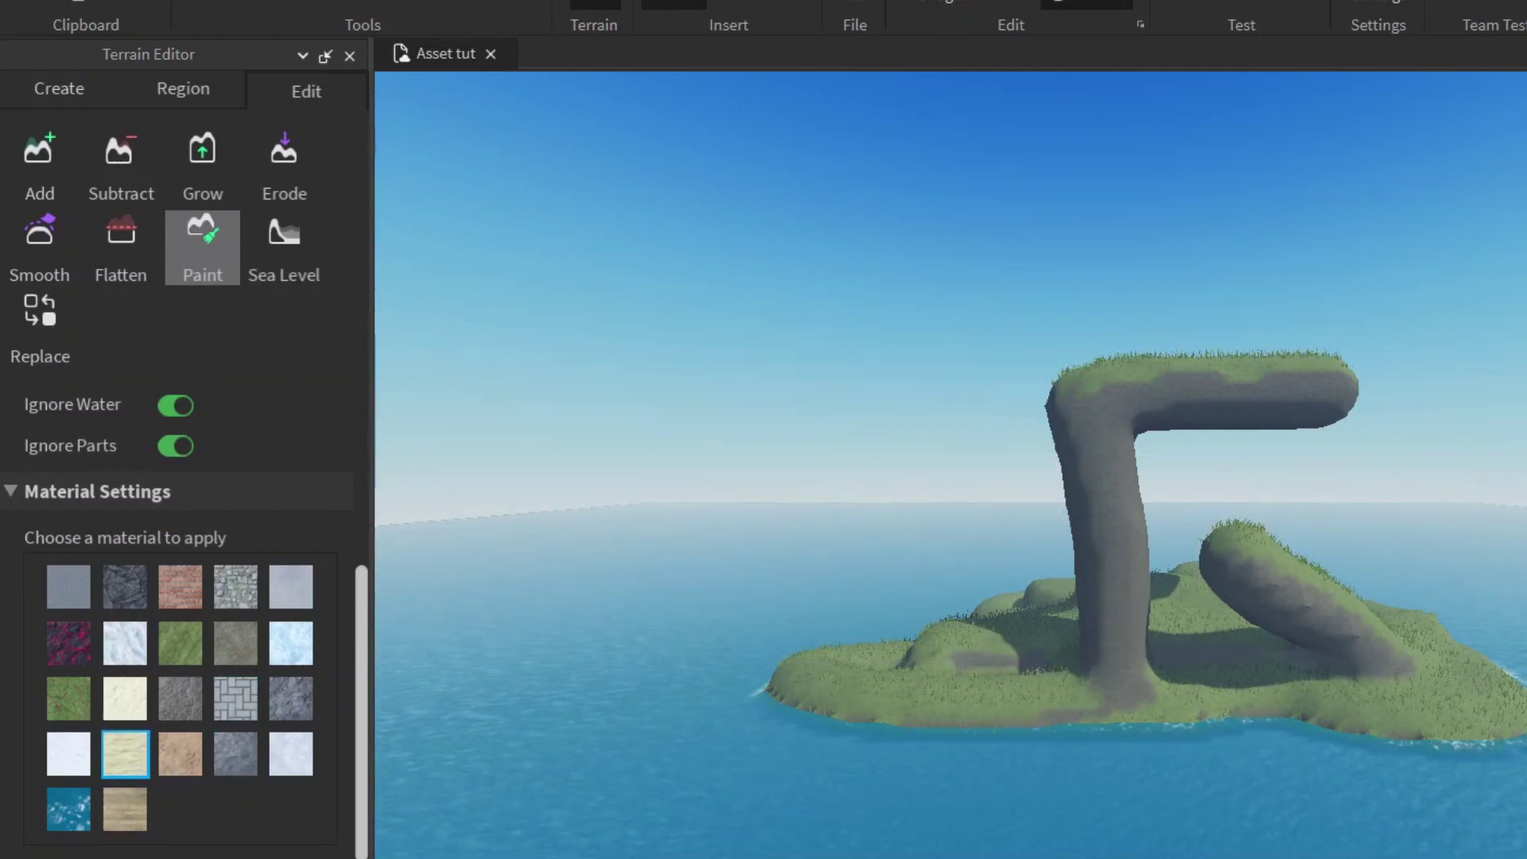
# Paint a Sand beach along the island's shoreline, and move the Toolbox back to its former place
pyautogui.moveTo(1524, 342); pyautogui.dragTo(1494, 533, button='right')
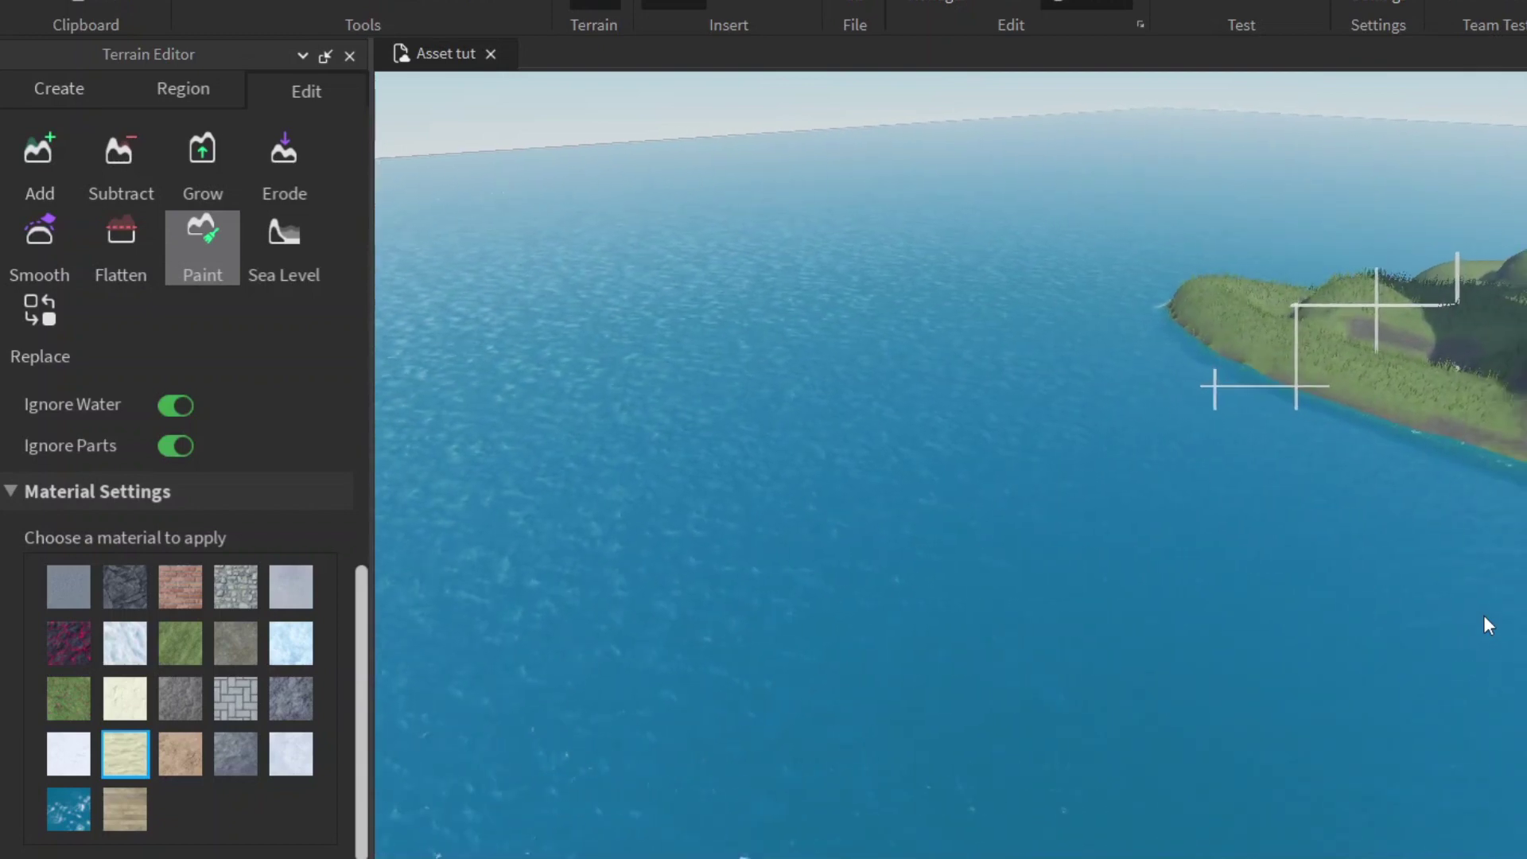
pyautogui.moveTo(1484, 619); pyautogui.dragTo(1495, 621, button='right')
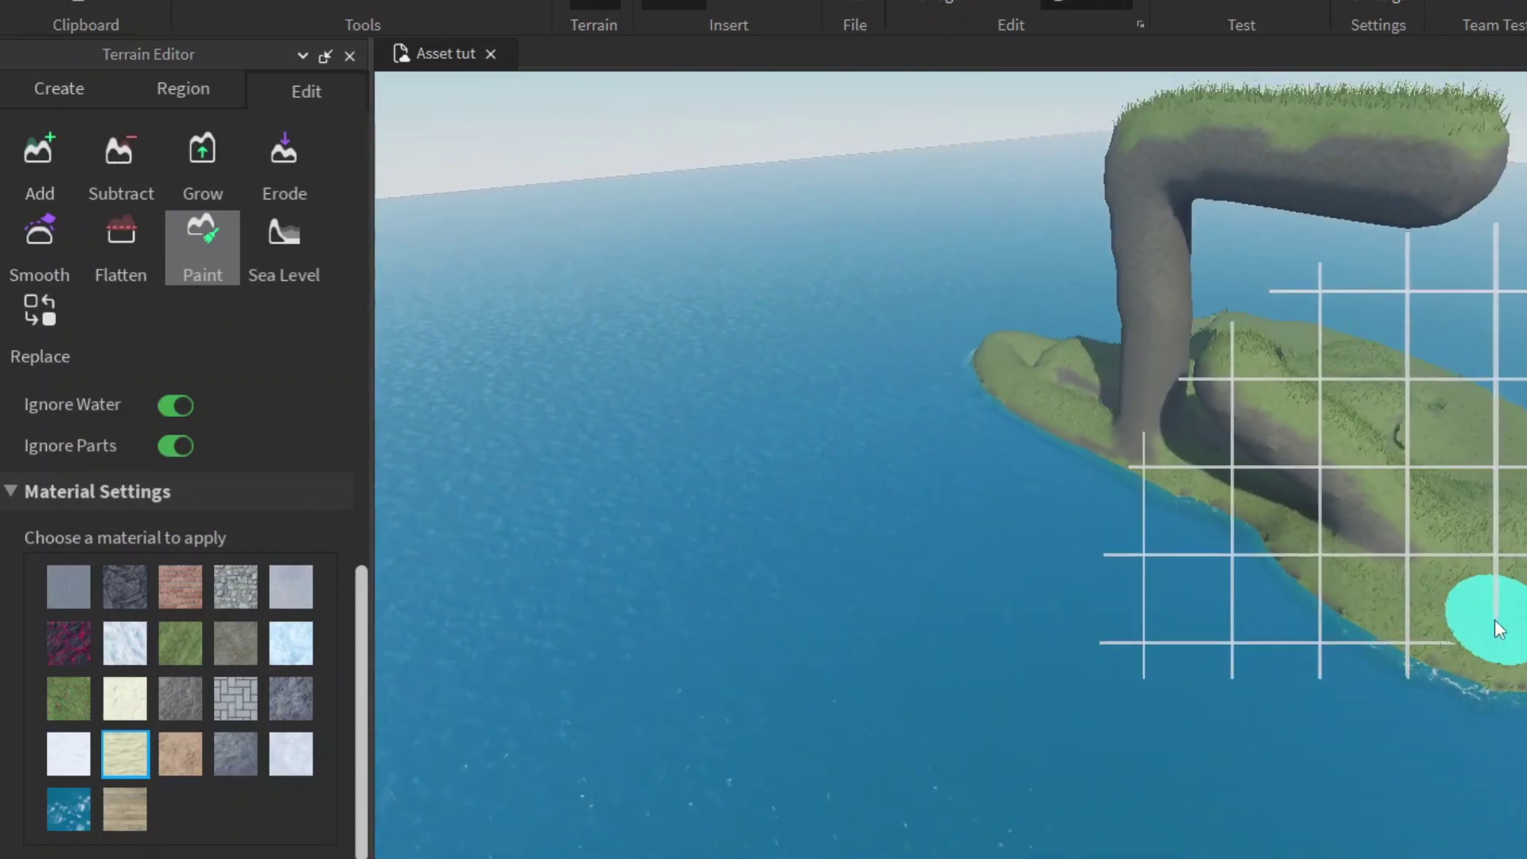
pyautogui.scroll(-3, 1489, 622)
pyautogui.moveTo(1406, 616); pyautogui.dragTo(1325, 632)
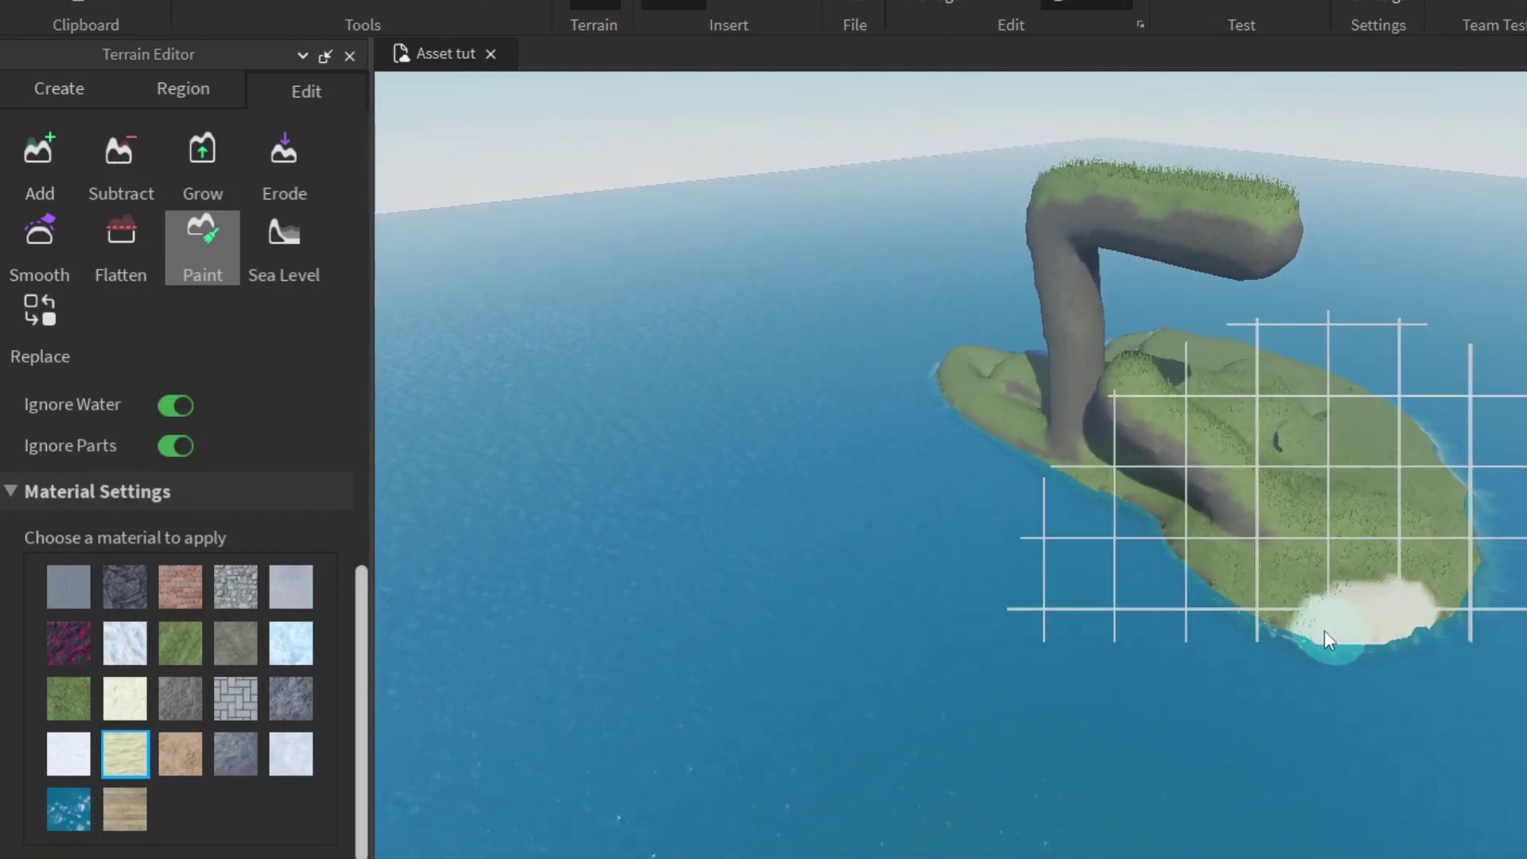
pyautogui.moveTo(1185, 545)
pyautogui.mouseDown()
pyautogui.moveTo(1244, 587)
pyautogui.moveTo(1162, 535)
pyautogui.moveTo(1221, 572)
pyautogui.moveTo(1172, 523)
pyautogui.moveTo(1439, 614)
pyautogui.moveTo(1444, 517)
pyautogui.mouseUp()
pyautogui.moveTo(1432, 454)
pyautogui.mouseDown(button='right')
pyautogui.moveTo(1424, 621)
pyautogui.moveTo(1412, 637)
pyautogui.moveTo(1404, 625)
pyautogui.mouseUp(button='right')
pyautogui.moveTo(1432, 278)
pyautogui.mouseDown()
pyautogui.moveTo(1313, 215)
pyautogui.moveTo(903, 324)
pyautogui.moveTo(914, 562)
pyautogui.moveTo(979, 557)
pyautogui.mouseUp()
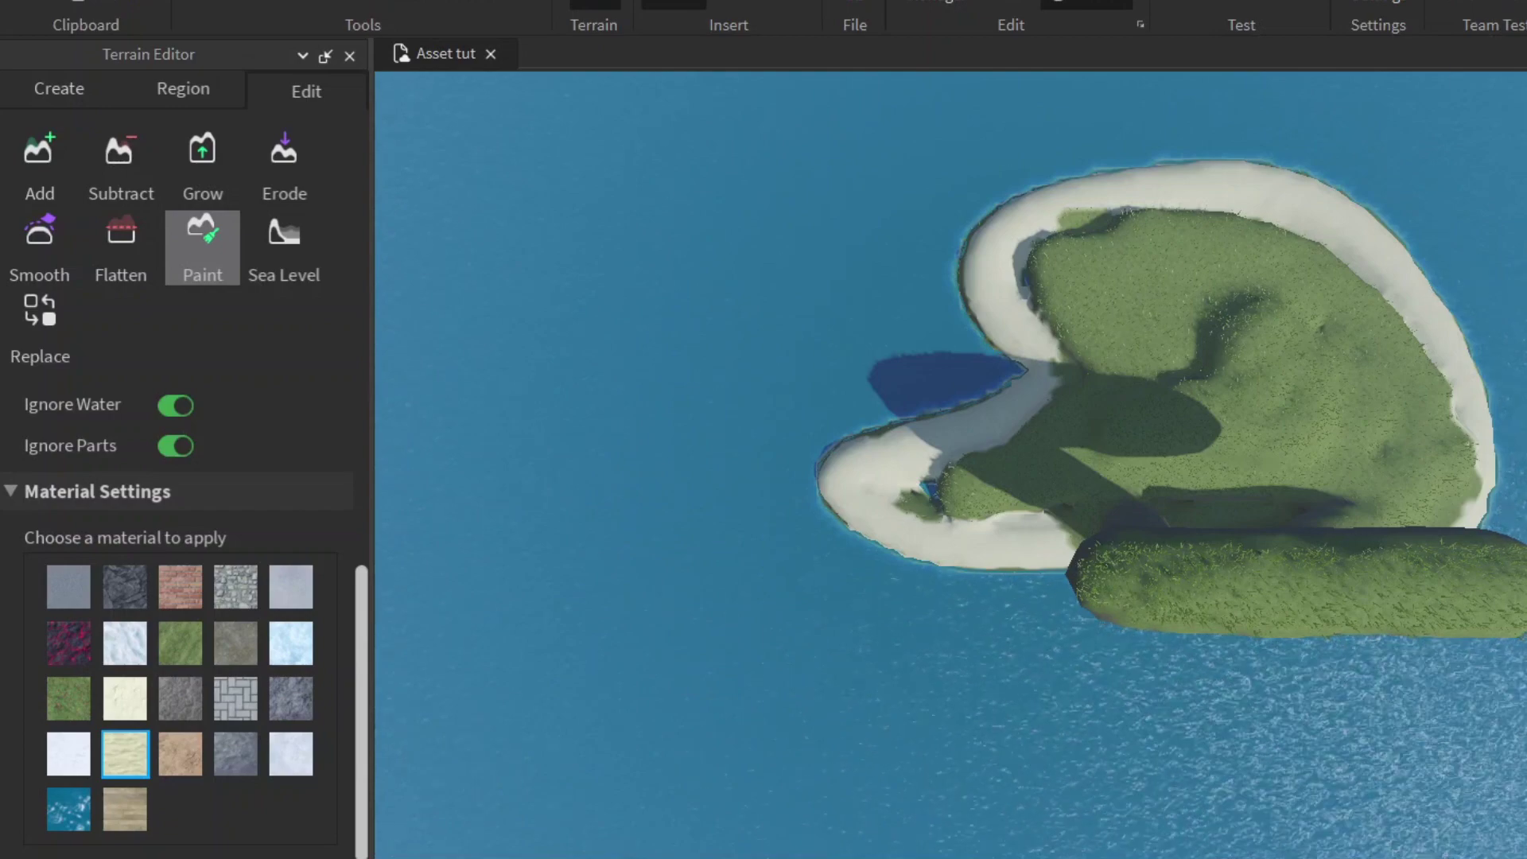
pyautogui.moveTo(1523, 56); pyautogui.dragTo(118, 341)
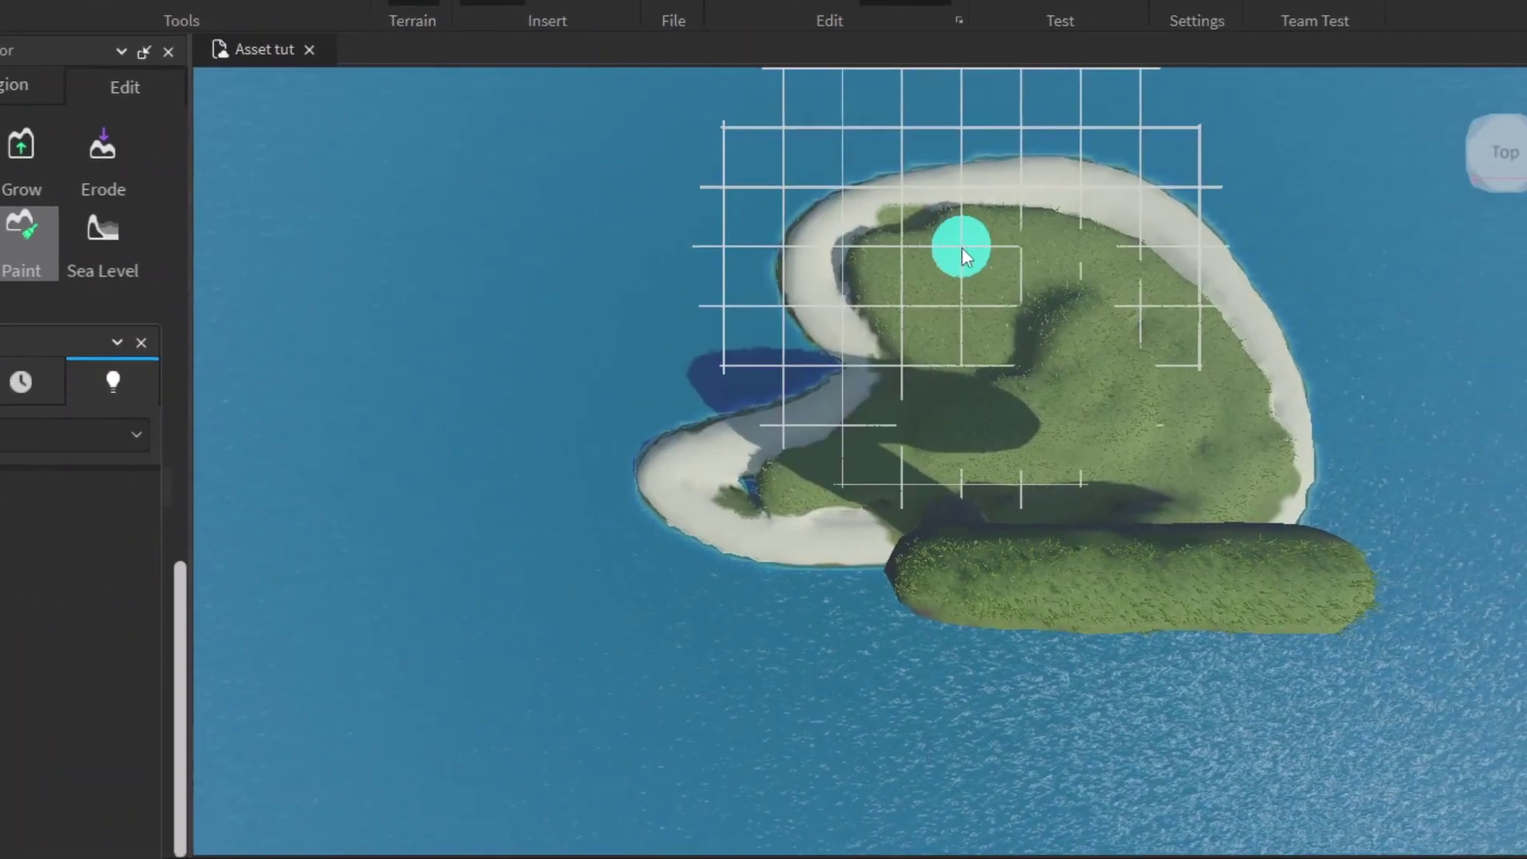
# Select the Terrain object, filter its properties by "mat" and expand the MaterialColors list
pyautogui.click(1384, 155)
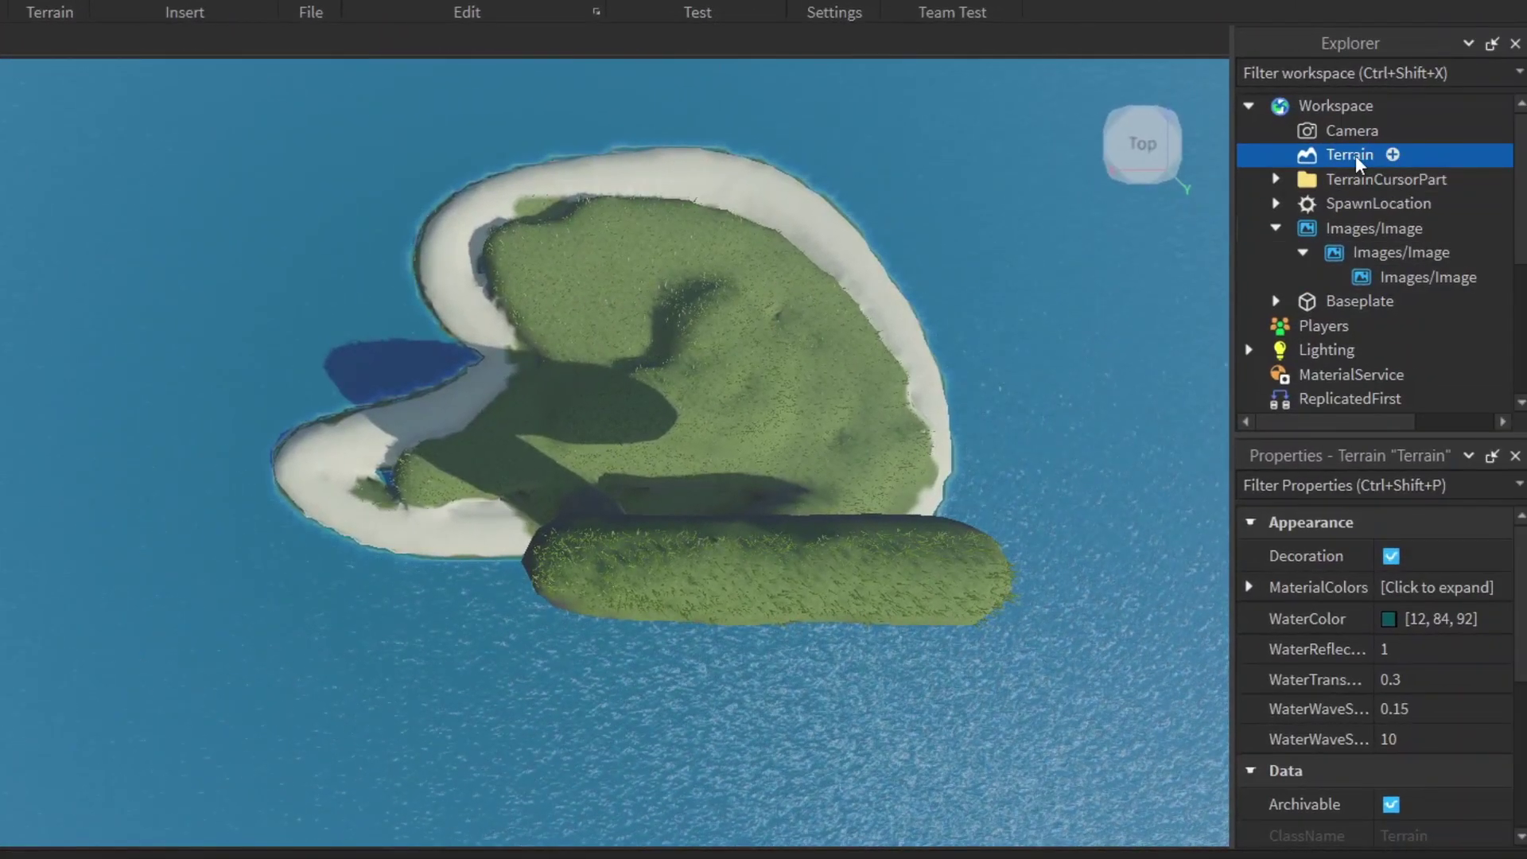
pyautogui.click(1329, 151)
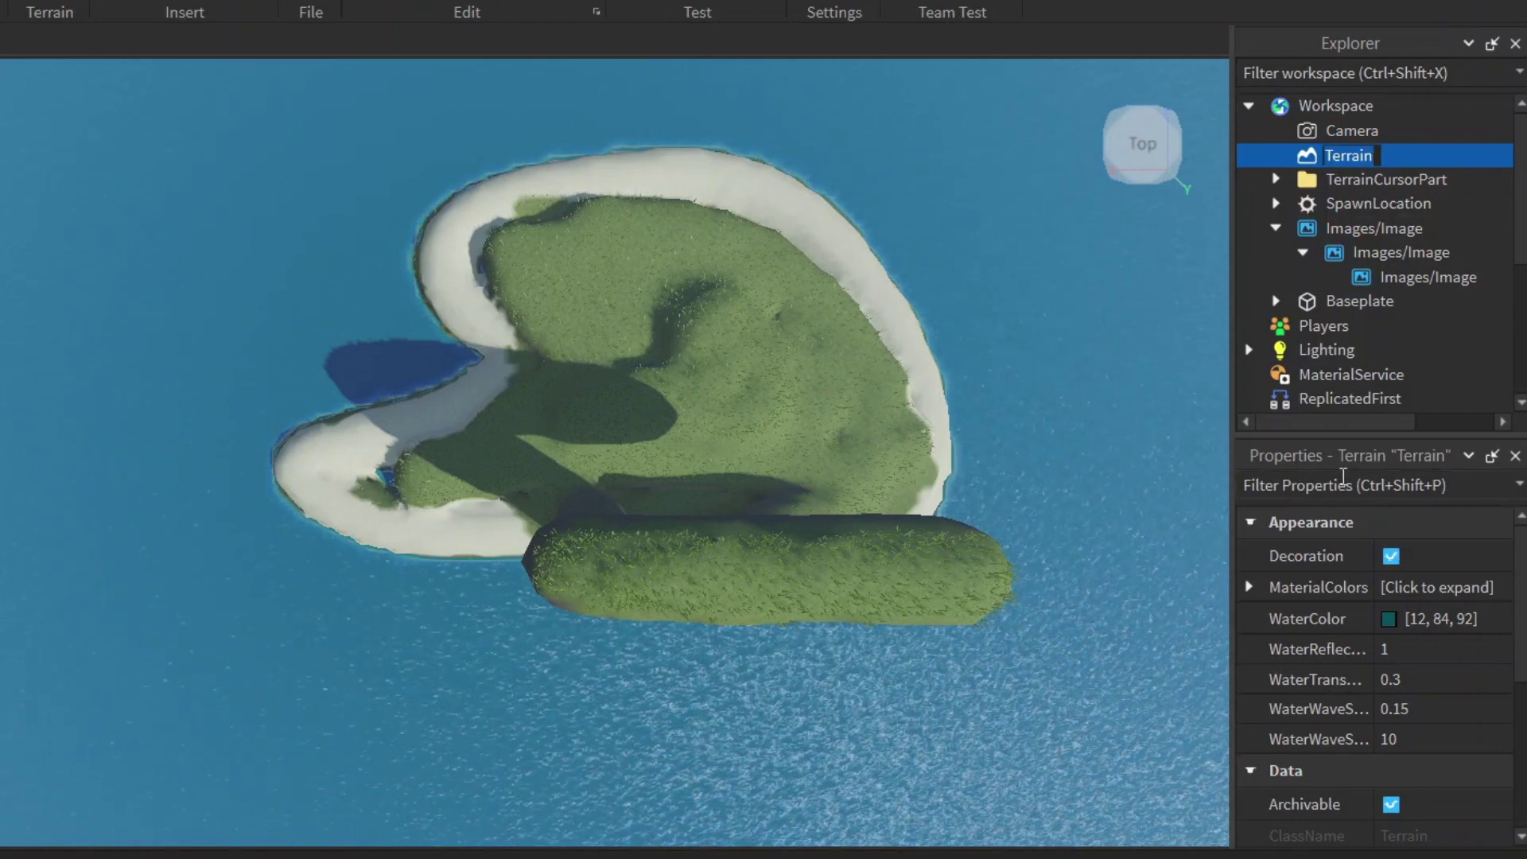
pyautogui.write('mat')
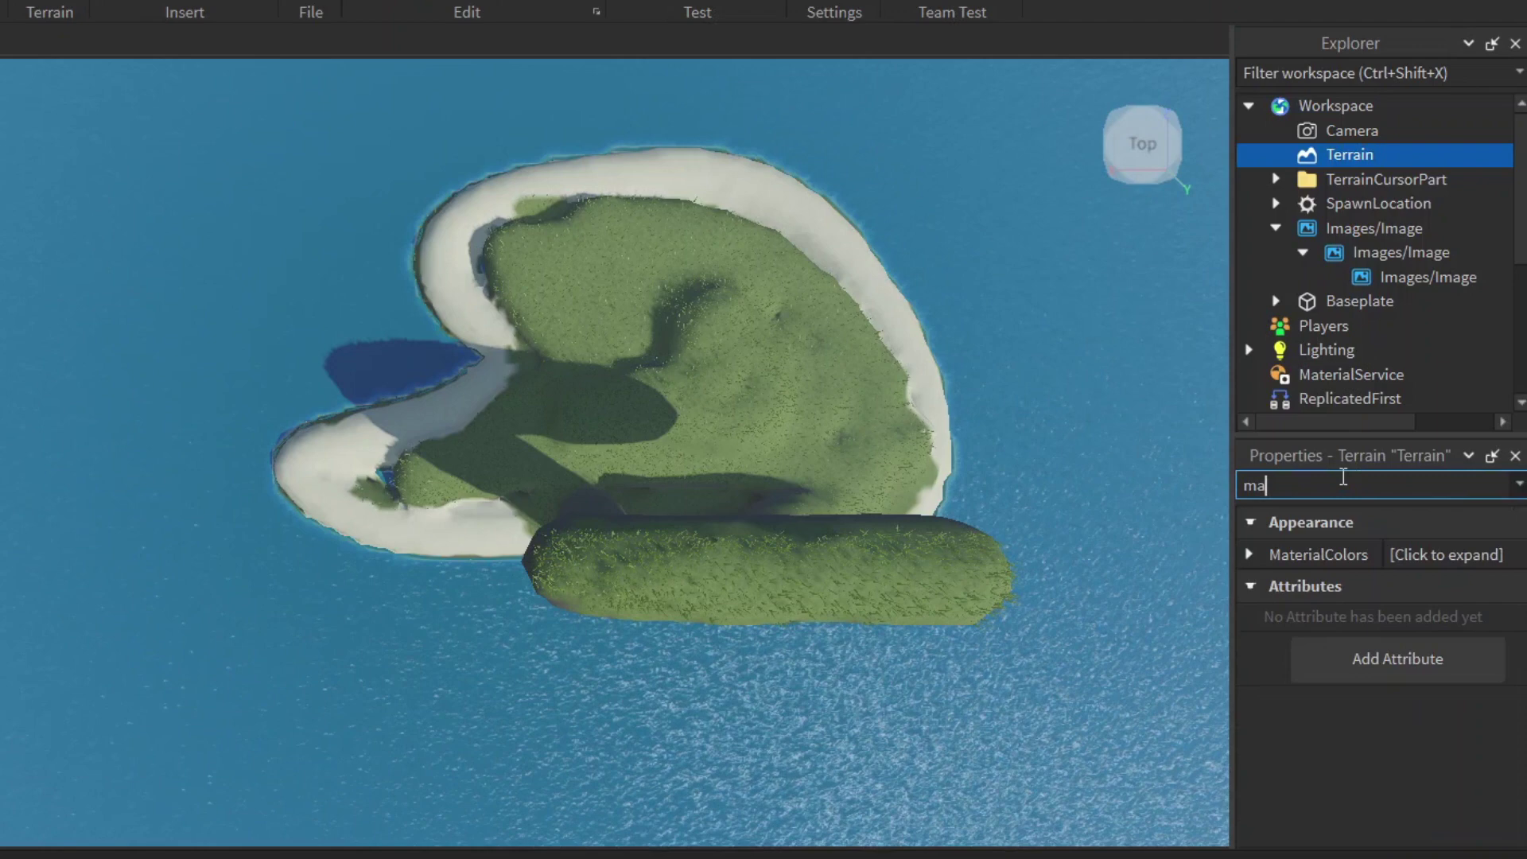
pyautogui.click(1510, 563)
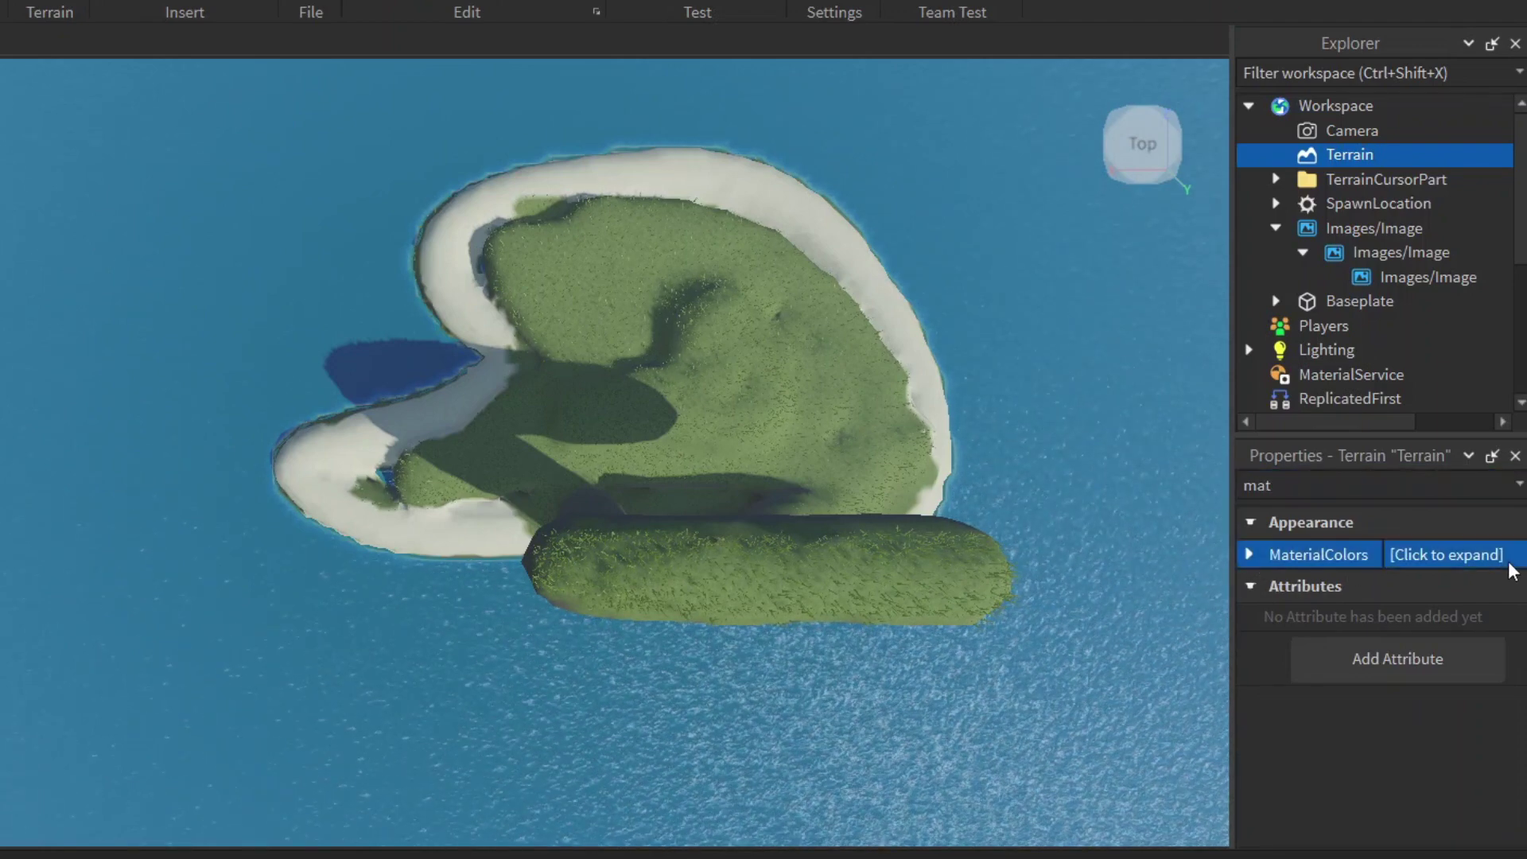
pyautogui.click(1443, 557)
pyautogui.scroll(-5, 1372, 651)
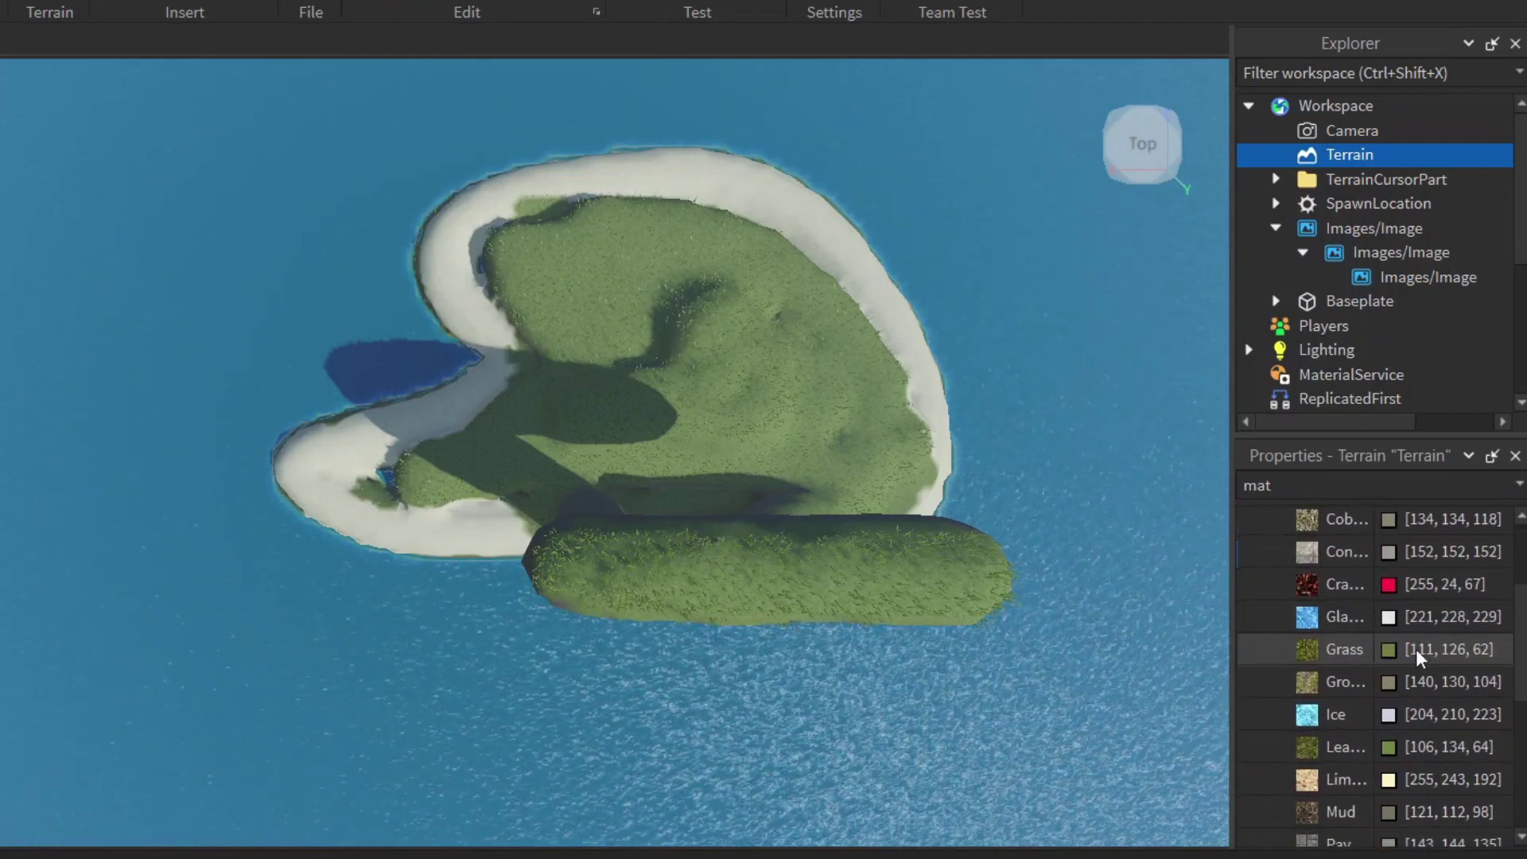
# Try the brighter green 81, 126, 14 for the Grass material and dismiss the color change
pyautogui.click(1399, 650)
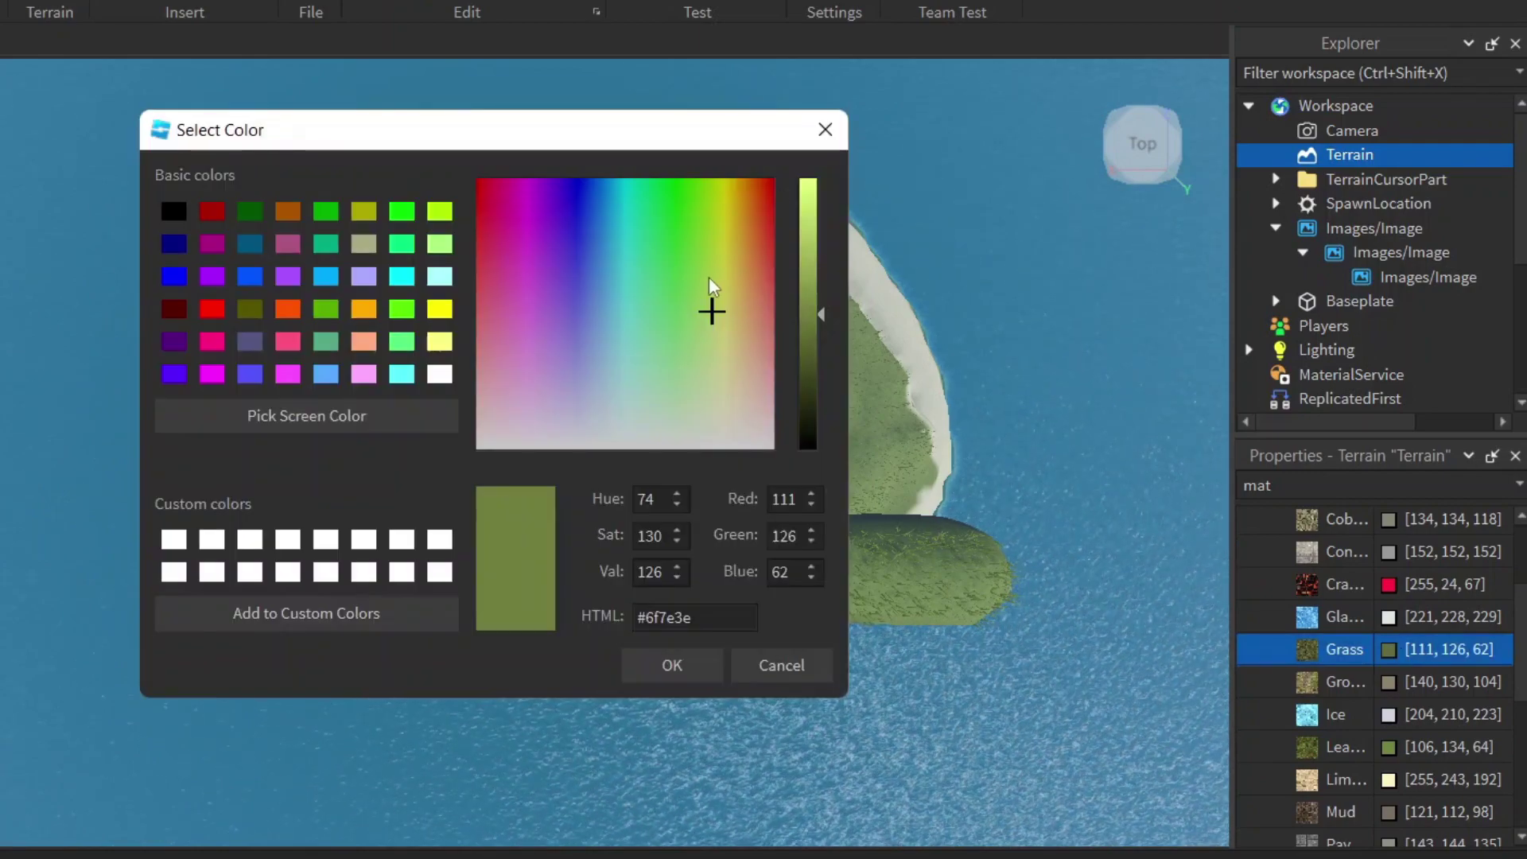
pyautogui.moveTo(580, 130); pyautogui.dragTo(185, 203)
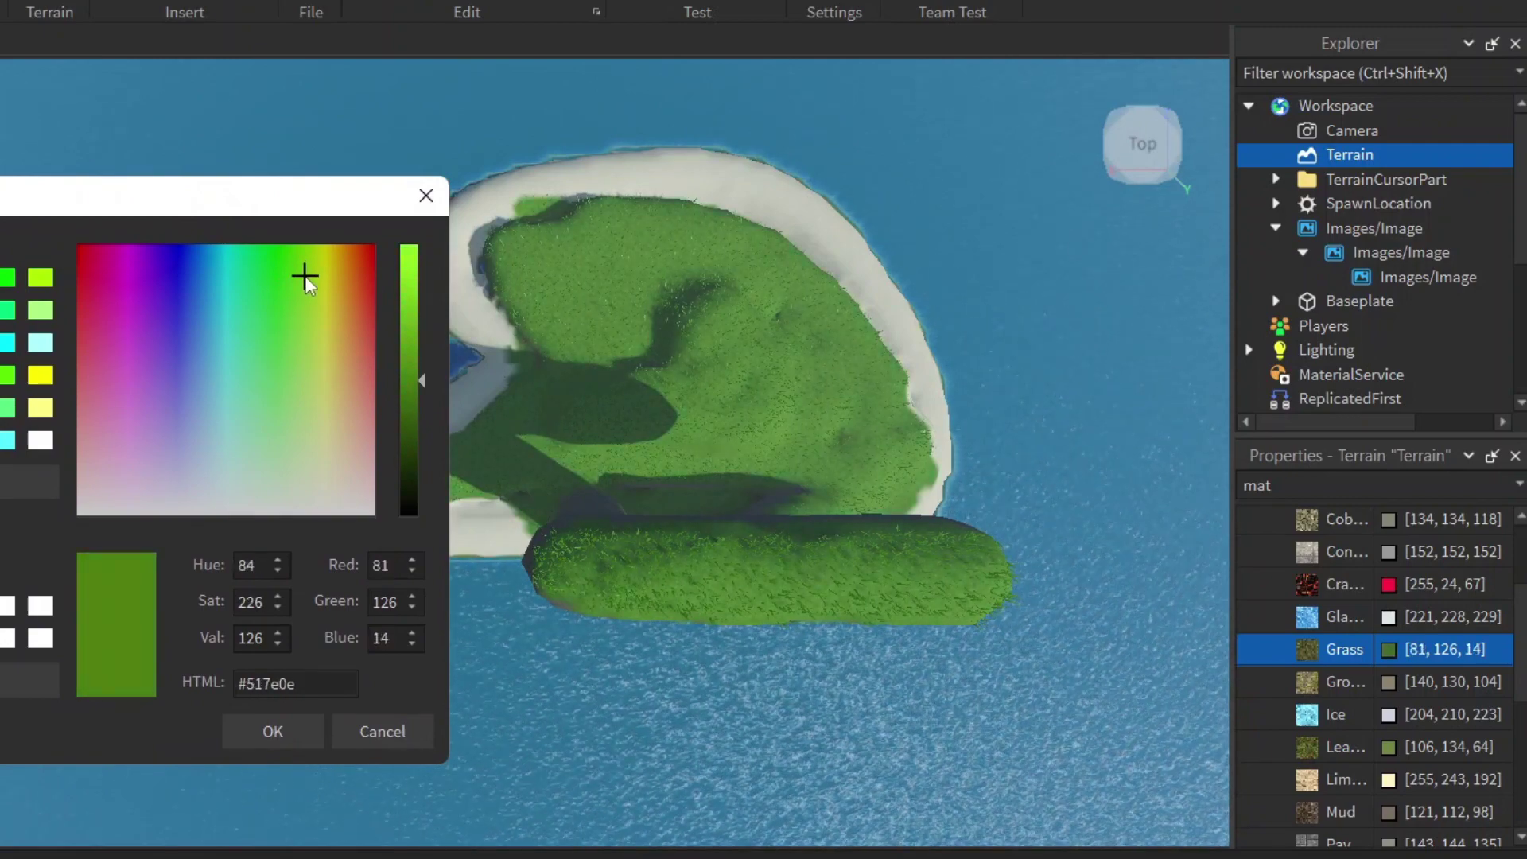
pyautogui.click(425, 196)
# Try the yellowish color 207, 202, 143 for the Sand material and dismiss the color change
pyautogui.scroll(-2, 1387, 805)
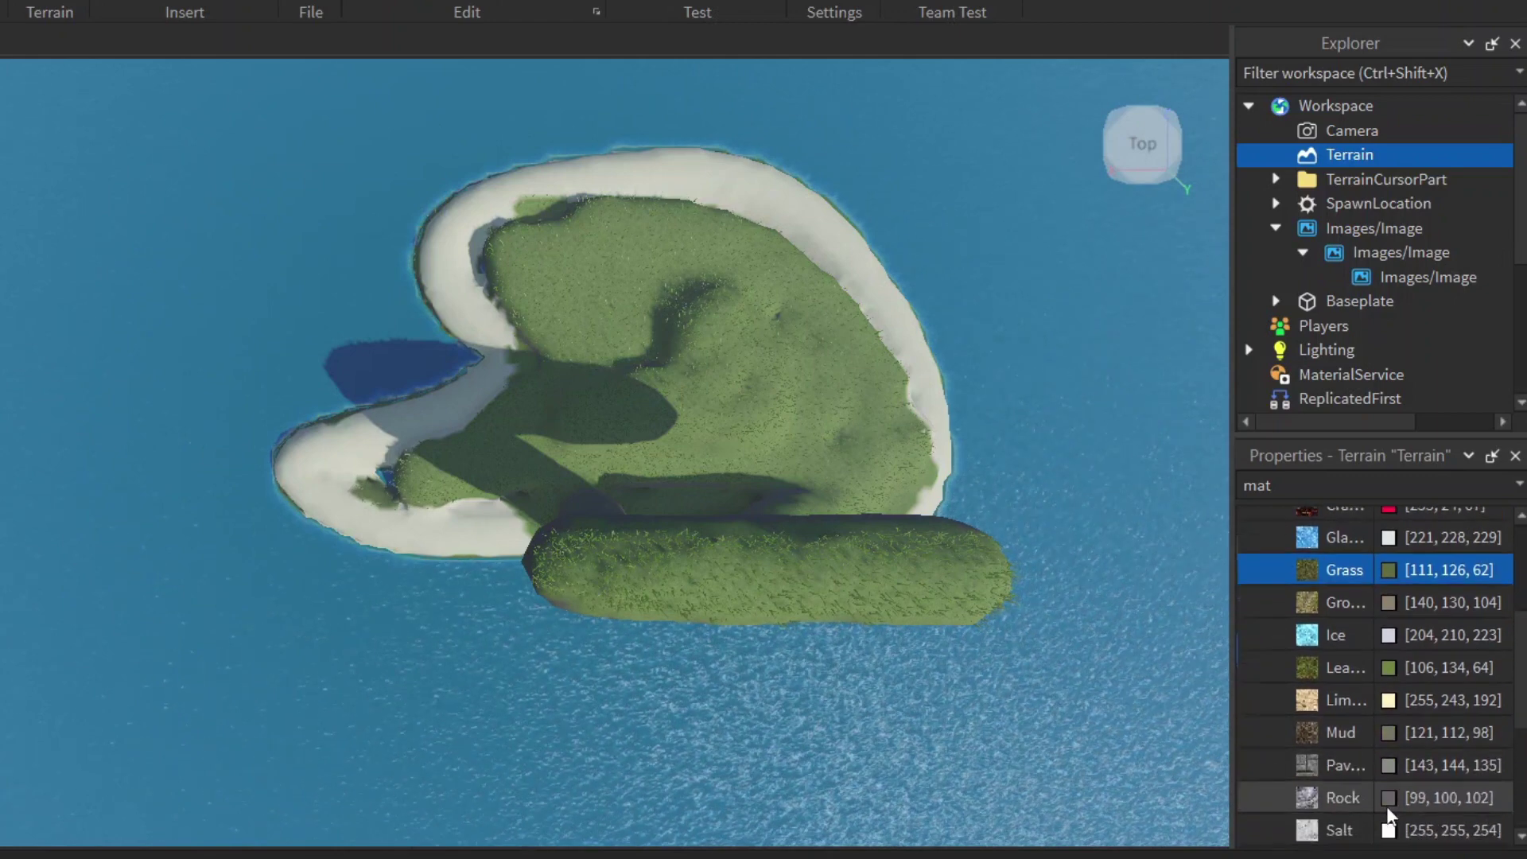
pyautogui.scroll(-4, 1387, 806)
pyautogui.click(1390, 736)
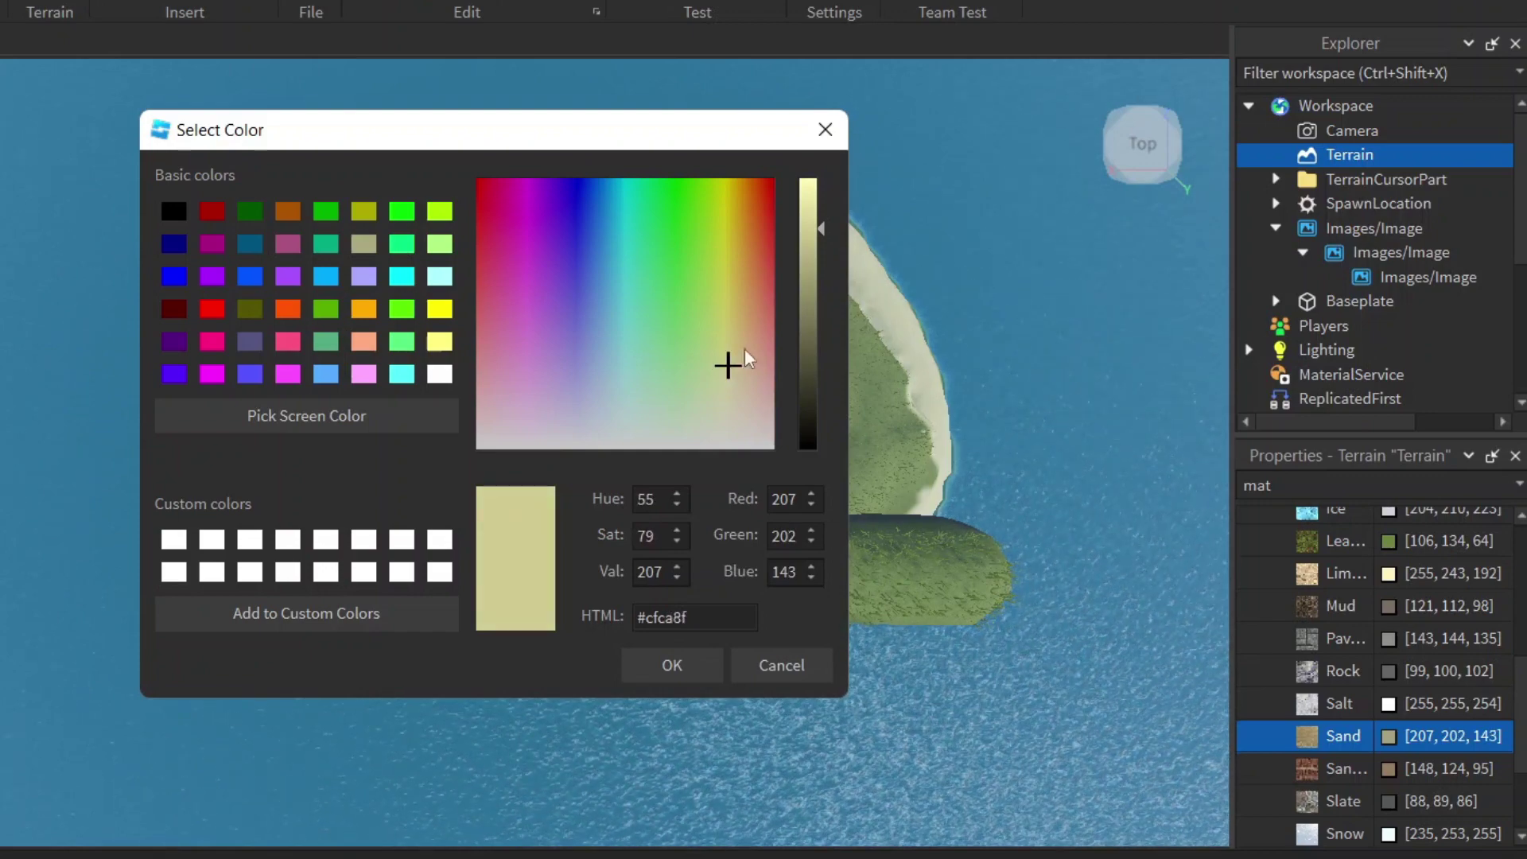
pyautogui.click(825, 129)
# Get a close view of the island's grass and filter the Terrain properties by "dec"
pyautogui.click(1172, 175)
pyautogui.press('w')
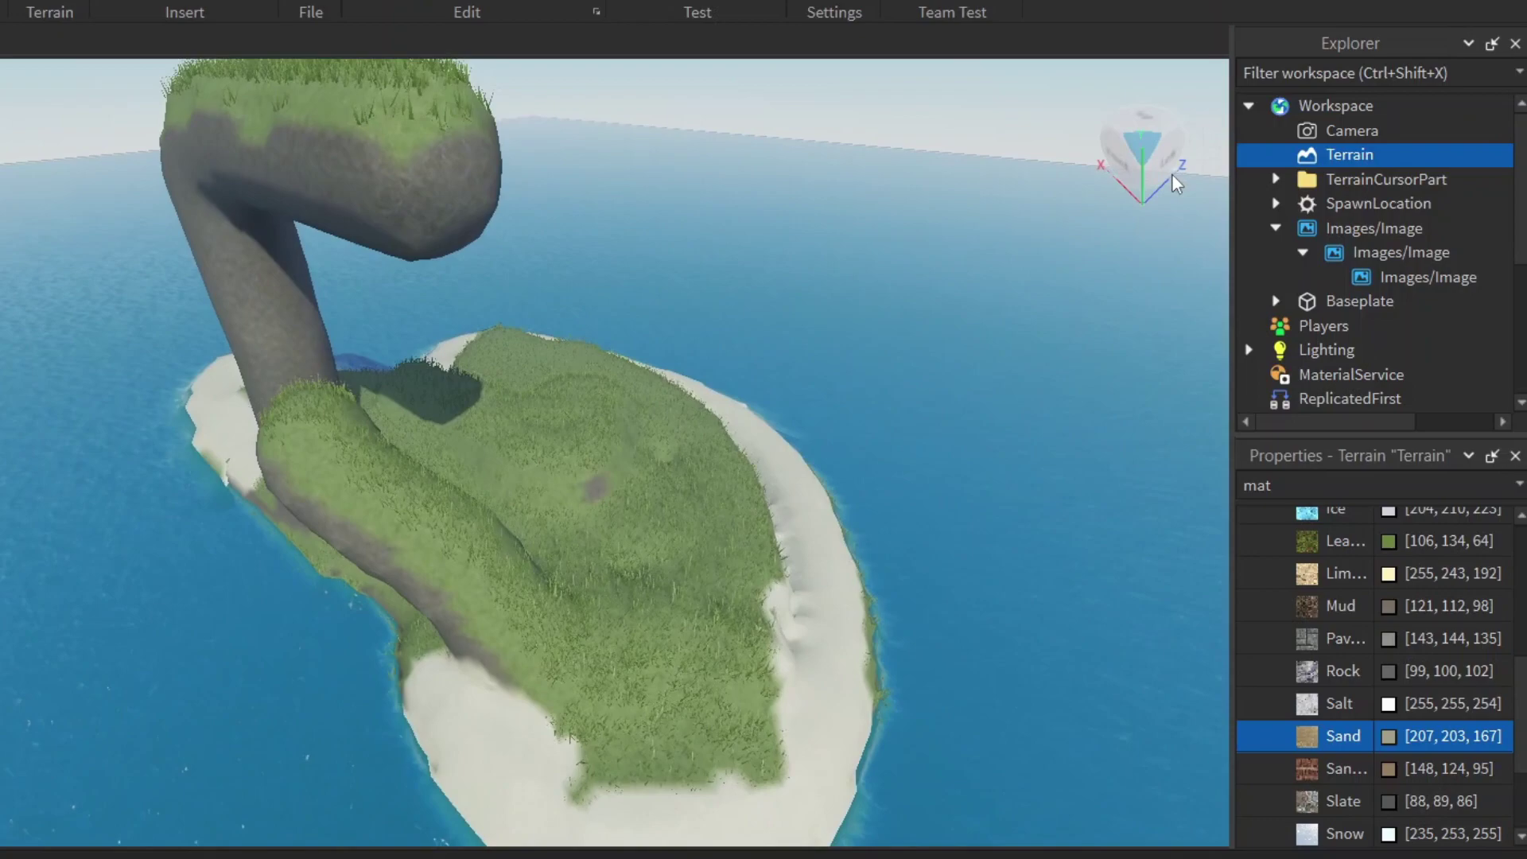
pyautogui.press('w')
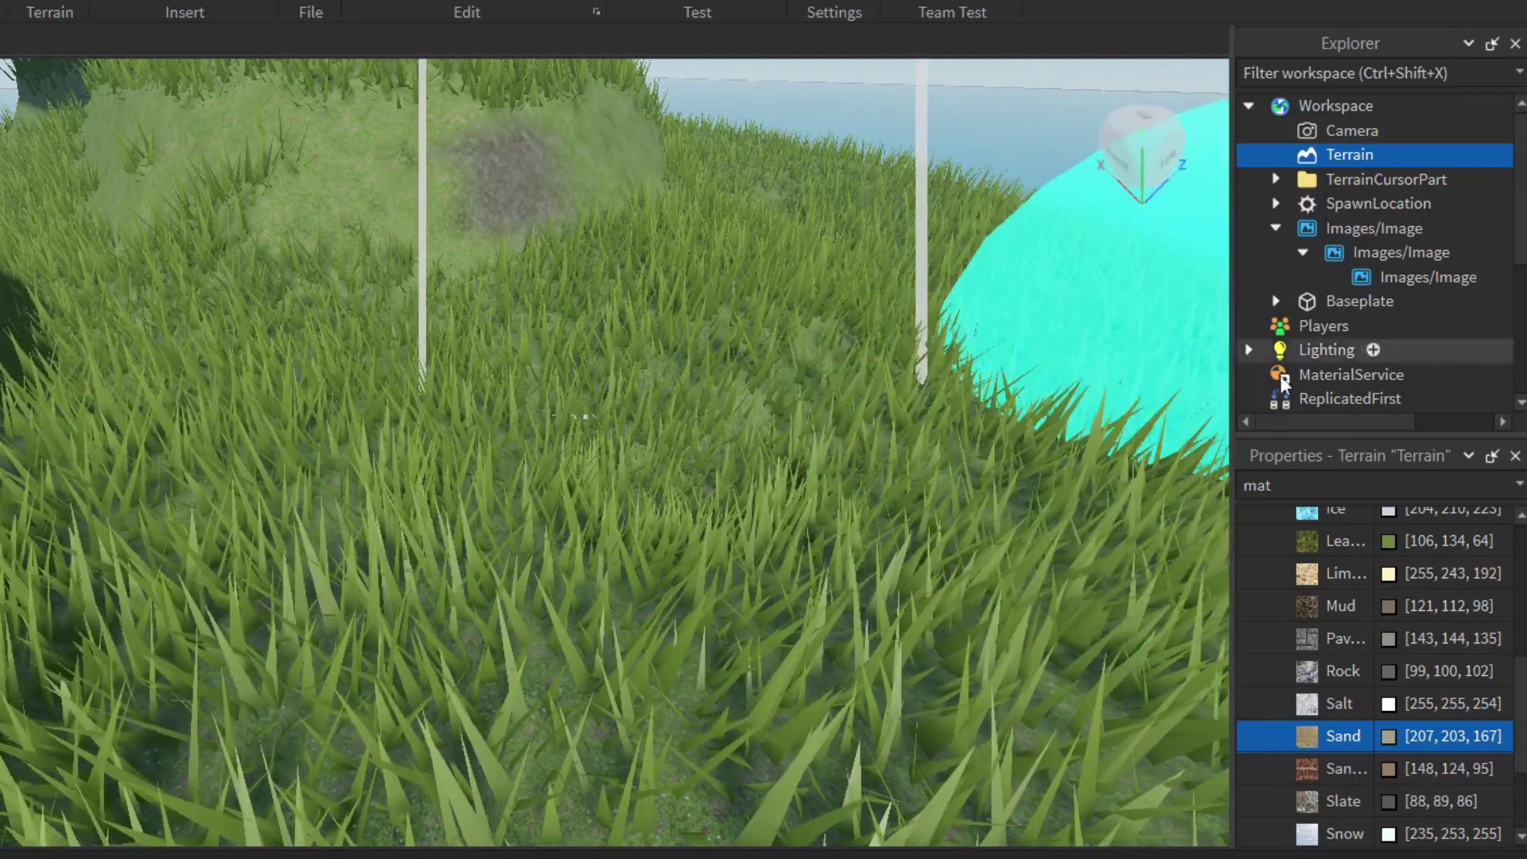
pyautogui.click(1386, 487)
pyautogui.press('BackSpace')
pyautogui.press('BackSpace')
pyautogui.press('BackSpace')
pyautogui.write('dec')
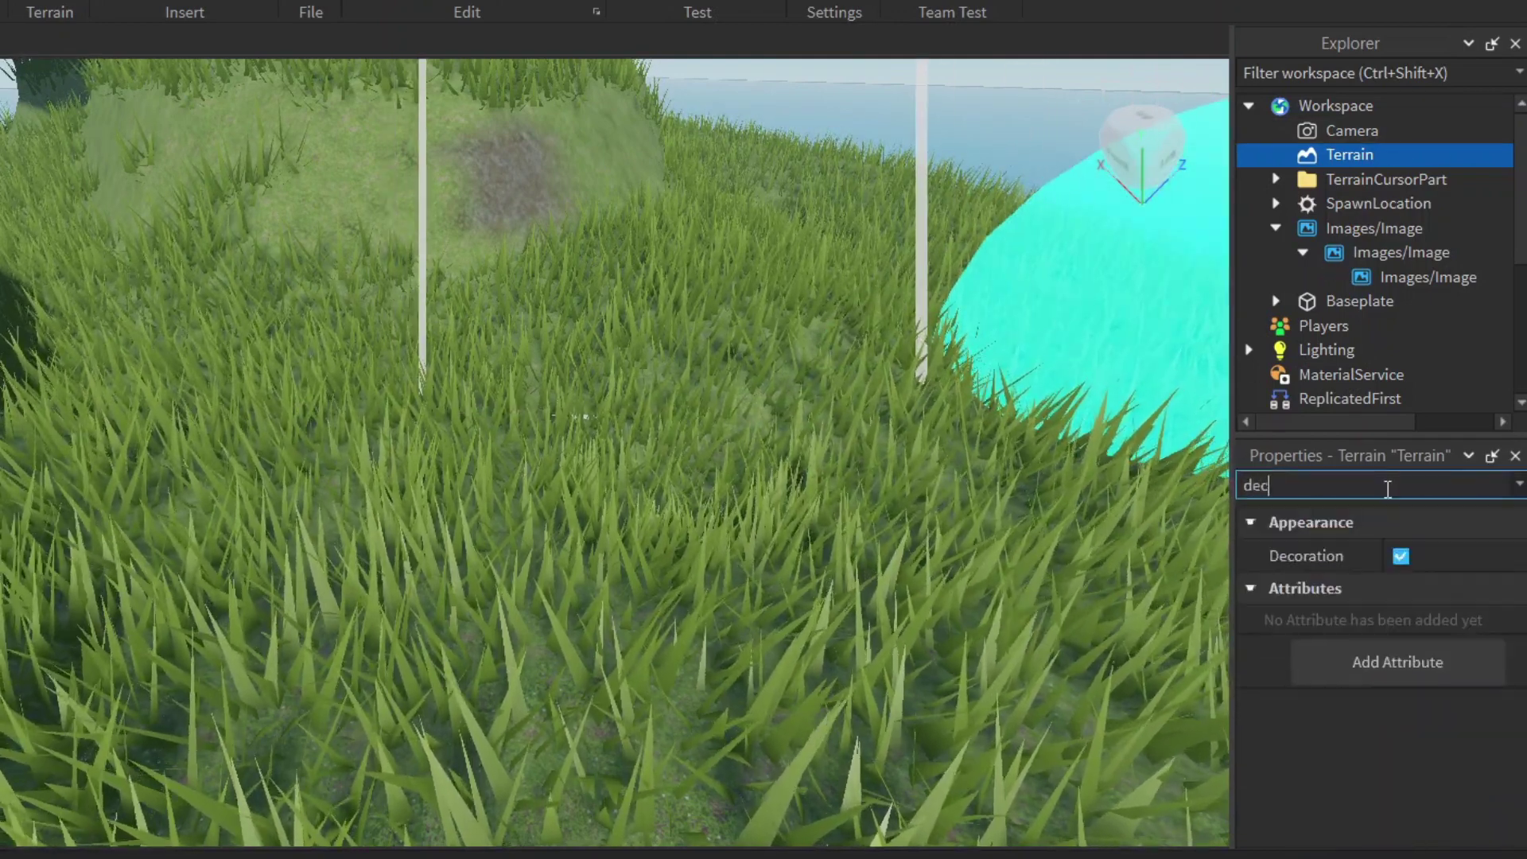
# Turn off the Terrain's Decoration, inspect the bare ground up close, and turn Decoration back on
pyautogui.click(1401, 555)
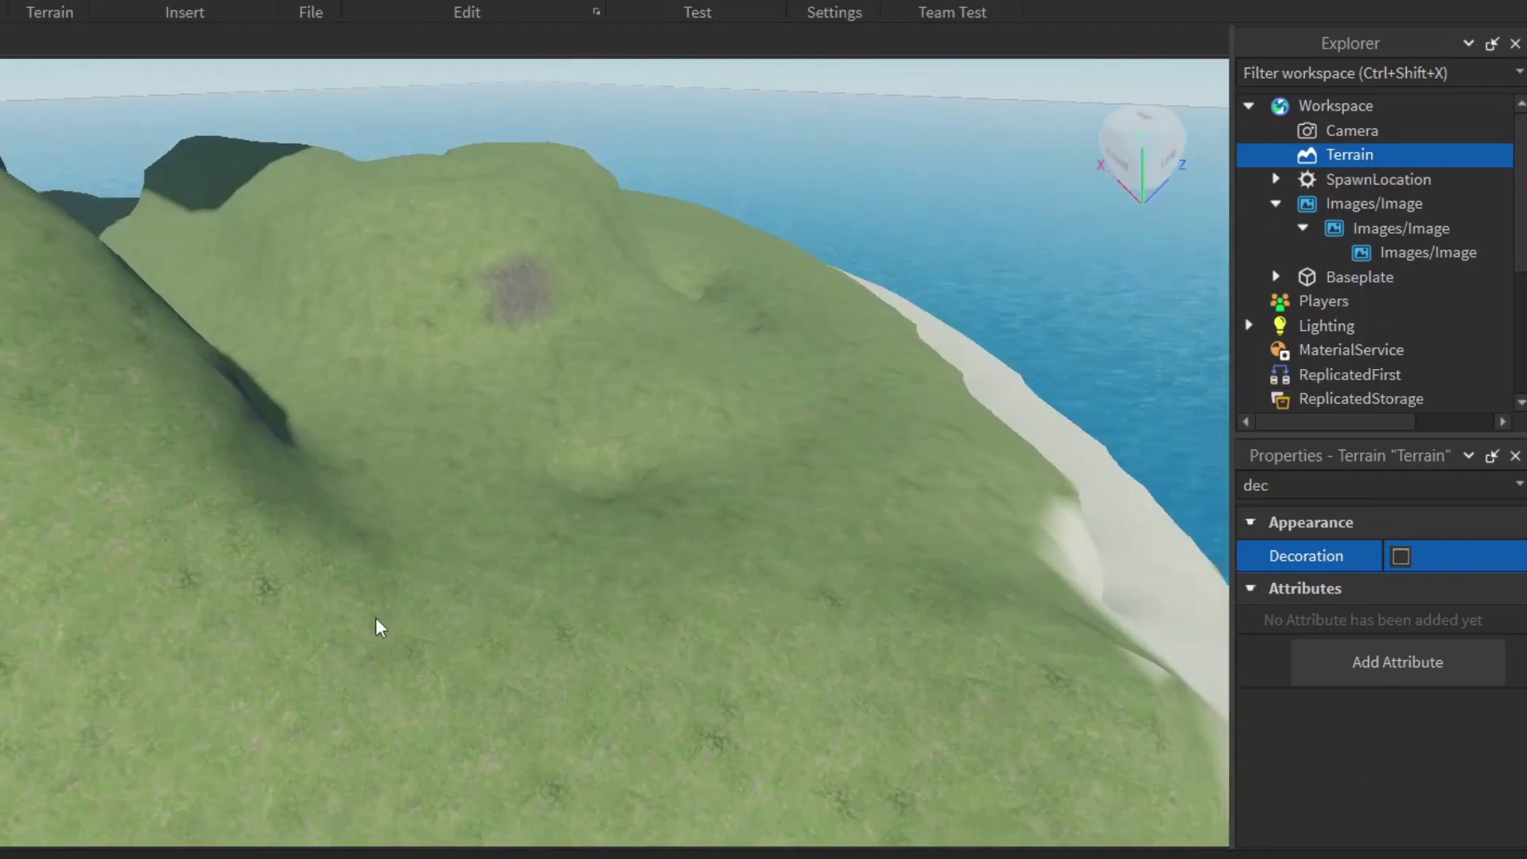
pyautogui.press('s')
pyautogui.press('a')
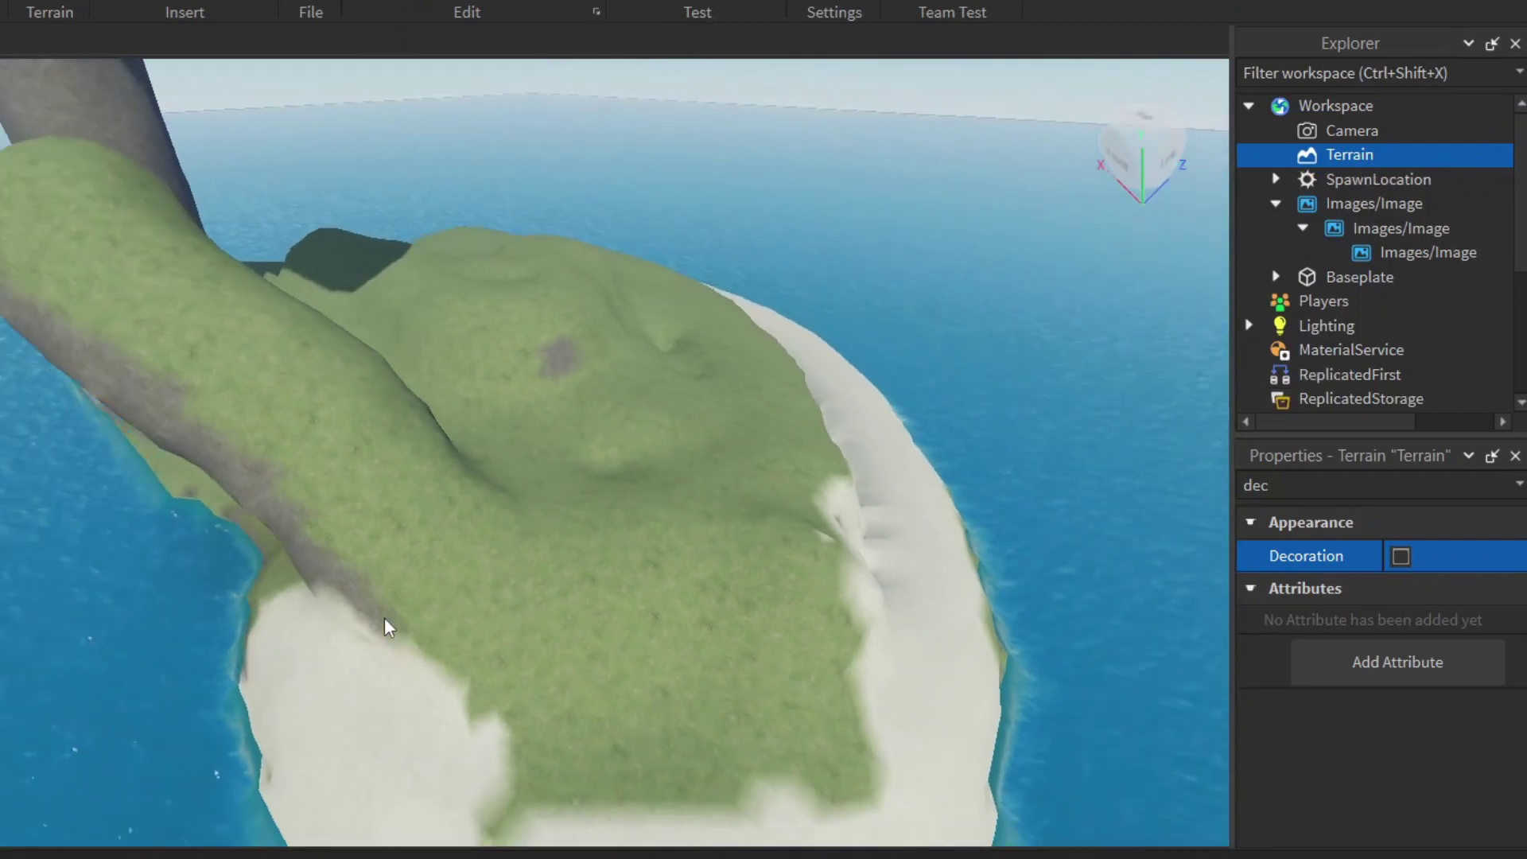
pyautogui.scroll(5, 385, 625)
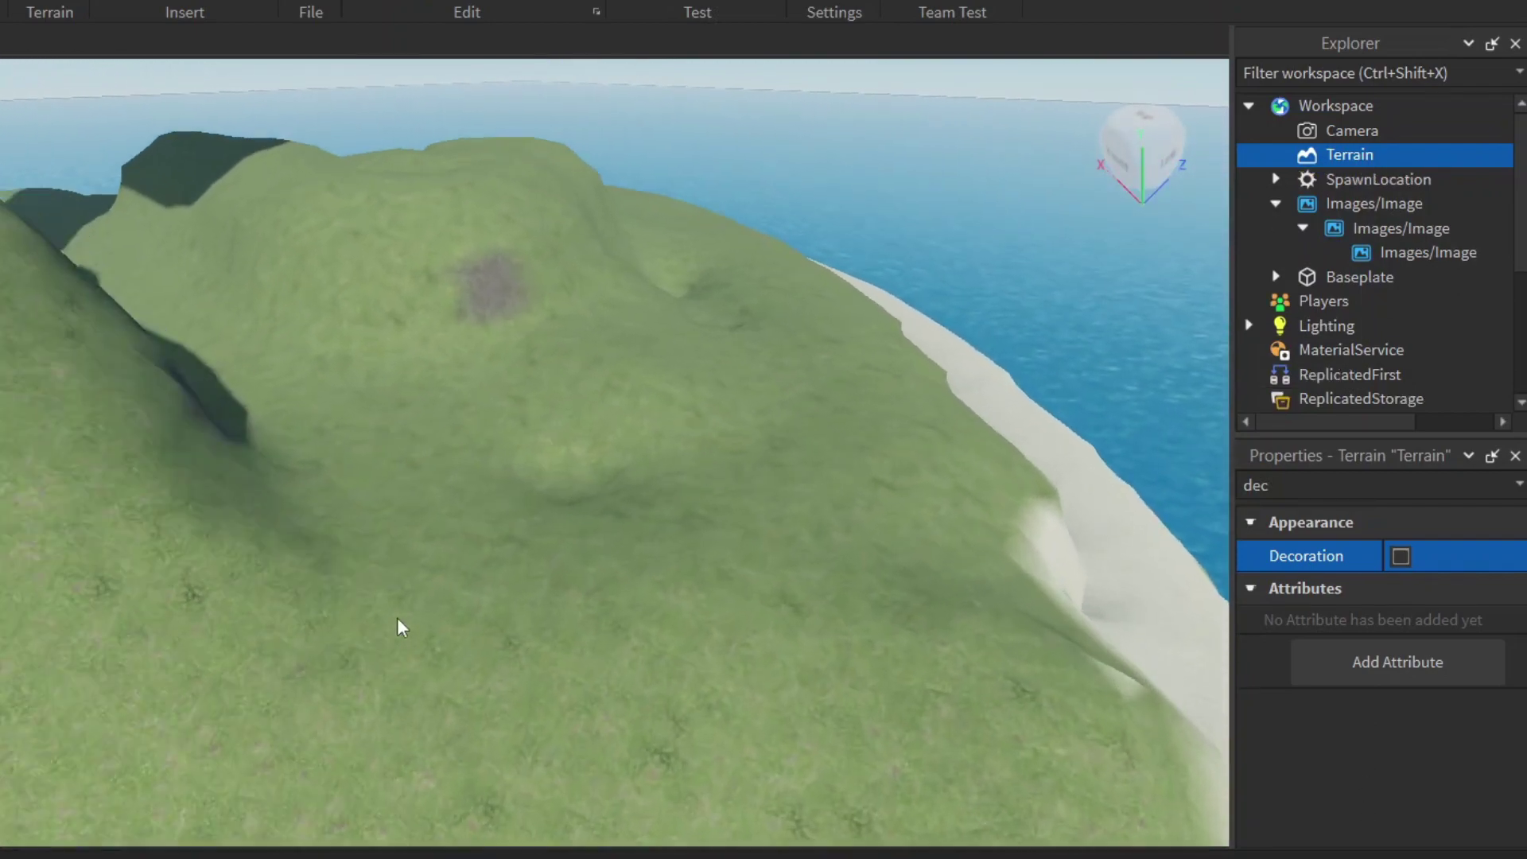
pyautogui.scroll(5, 397, 628)
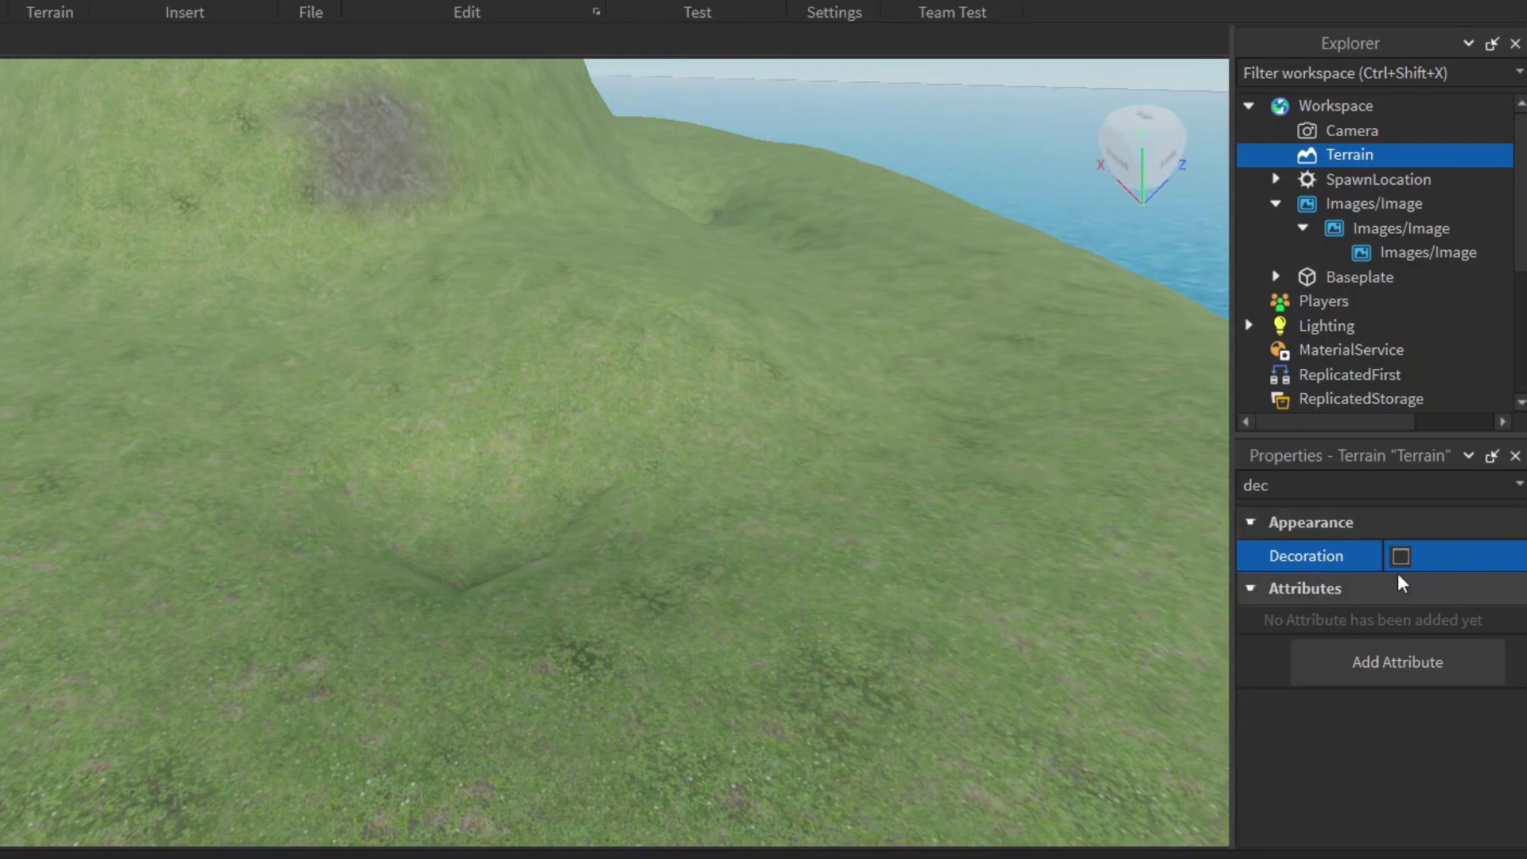
pyautogui.click(1401, 557)
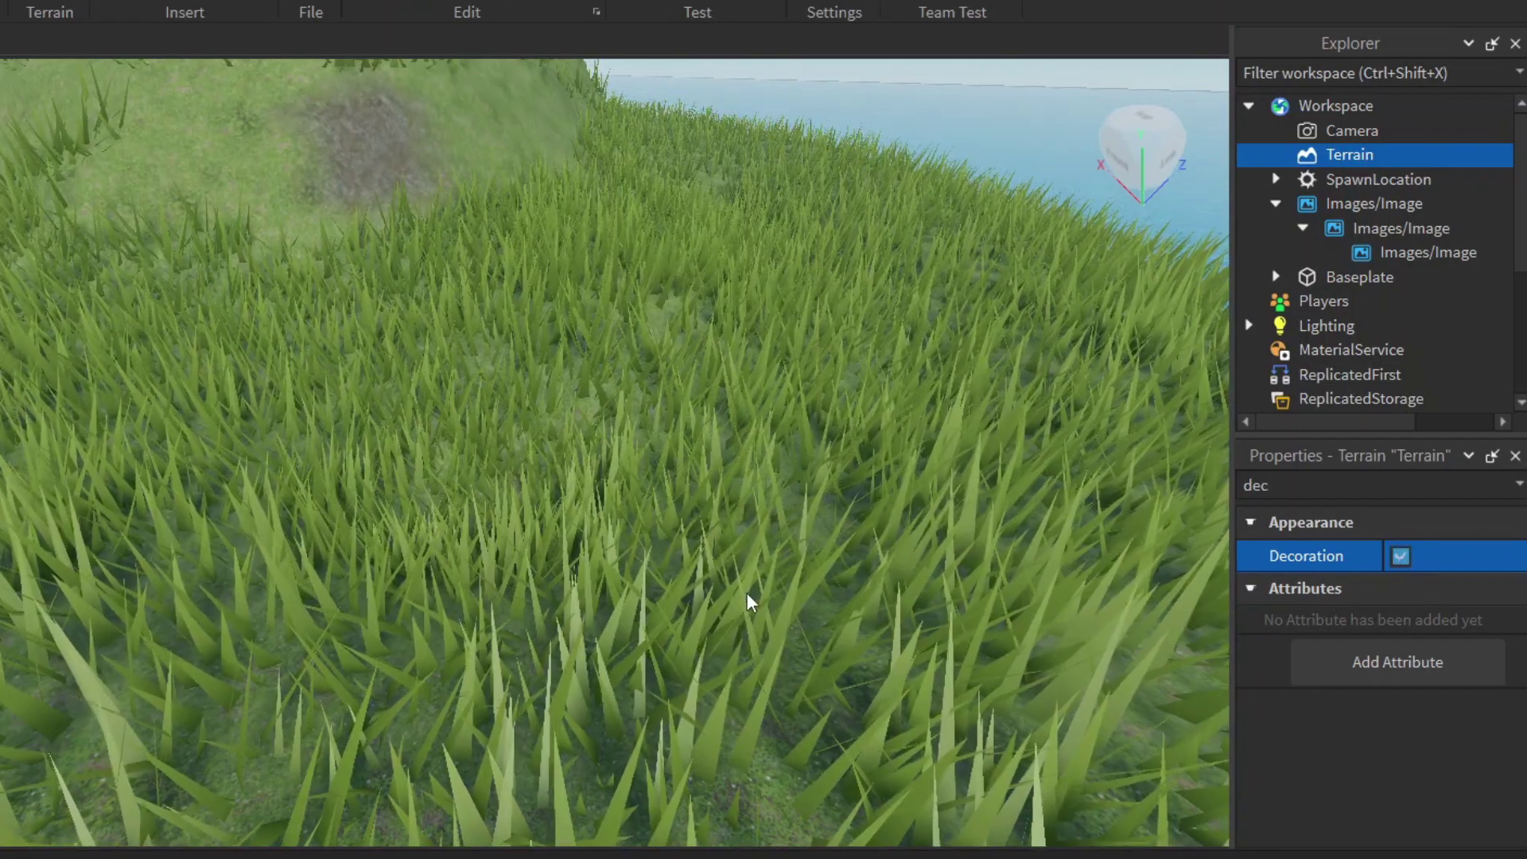
# Deselect the Terrain, start a play test, and run the character from the water across the beach to the grass patch beneath the ledge
pyautogui.scroll(2, 599, 515)
pyautogui.click(599, 514)
pyautogui.scroll(-5, 599, 514)
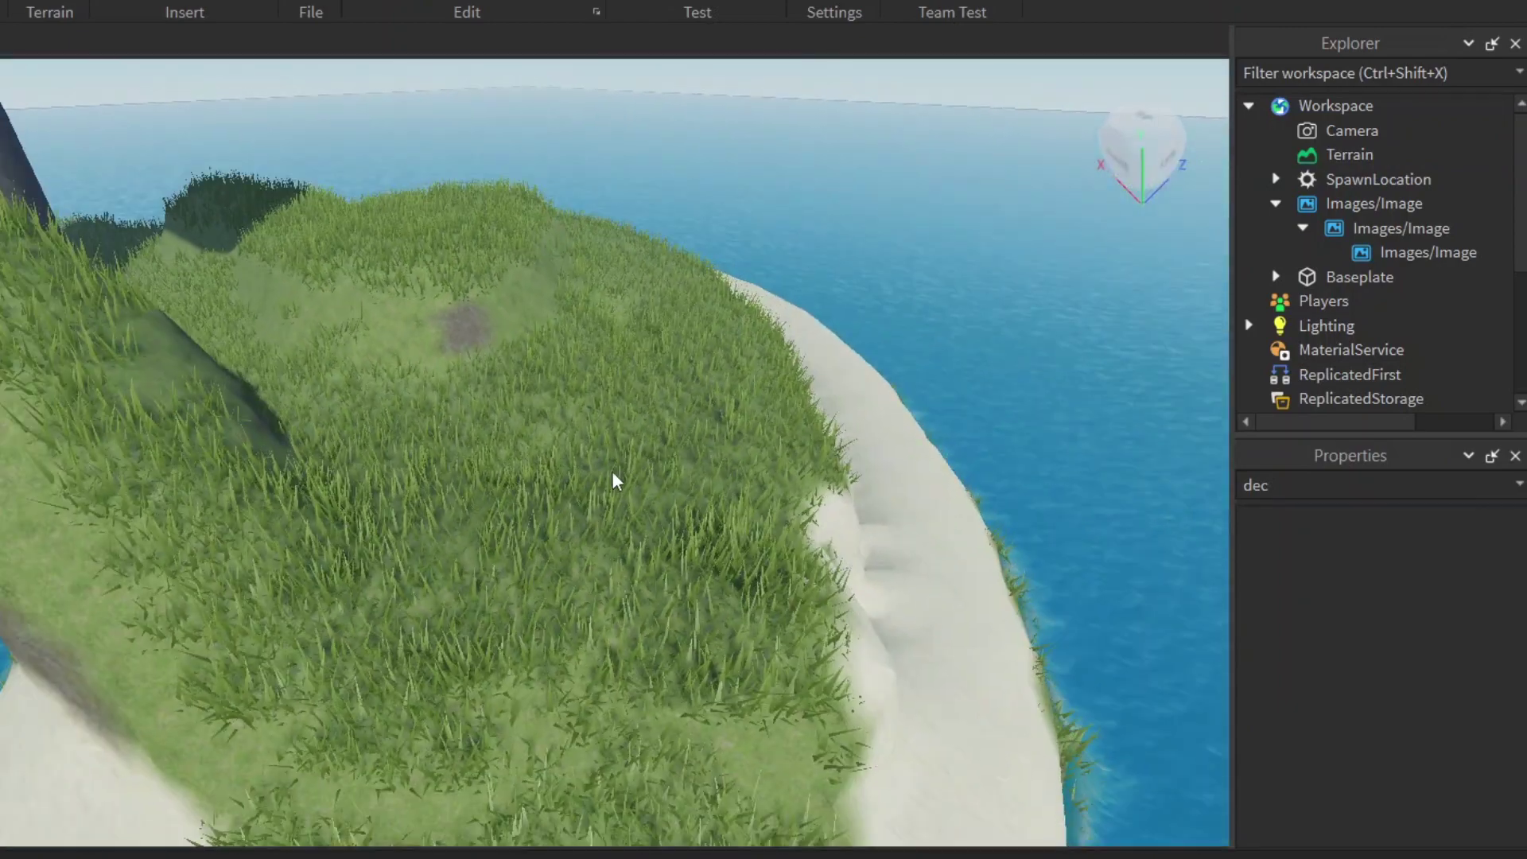
pyautogui.press('F5')
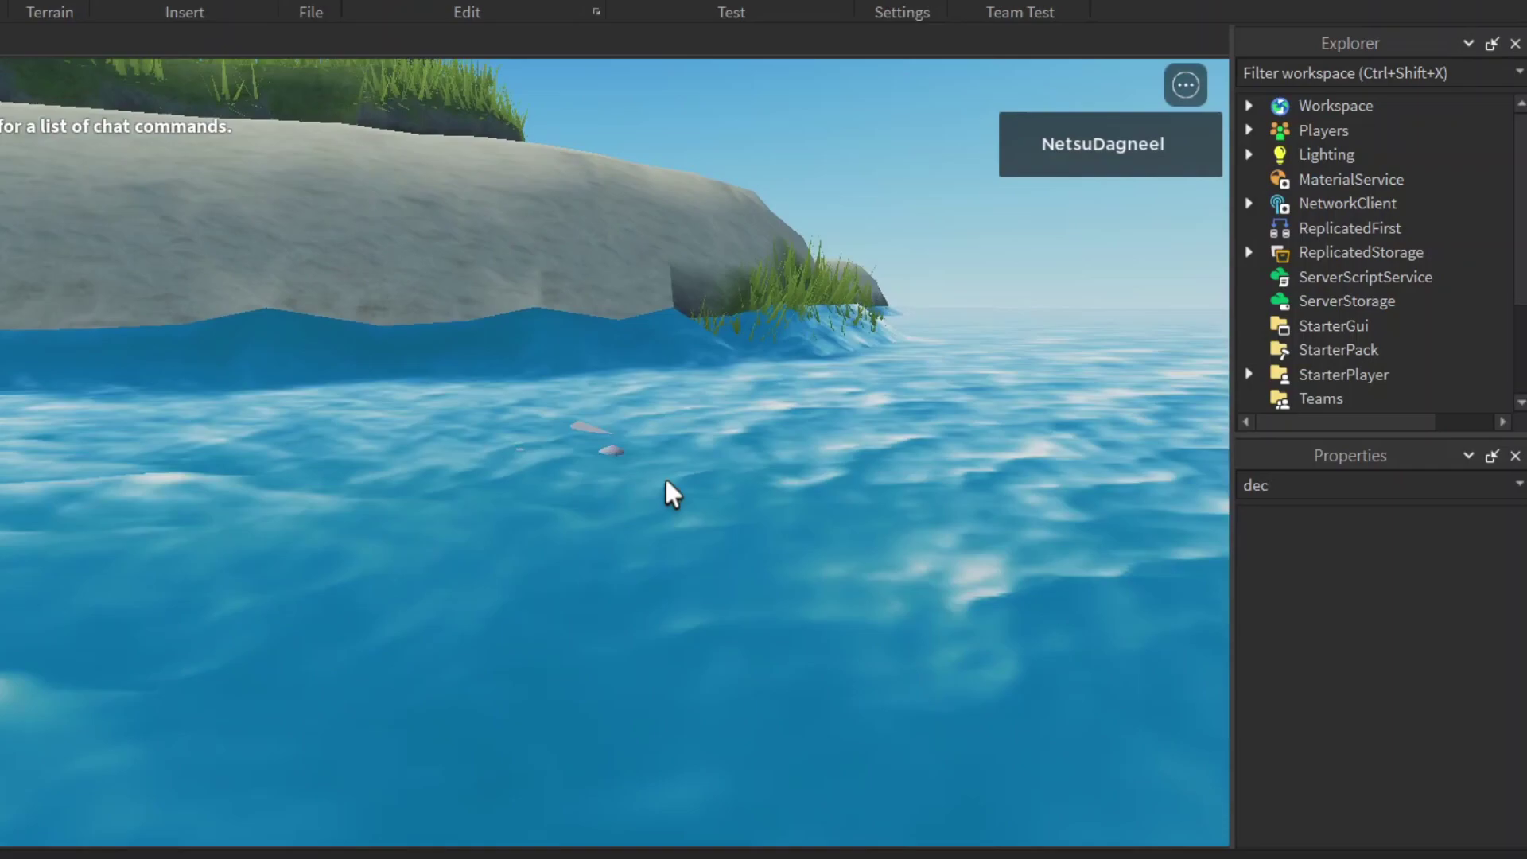
pyautogui.press('w')
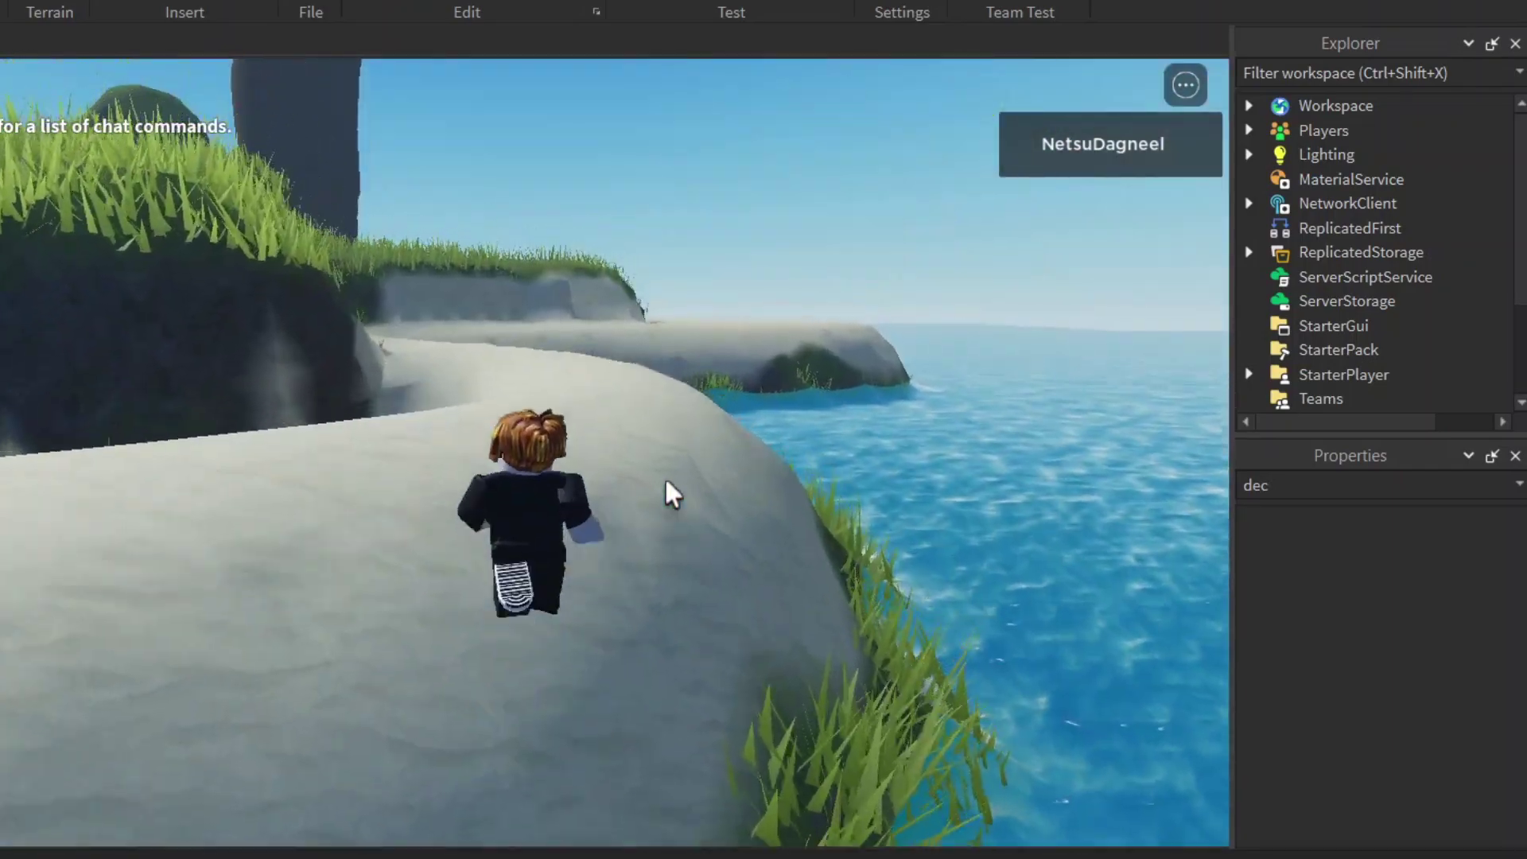
pyautogui.press('a')
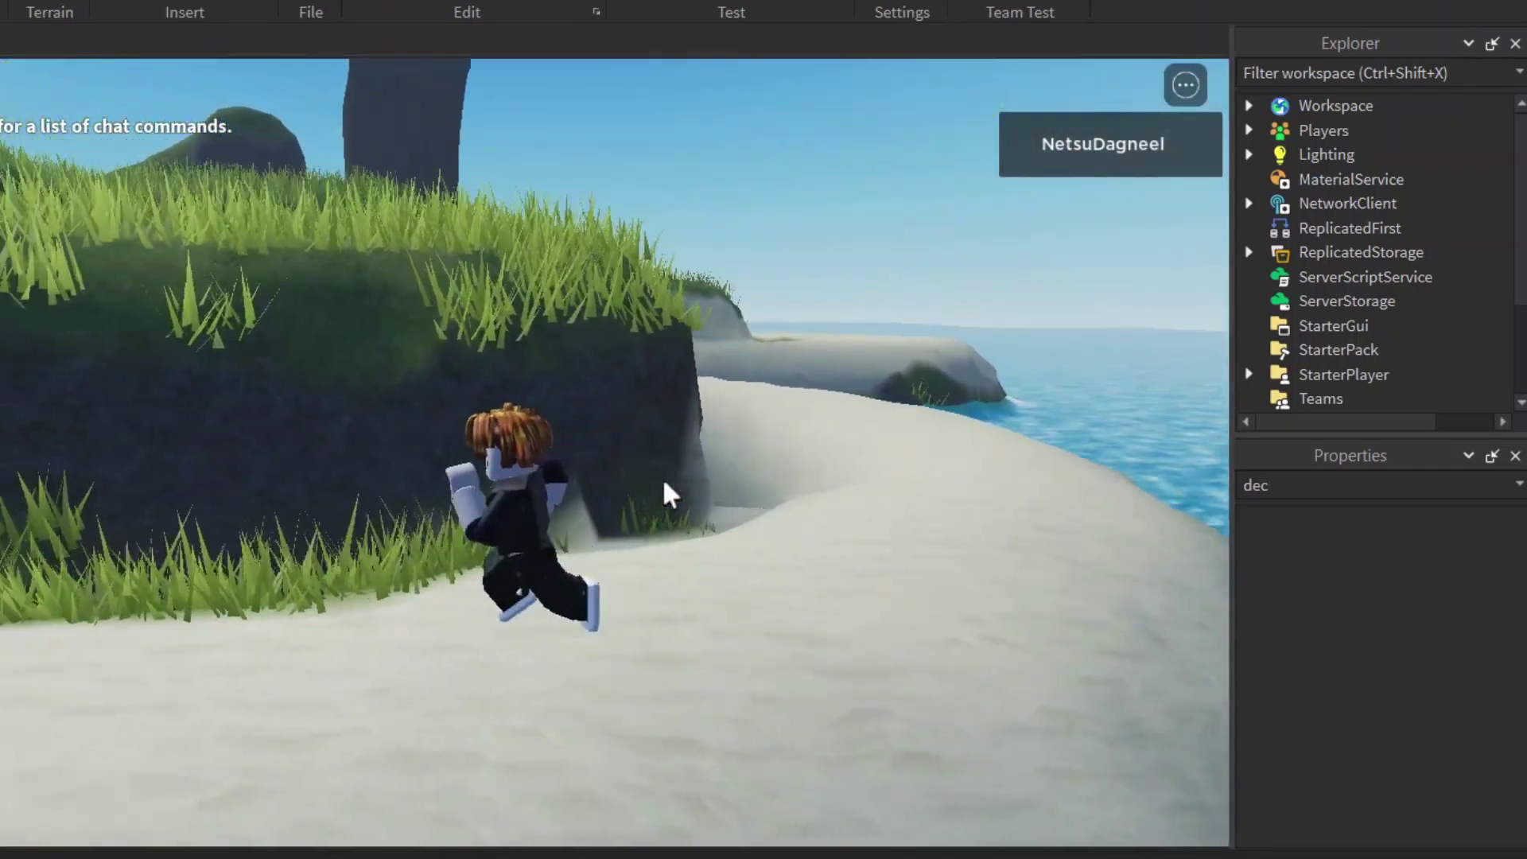
pyautogui.press('space')
pyautogui.press('d')
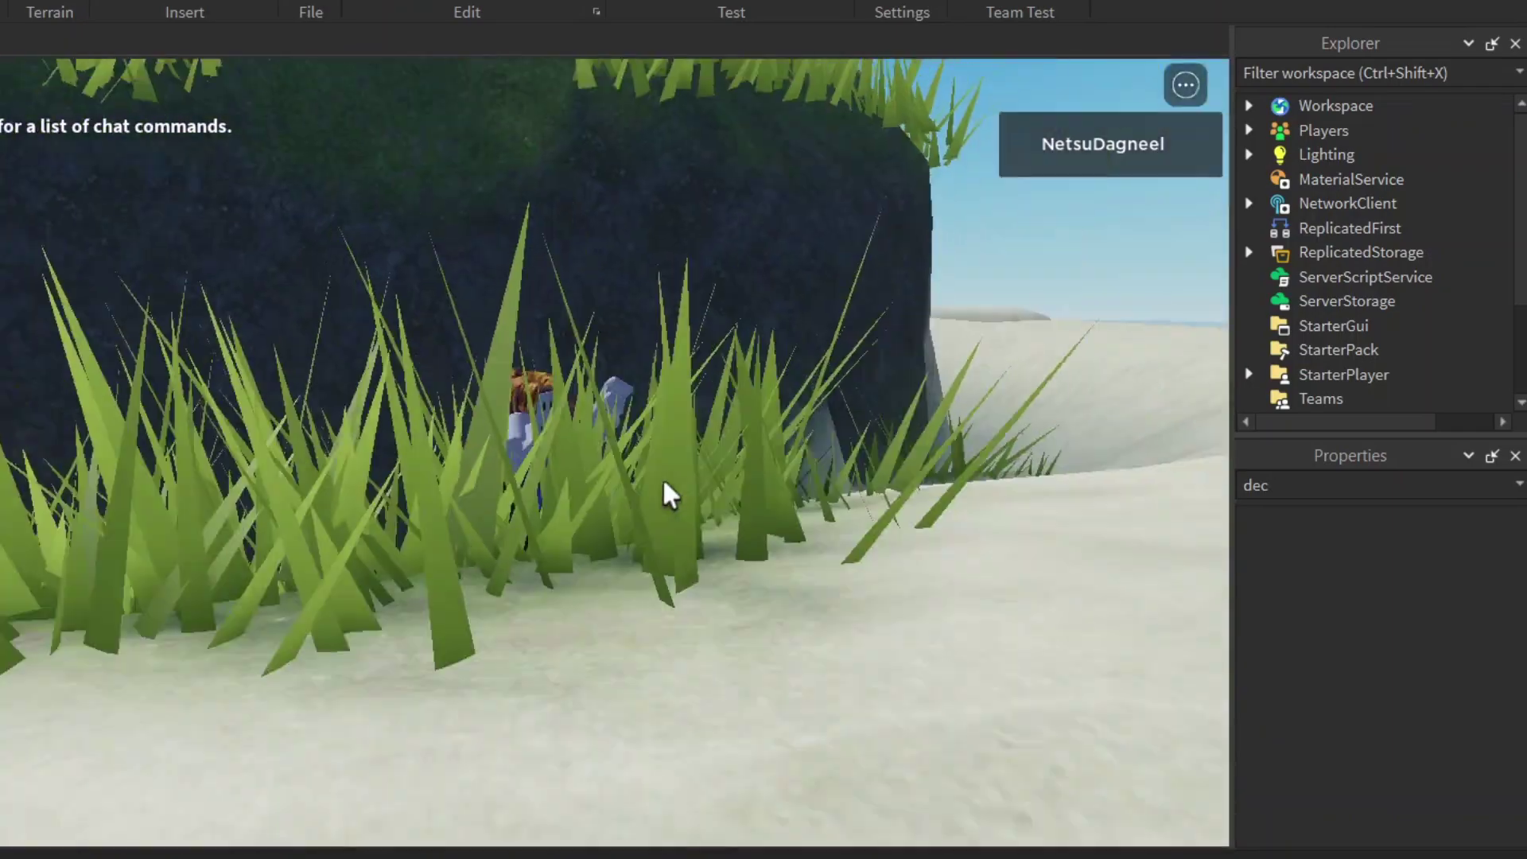
# Run the character along the sand beach and up onto the grassy hill, jumping there to test the terrain
pyautogui.press('s')
pyautogui.press('d')
pyautogui.press('w')
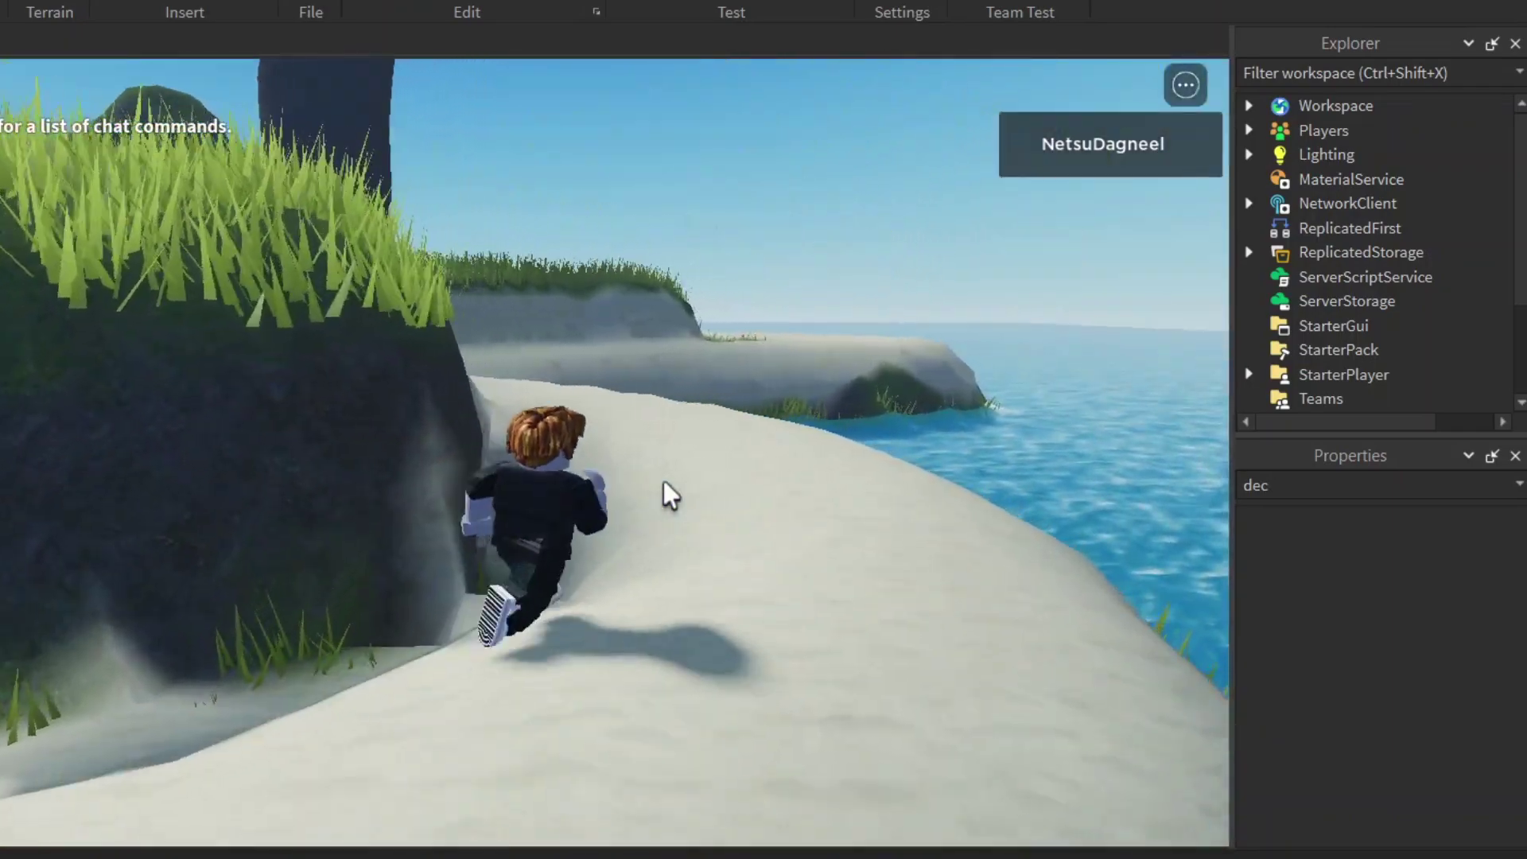
pyautogui.press('w')
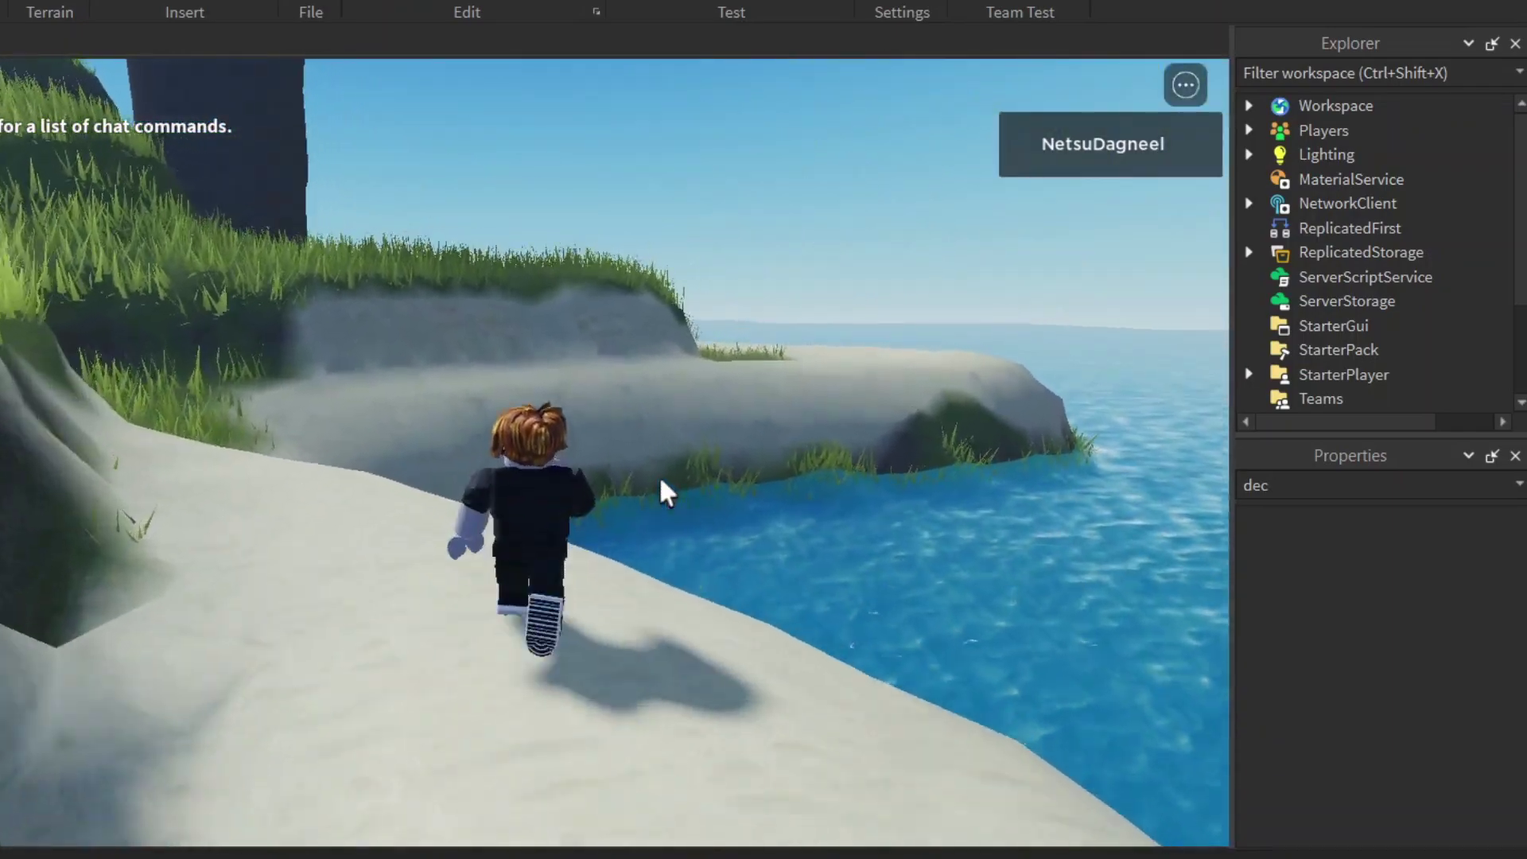
pyautogui.press('w')
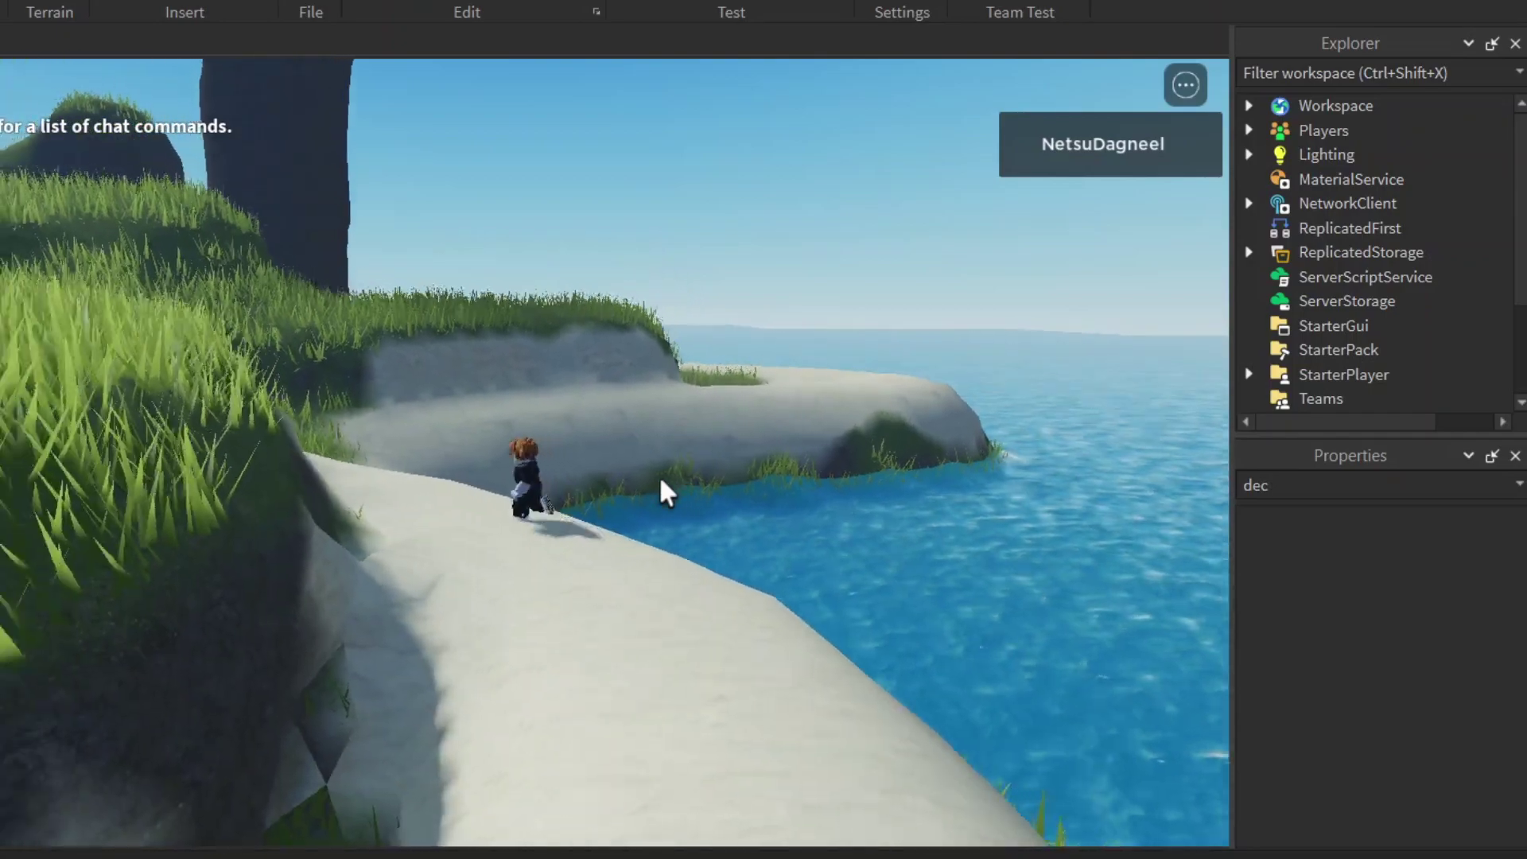
pyautogui.press('a')
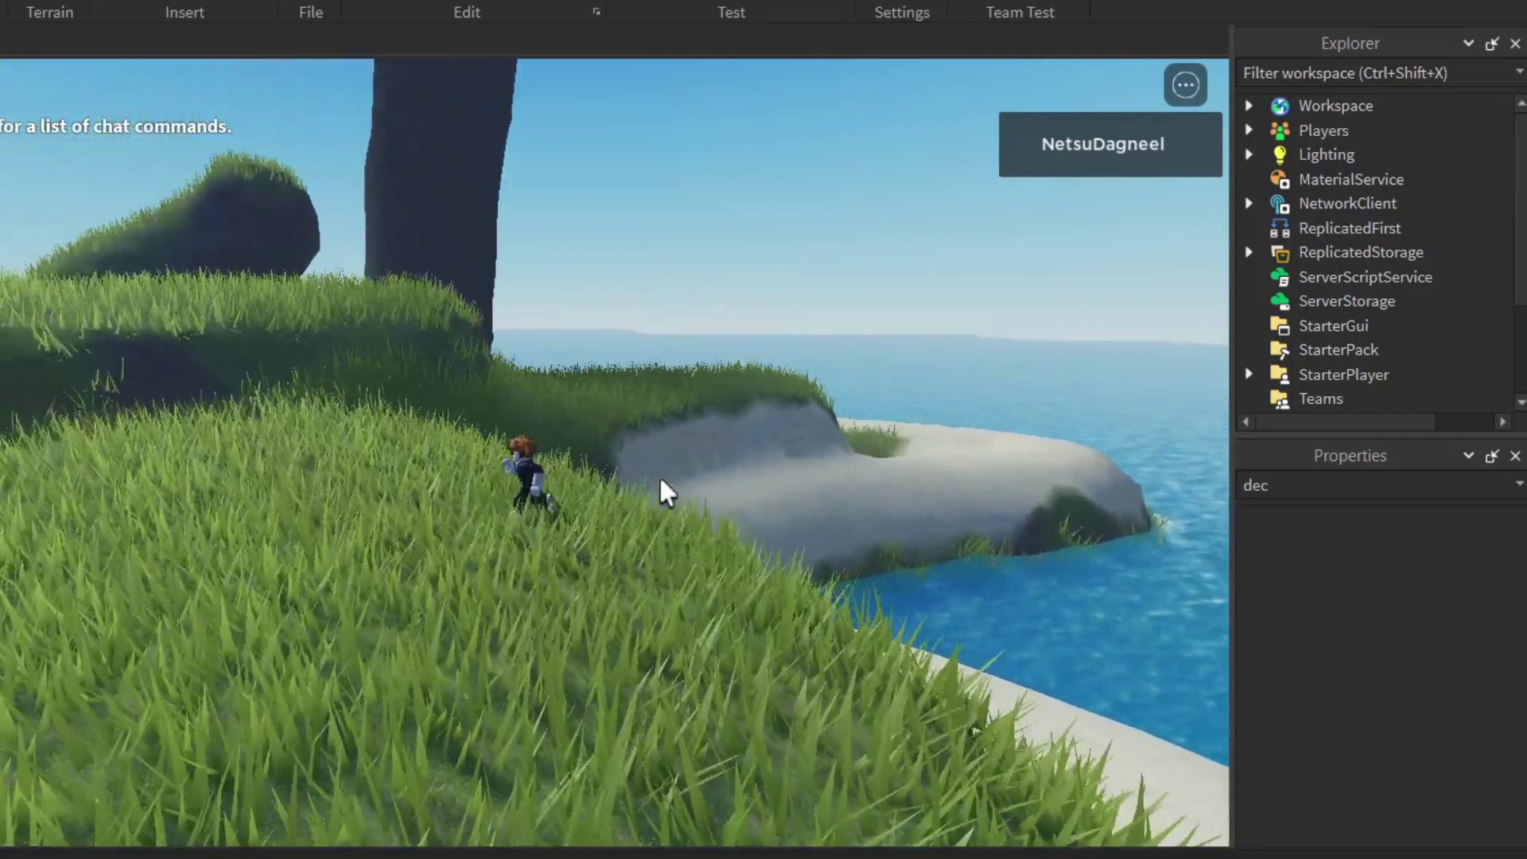
pyautogui.press('a')
pyautogui.press('space')
pyautogui.press('space')
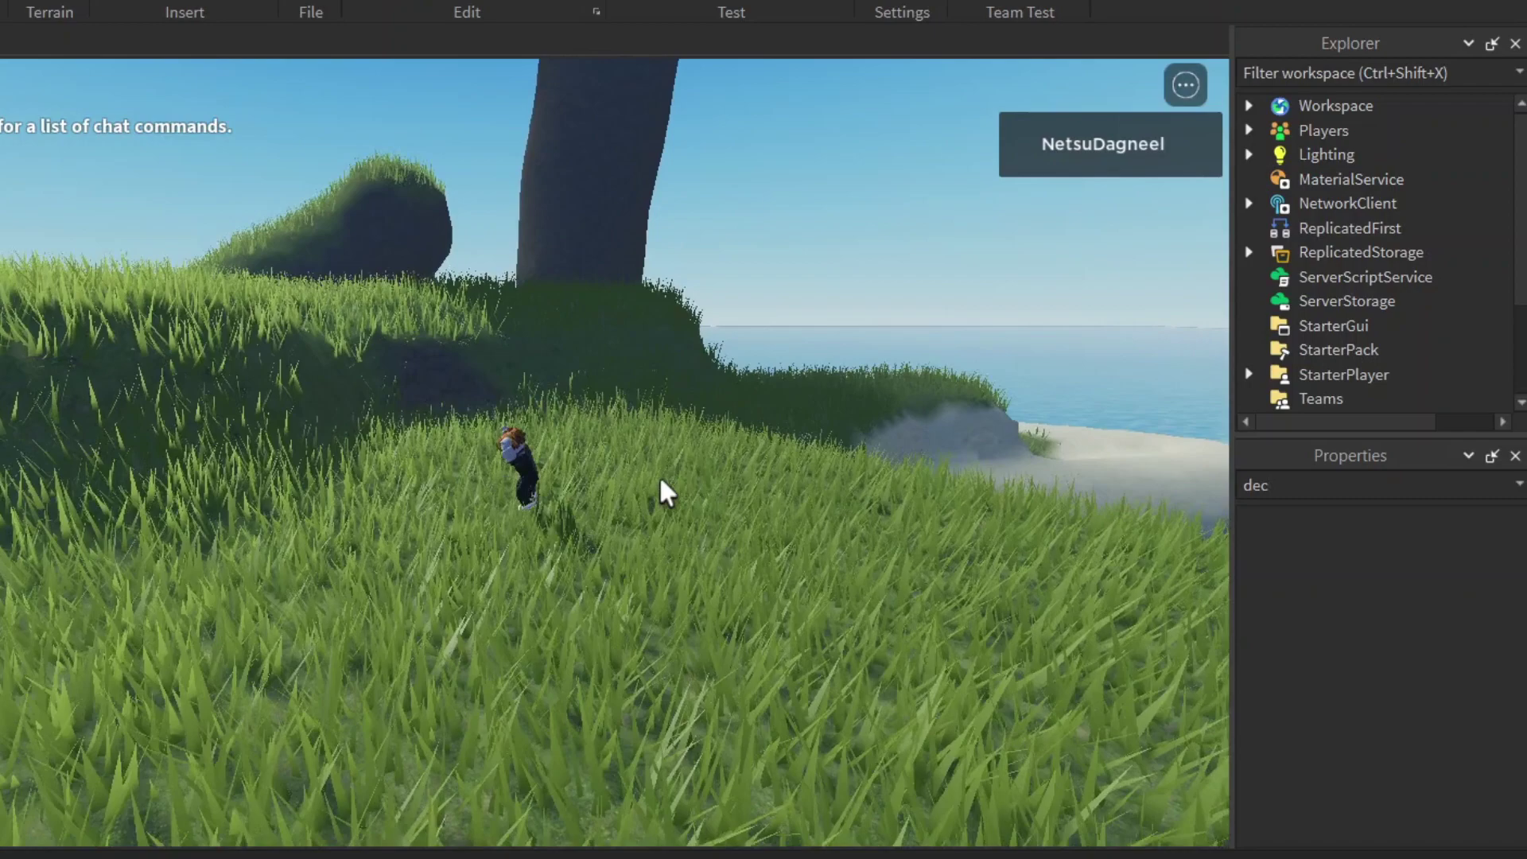
pyautogui.press('a')
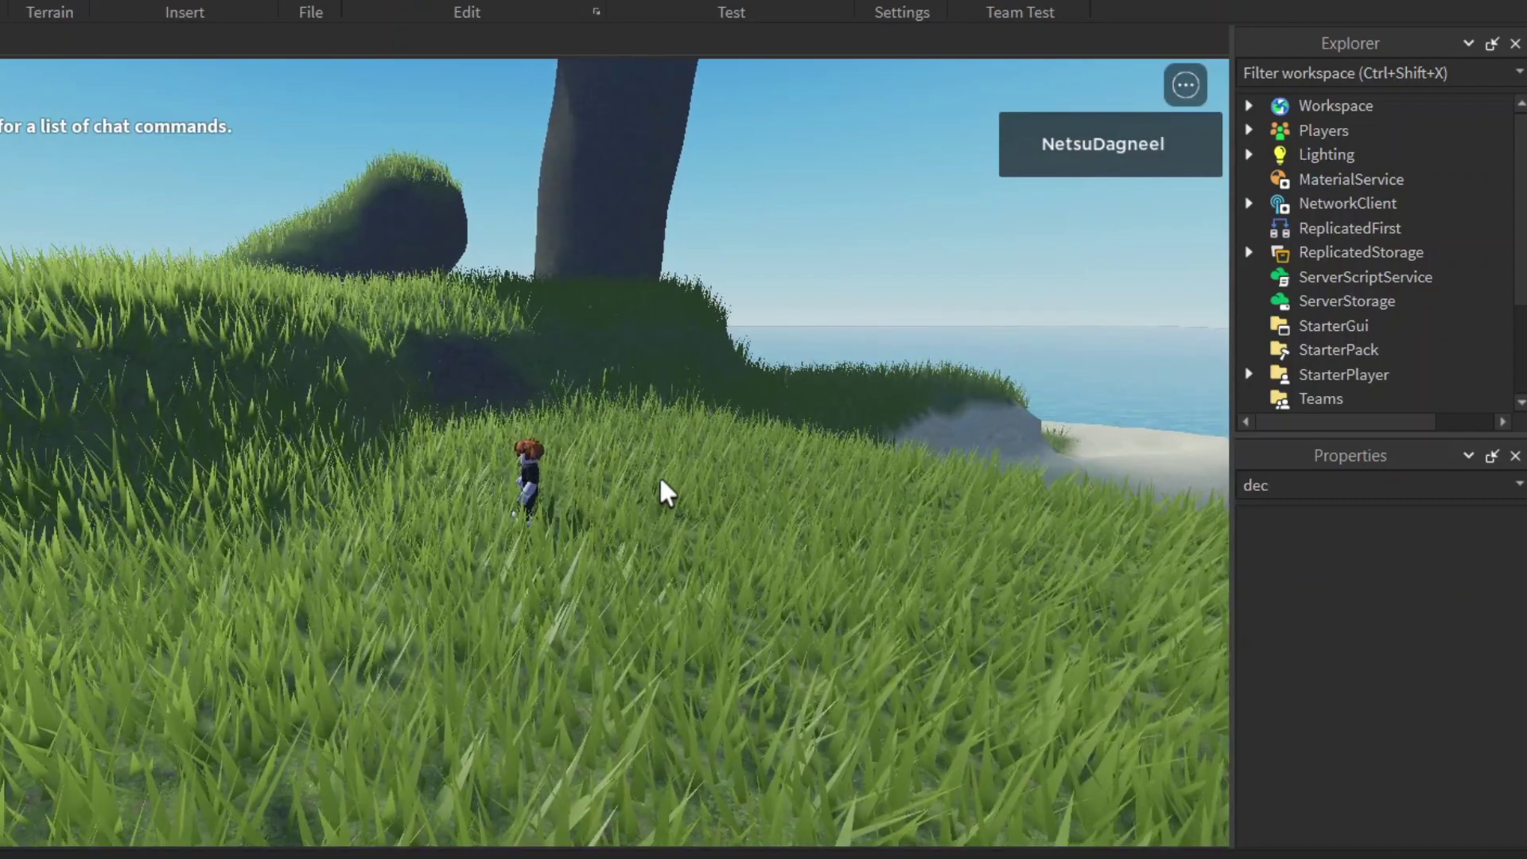